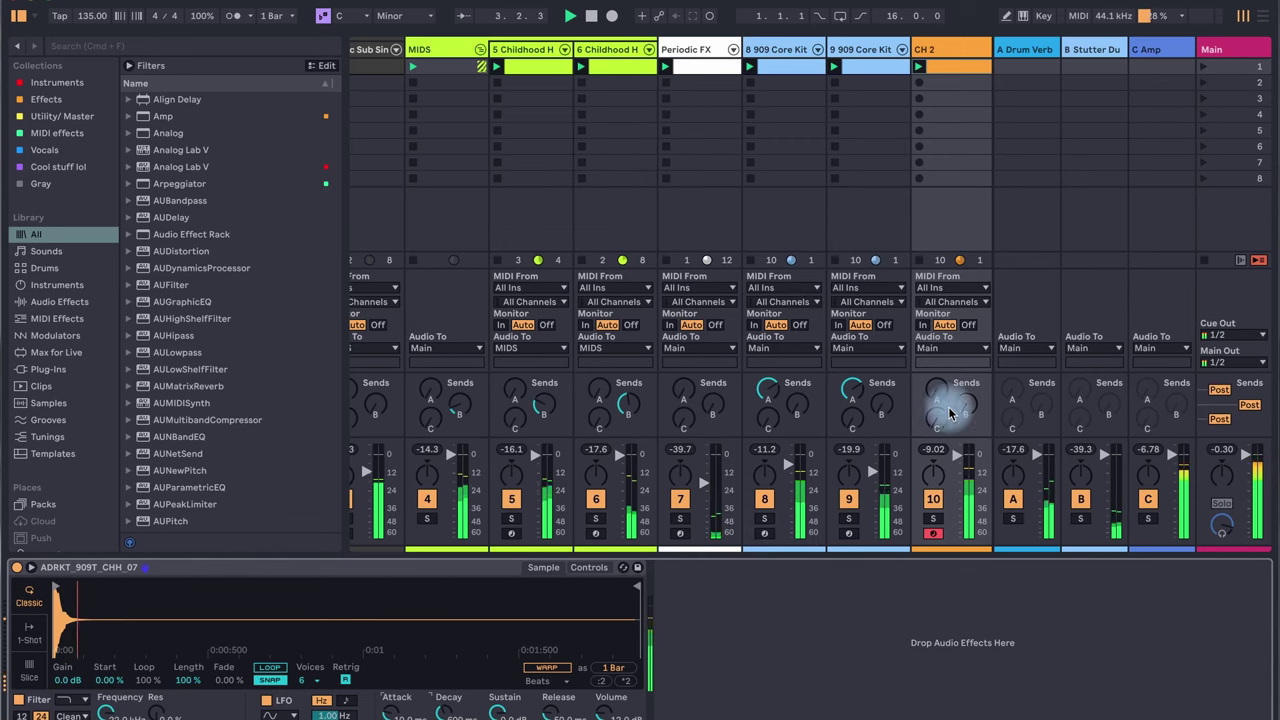
Turn up send A on the CH 2 track
{"action": "left_click_drag", "start_coordinate": [937, 396], "coordinate": [938, 390]}
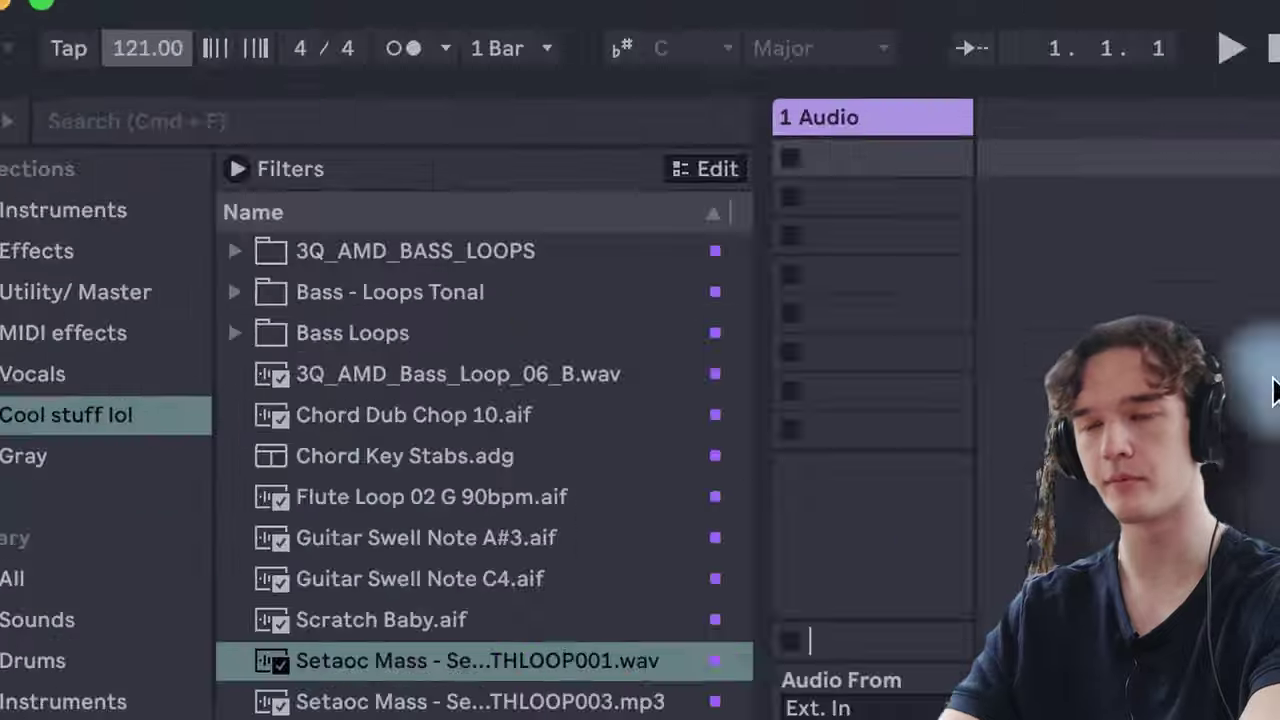
Set the project tempo to 135 BPM
{"action": "left_click", "coordinate": [91, 15]}
{"action": "type", "text": "135"}
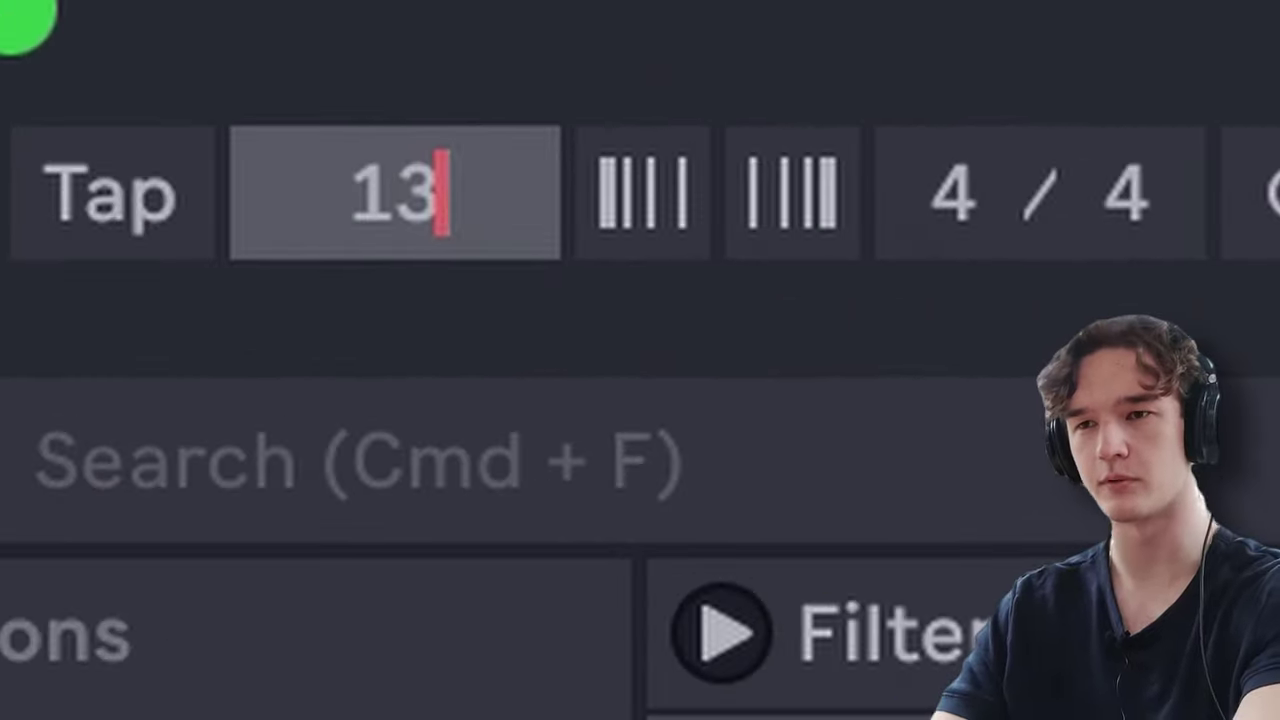
{"action": "key", "text": "Return"}
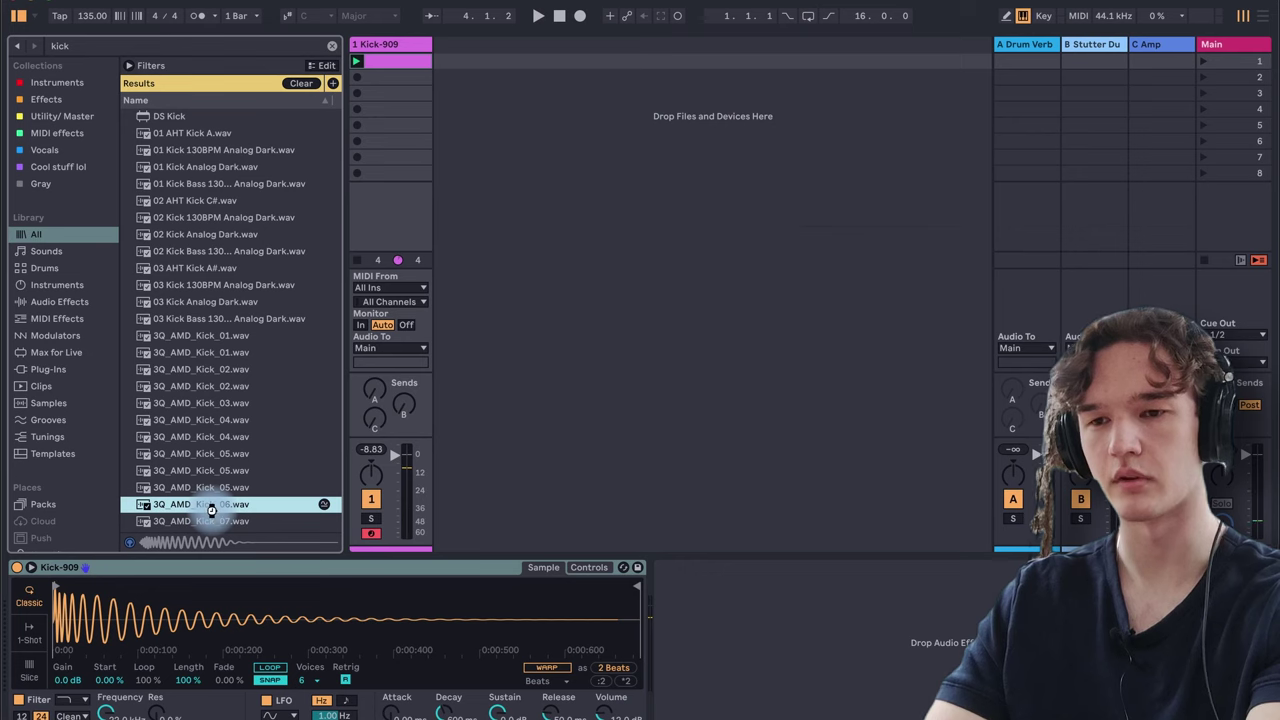
Load 3Q_AMD_Kick_06.wav into the kick track, then duplicate the track and launch the copy's clip
{"action": "double_click", "coordinate": [211, 508]}
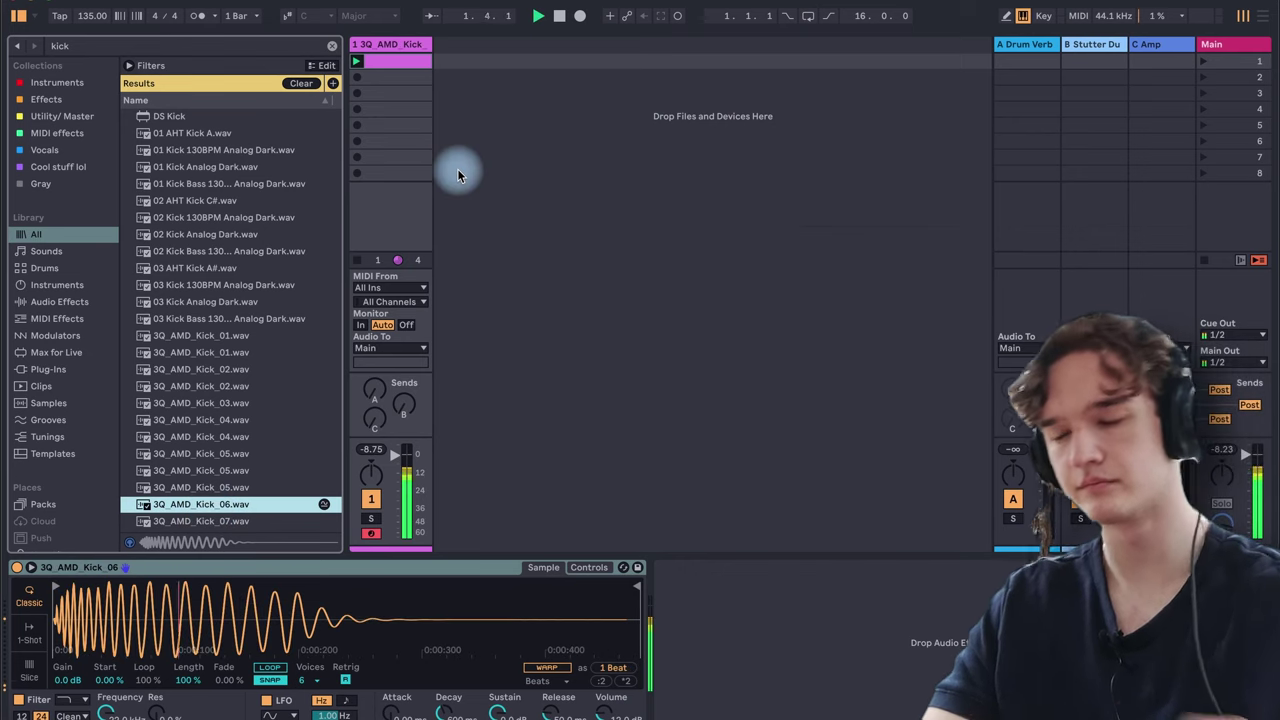
{"action": "left_click", "coordinate": [403, 49]}
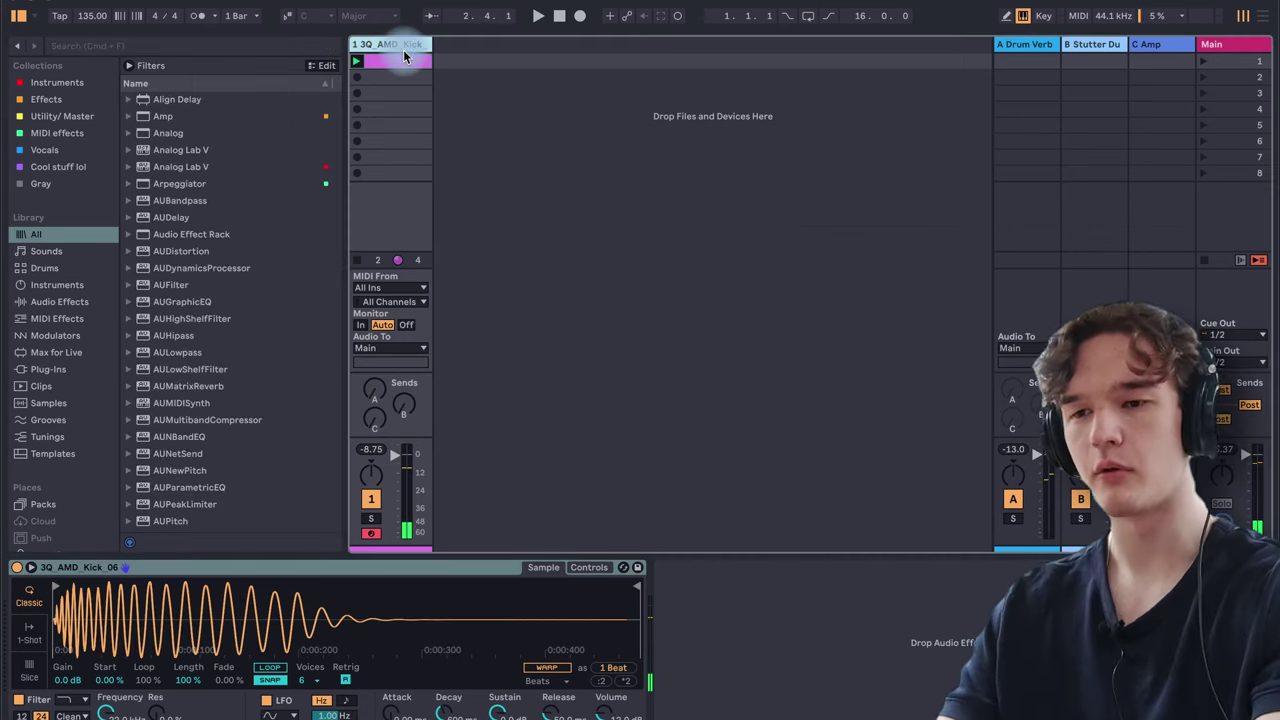
{"action": "key", "text": "super+d"}
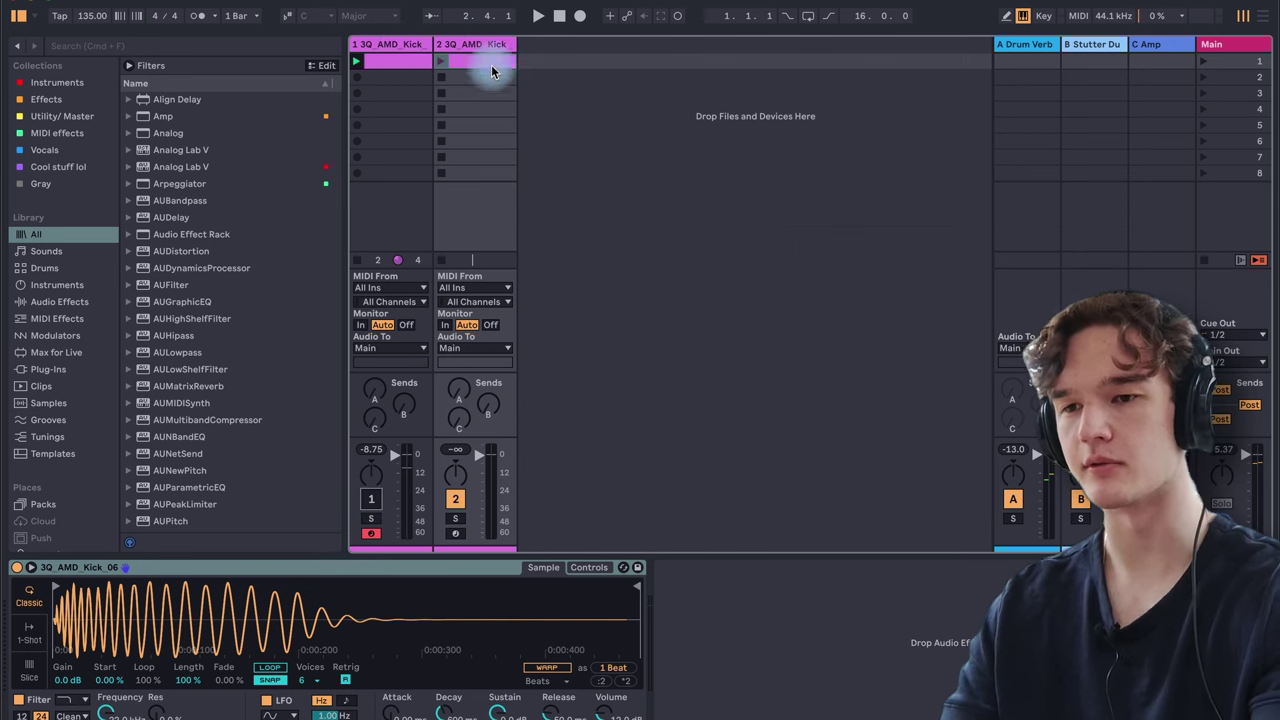
{"action": "left_click", "coordinate": [442, 62]}
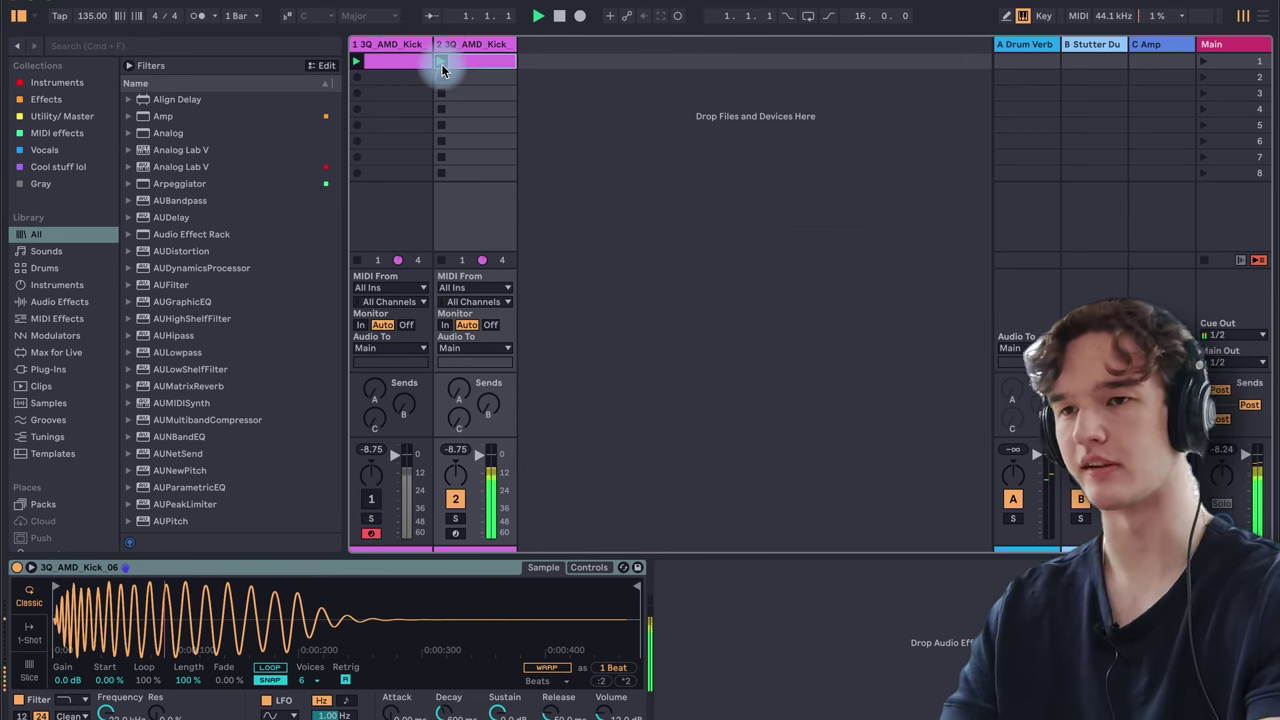
Add a Reverb to the duplicated kick track and set its Auto Filter low-pass cutoff to 225 Hz
{"action": "left_click", "coordinate": [45, 100]}
{"action": "double_click", "coordinate": [177, 321]}
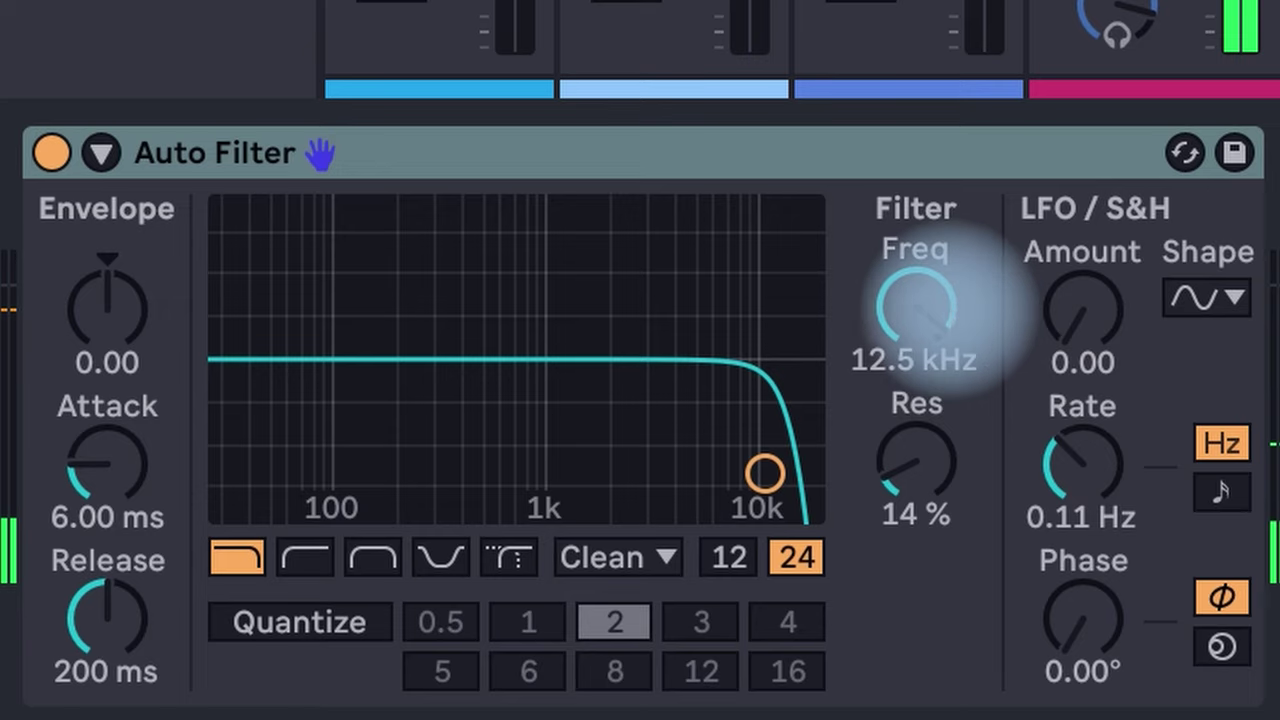
{"action": "left_click_drag", "start_coordinate": [925, 296], "coordinate": [949, 329]}
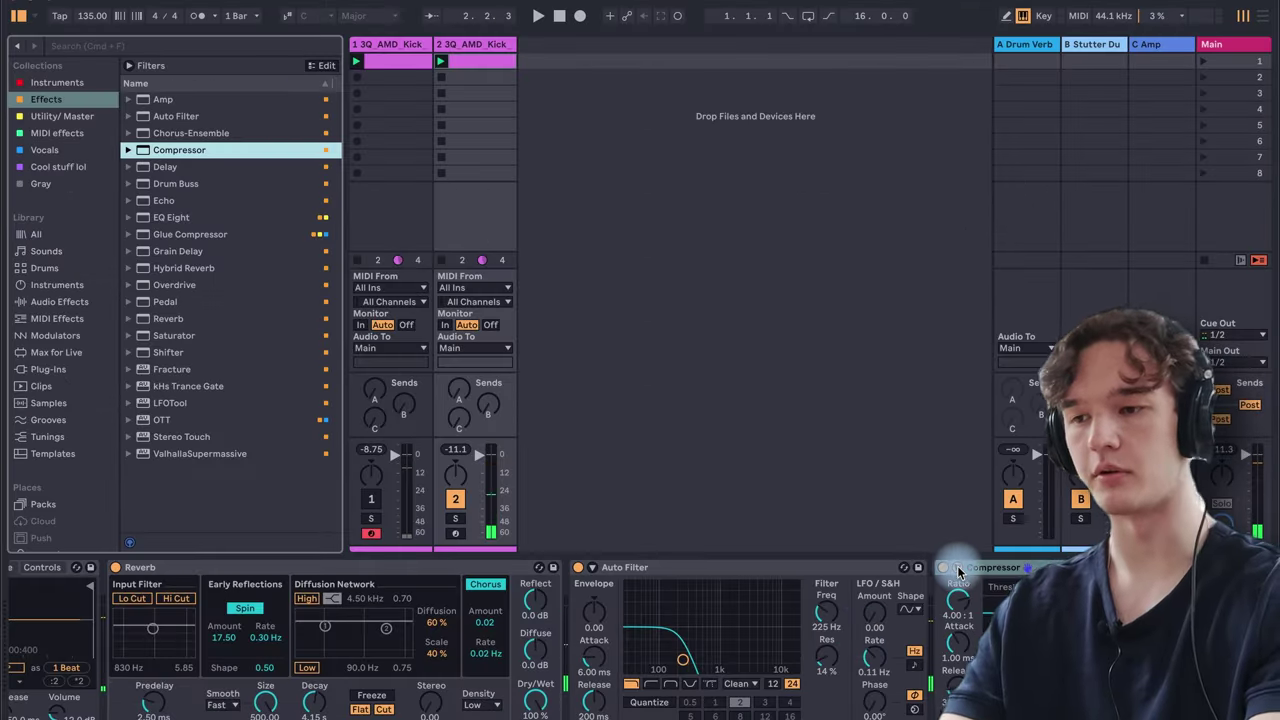
Sidechain the duplicated kick's Compressor from the first kick track and adjust its threshold and sidechain filter frequency during playback
{"action": "left_click", "coordinate": [958, 568]}
{"action": "scroll", "coordinate": [914, 616], "scroll_direction": "right", "scroll_amount": 3}
{"action": "key", "text": "space"}
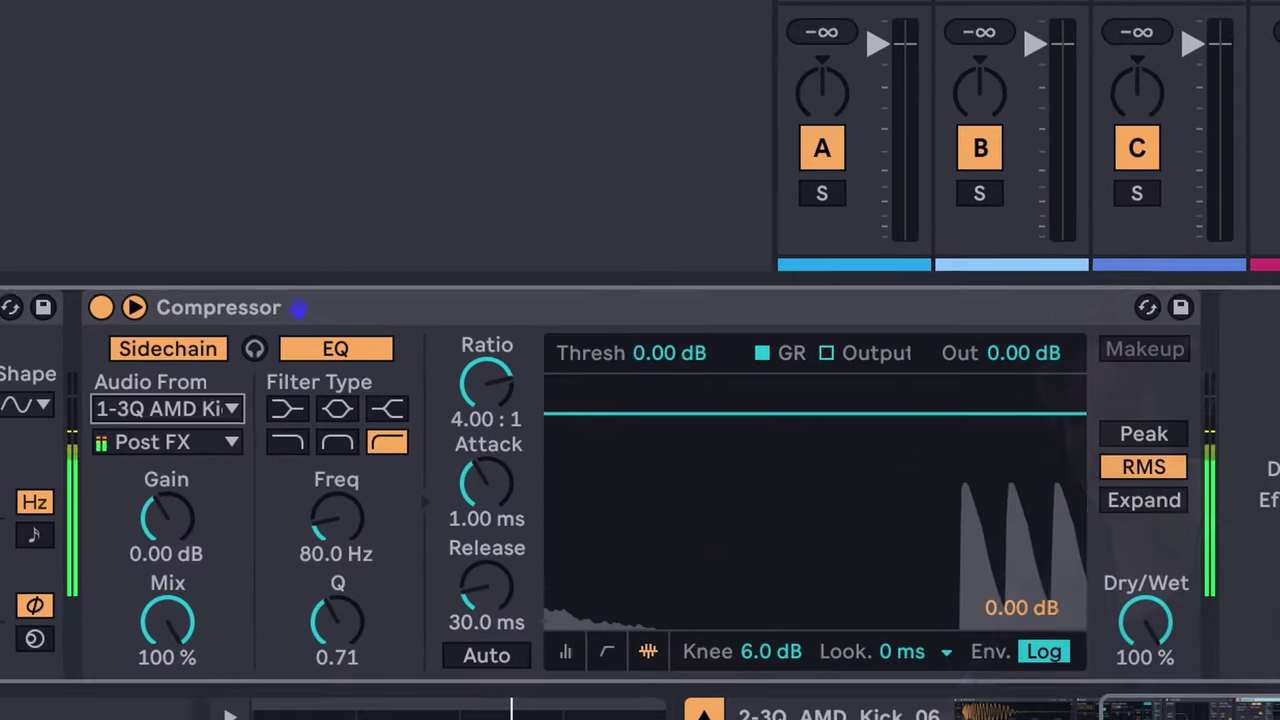
{"action": "left_click_drag", "start_coordinate": [674, 350], "coordinate": [671, 314]}
{"action": "left_click_drag", "start_coordinate": [338, 545], "coordinate": [331, 538]}
{"action": "mouse_move", "coordinate": [686, 352]}
{"action": "left_mouse_down"}
{"action": "mouse_move", "coordinate": [683, 335]}
{"action": "mouse_move", "coordinate": [684, 352]}
{"action": "left_mouse_up"}
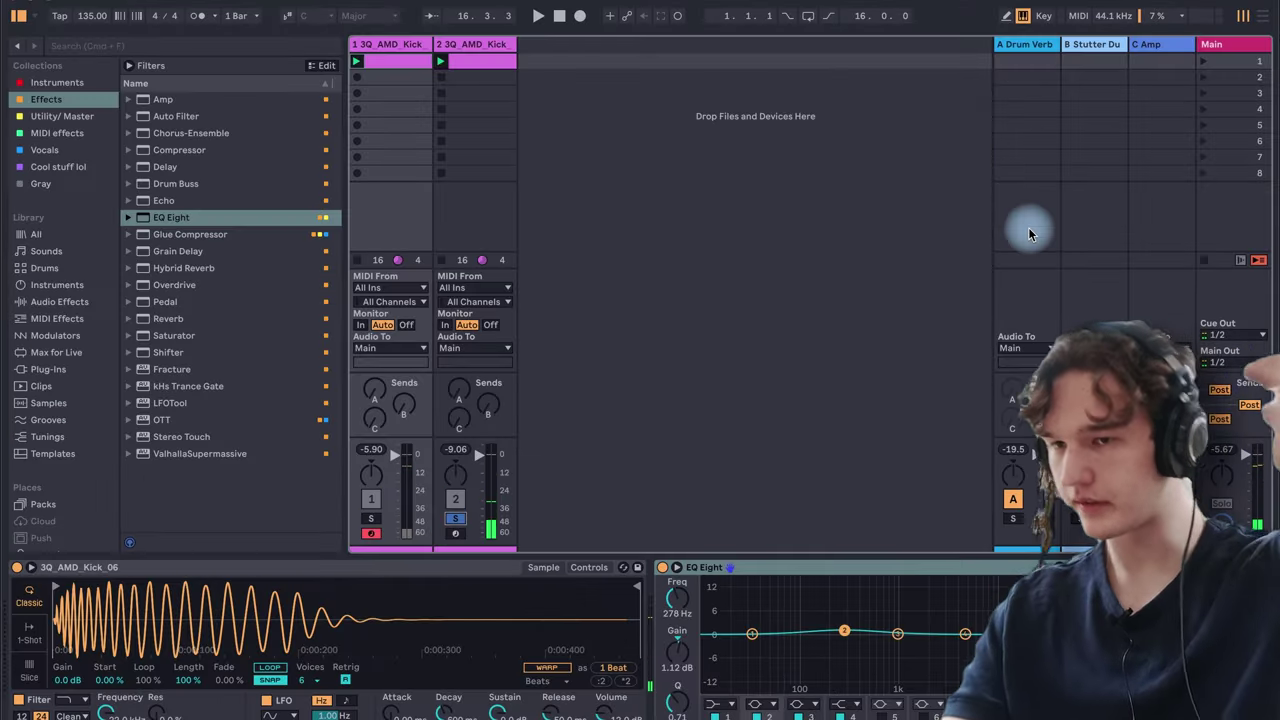
Raise the duplicated kick track's send to the Drum Verb return and take the track out of solo
{"action": "left_click", "coordinate": [1039, 193]}
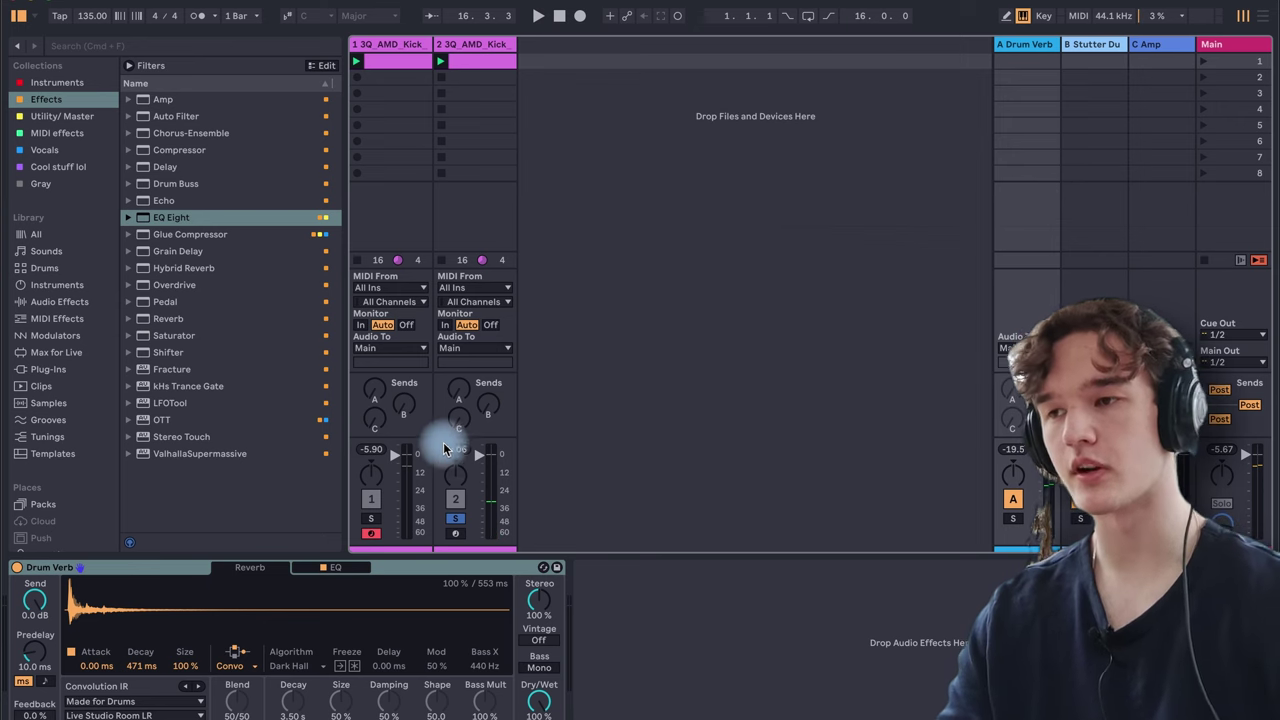
{"action": "left_click_drag", "start_coordinate": [470, 395], "coordinate": [460, 386]}
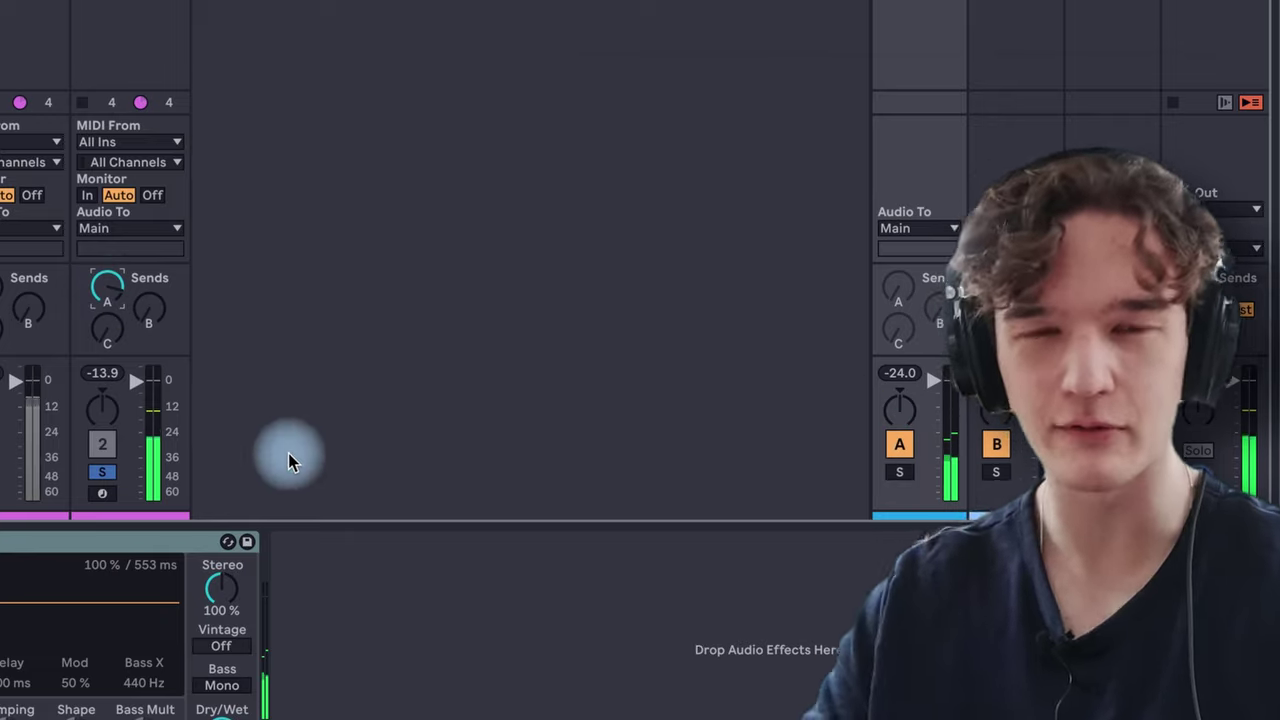
{"action": "left_click", "coordinate": [113, 471]}
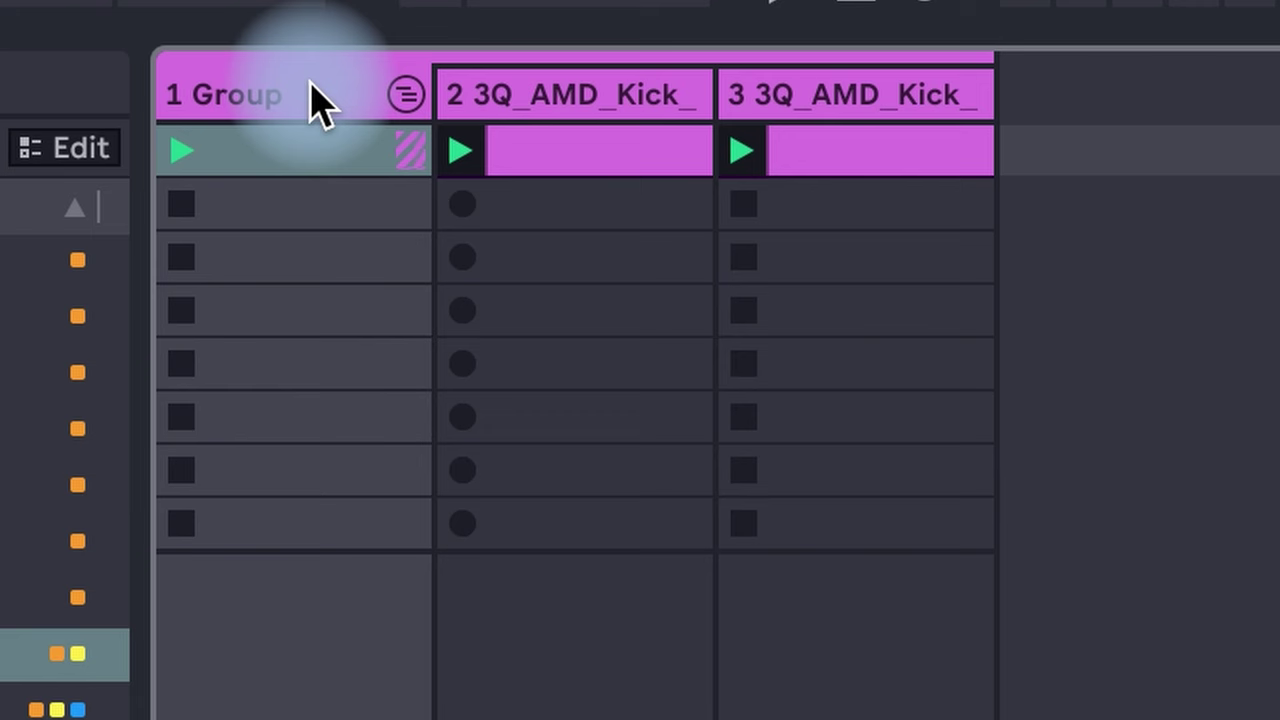
Rename the group holding both kick tracks to LOWS
{"action": "left_click", "coordinate": [394, 41]}
{"action": "key", "text": "ctrl+r"}
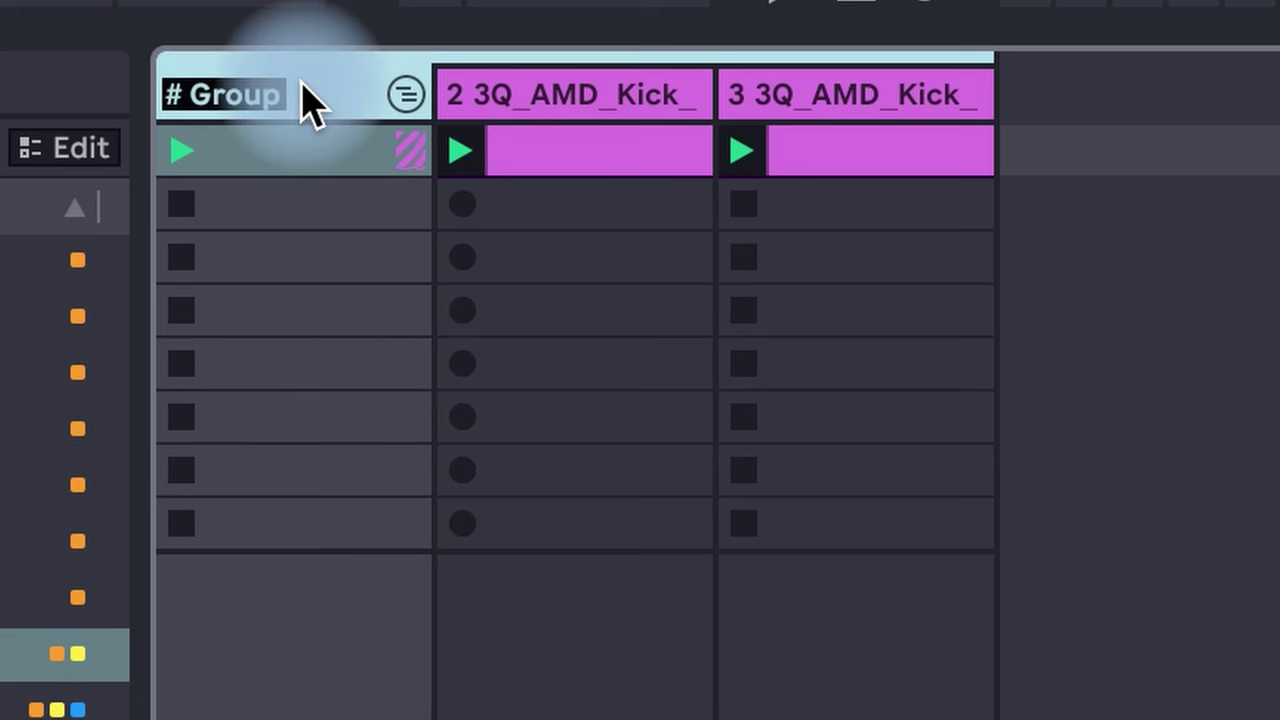
{"action": "key", "text": "Return"}
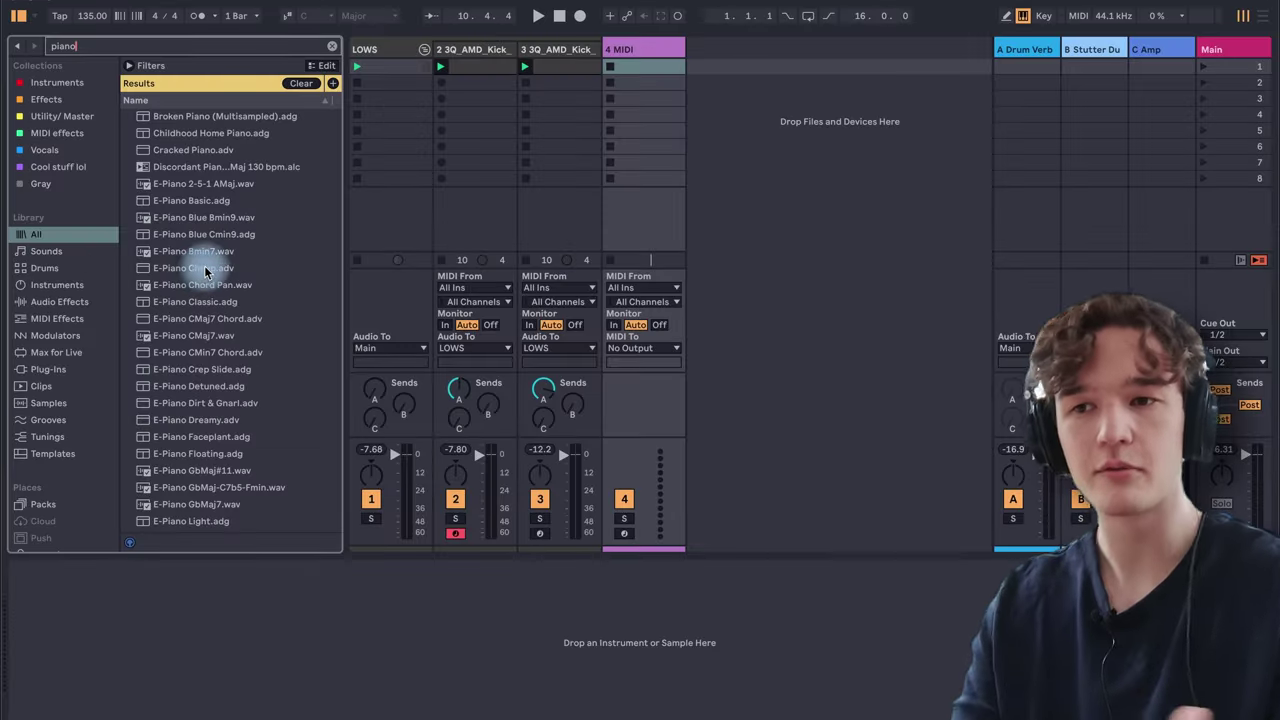
Audition the piano and E-Piano presets in the browser's piano search results
{"action": "left_click", "coordinate": [207, 268]}
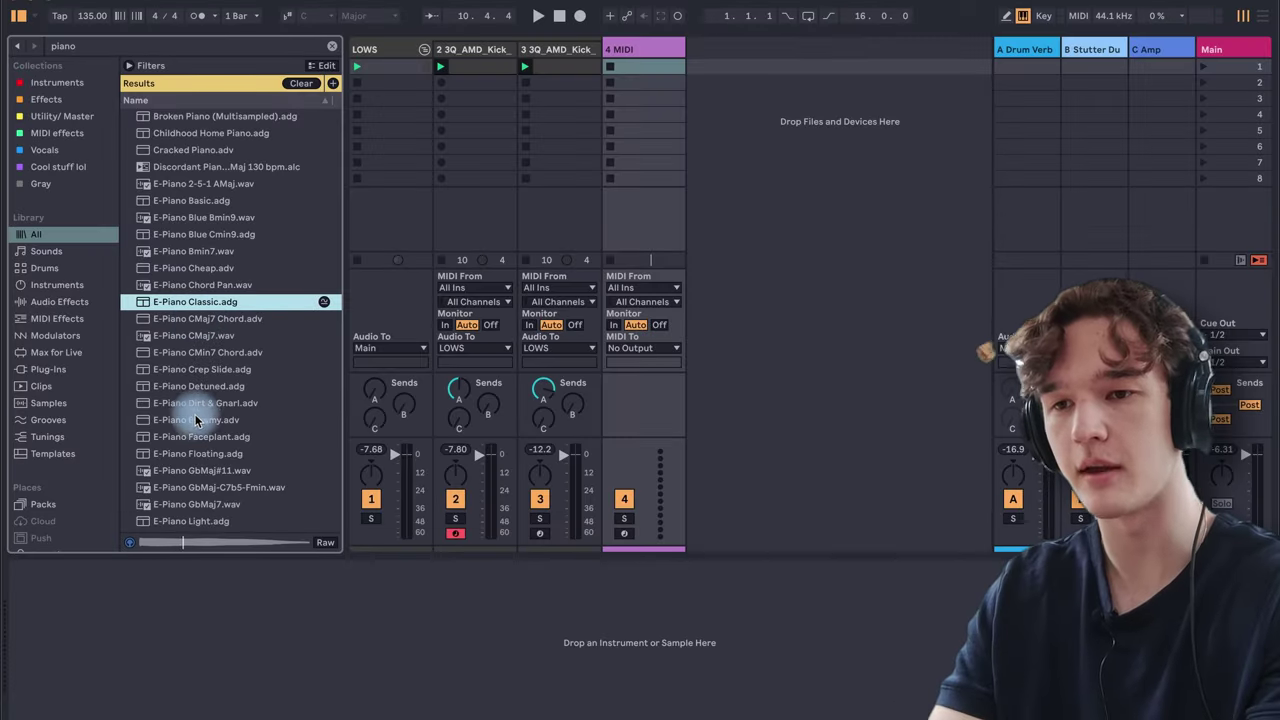
{"action": "left_click", "coordinate": [190, 437]}
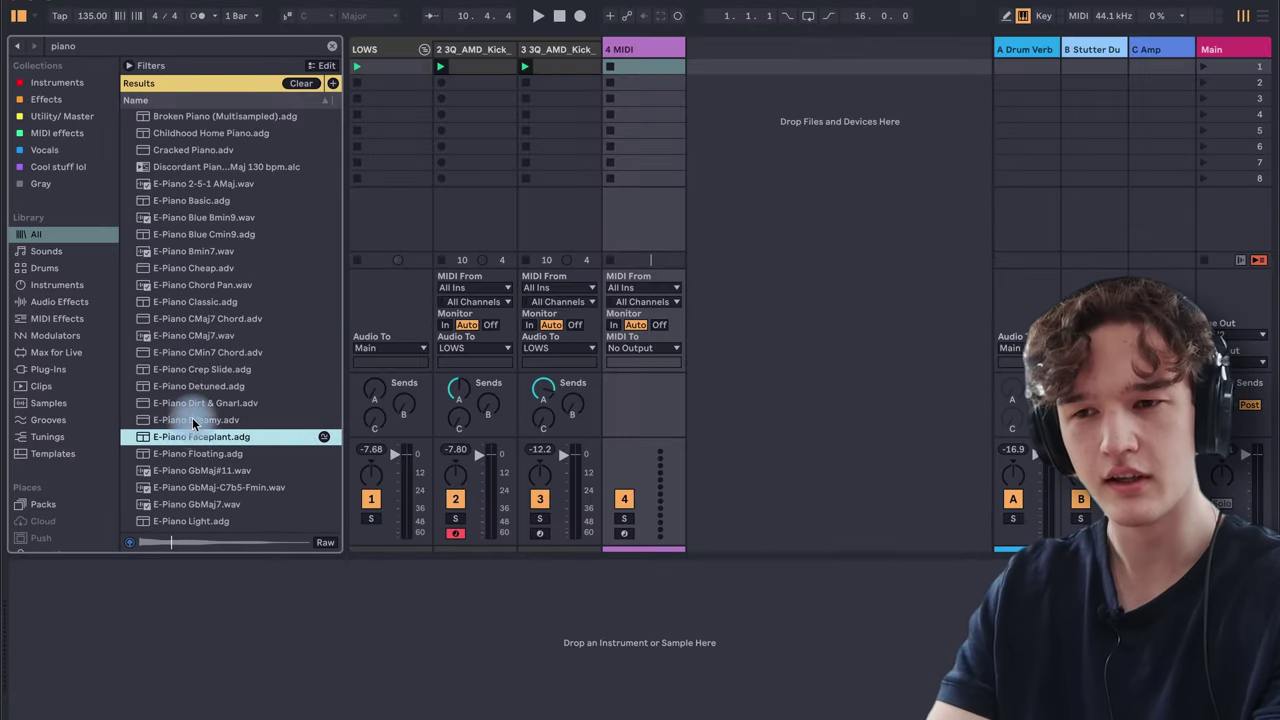
{"action": "left_click", "coordinate": [193, 420]}
{"action": "left_click", "coordinate": [191, 403]}
{"action": "left_click", "coordinate": [190, 386]}
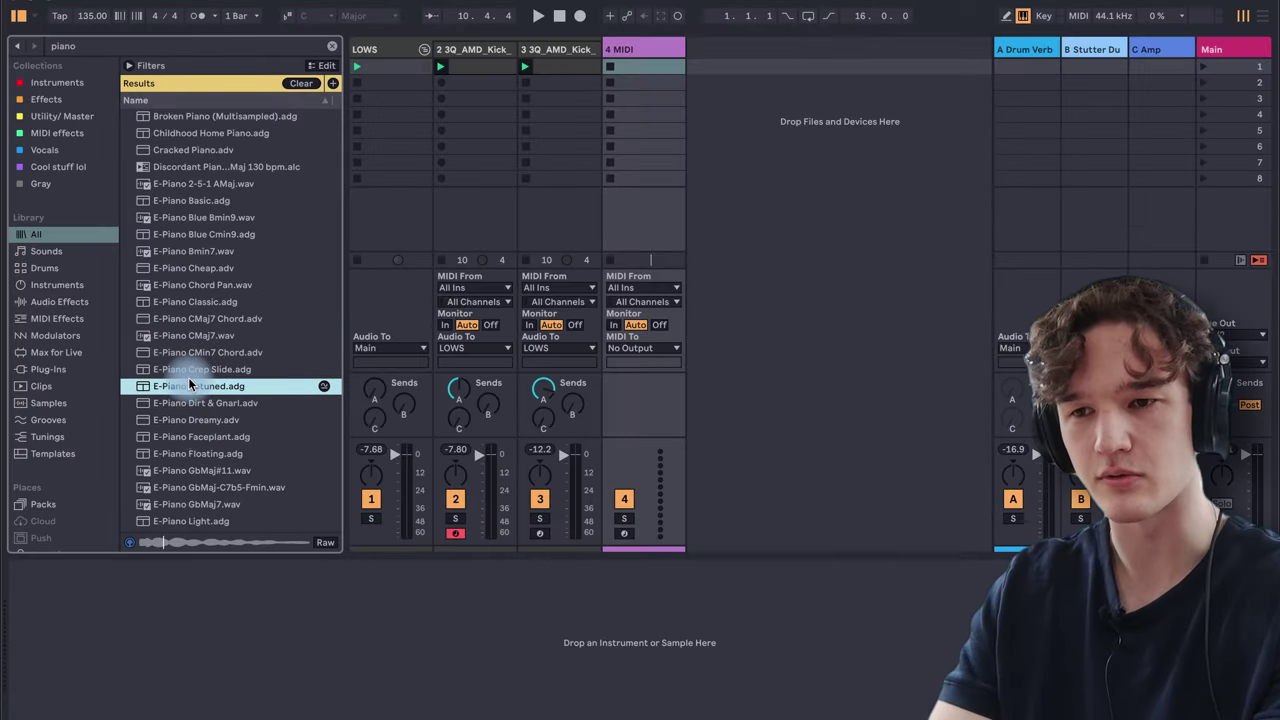
{"action": "left_click", "coordinate": [194, 370]}
{"action": "left_click", "coordinate": [191, 354]}
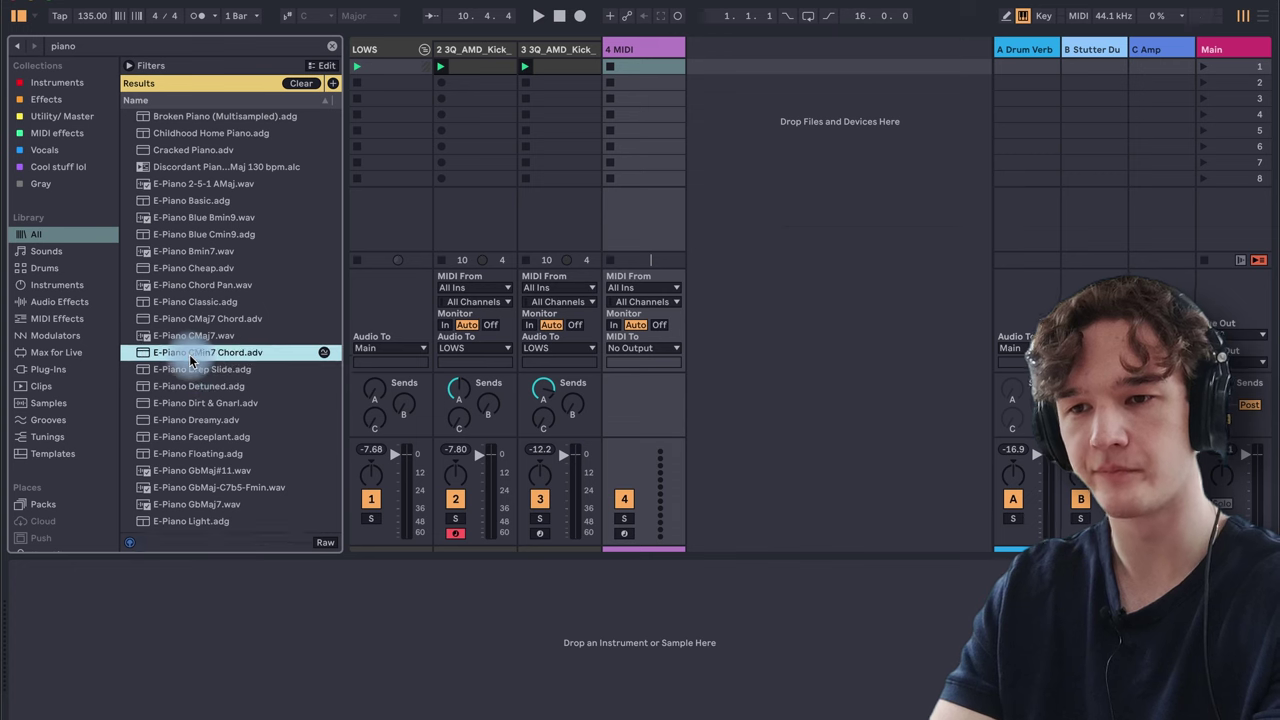
{"action": "left_click", "coordinate": [198, 151]}
{"action": "left_click", "coordinate": [183, 136]}
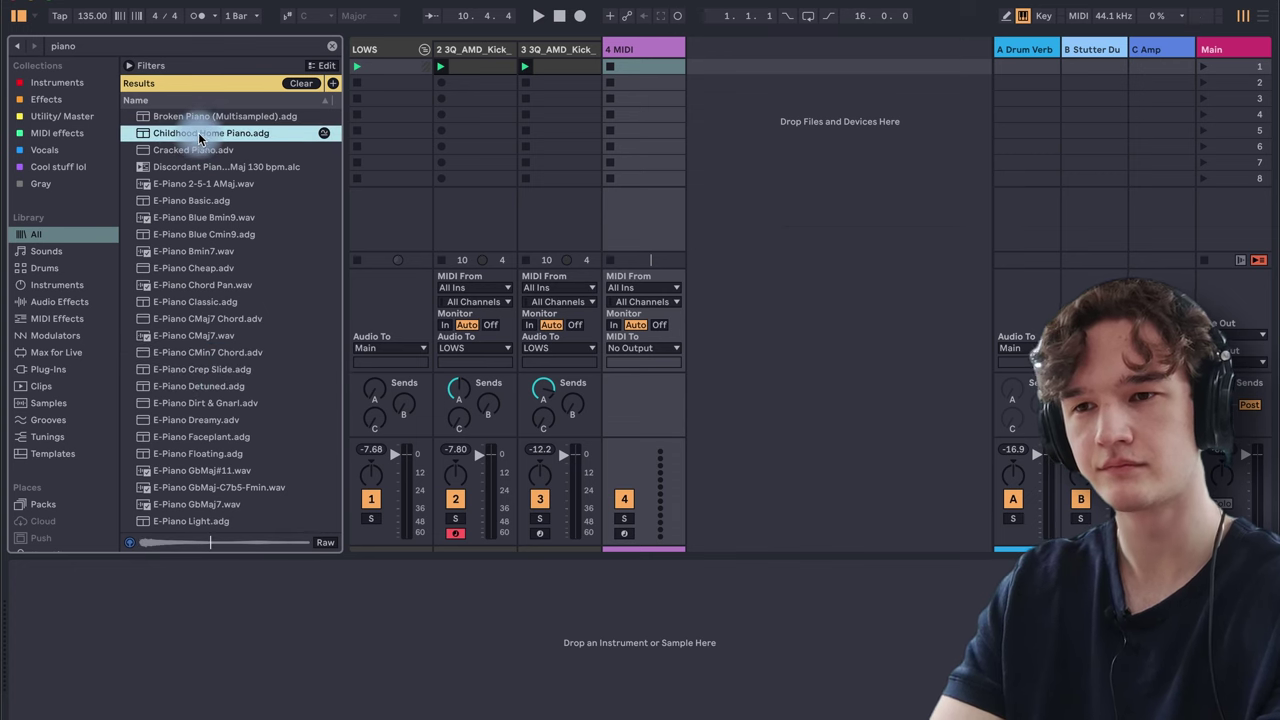
{"action": "left_click", "coordinate": [195, 118]}
{"action": "left_click", "coordinate": [187, 137]}
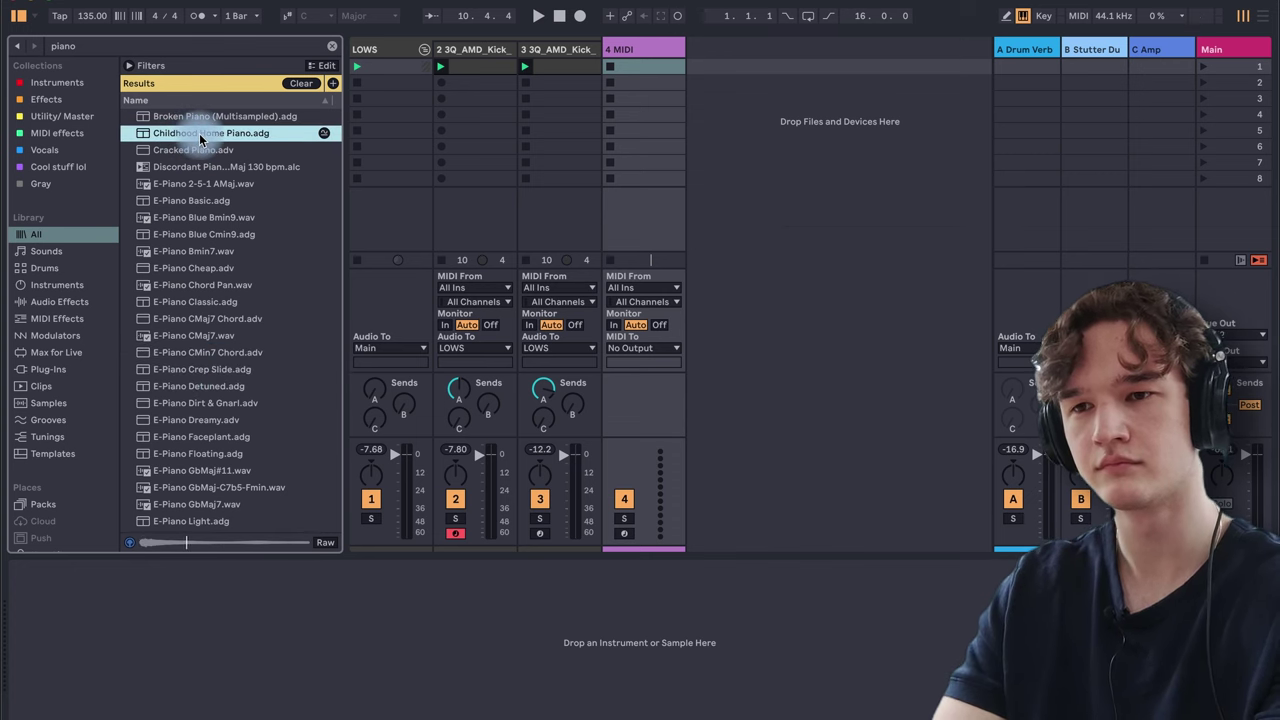
Load Childhood Home Piano.adg onto the empty MIDI track
{"action": "double_click", "coordinate": [198, 133]}
{"action": "left_click", "coordinate": [650, 181]}
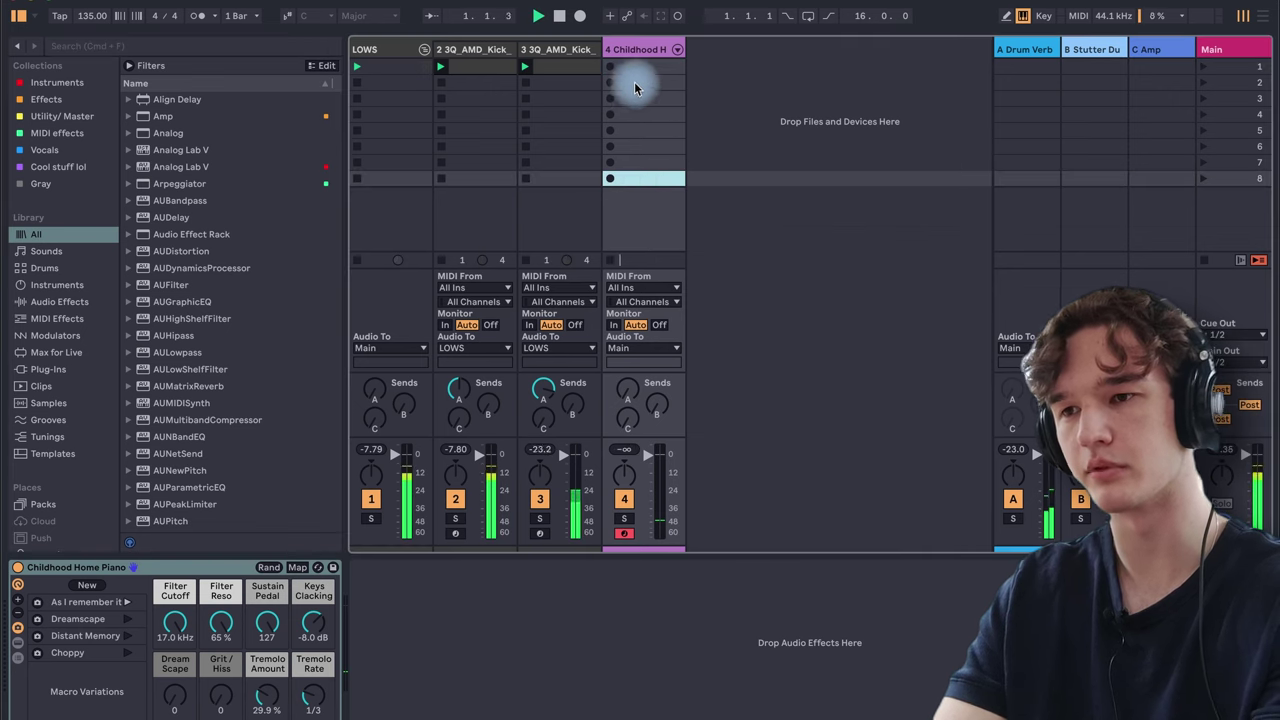
Add the Chord MIDI effect before the piano and set Shift 1 to +3 st, Shift 2 to +7 st and Shift 3 to +14 st
{"action": "left_click", "coordinate": [75, 134]}
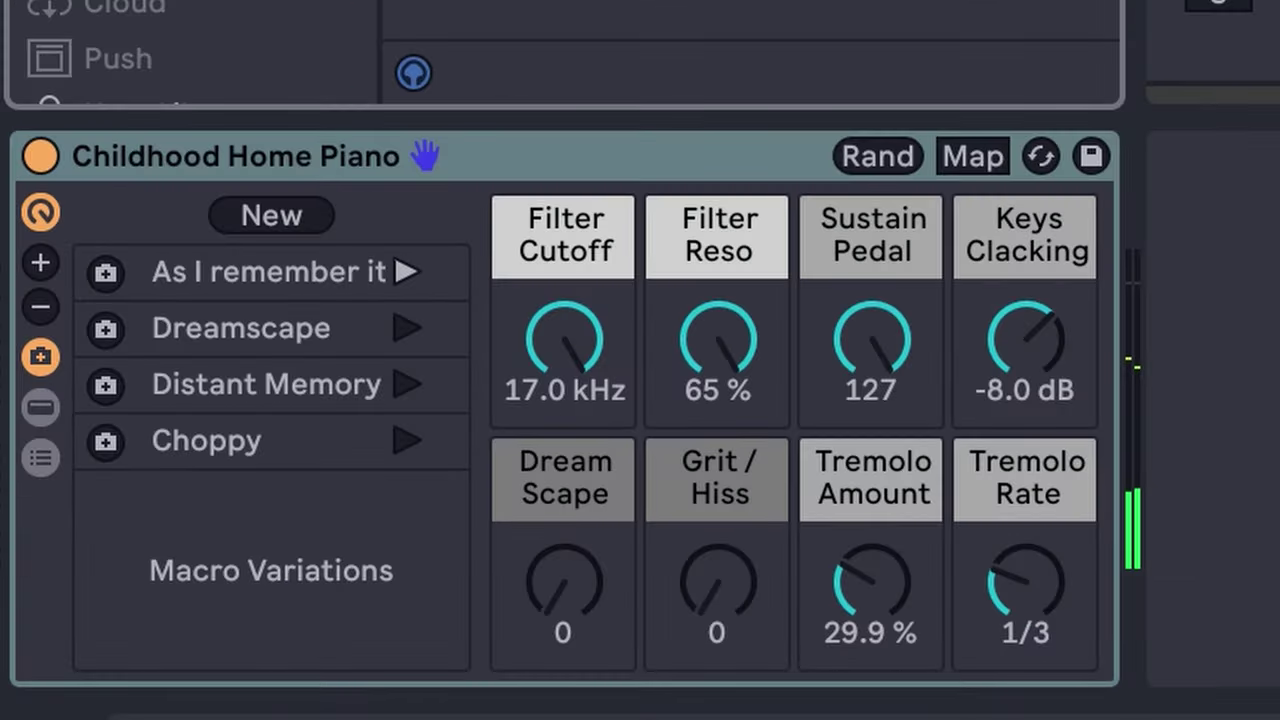
{"action": "key", "text": "Return"}
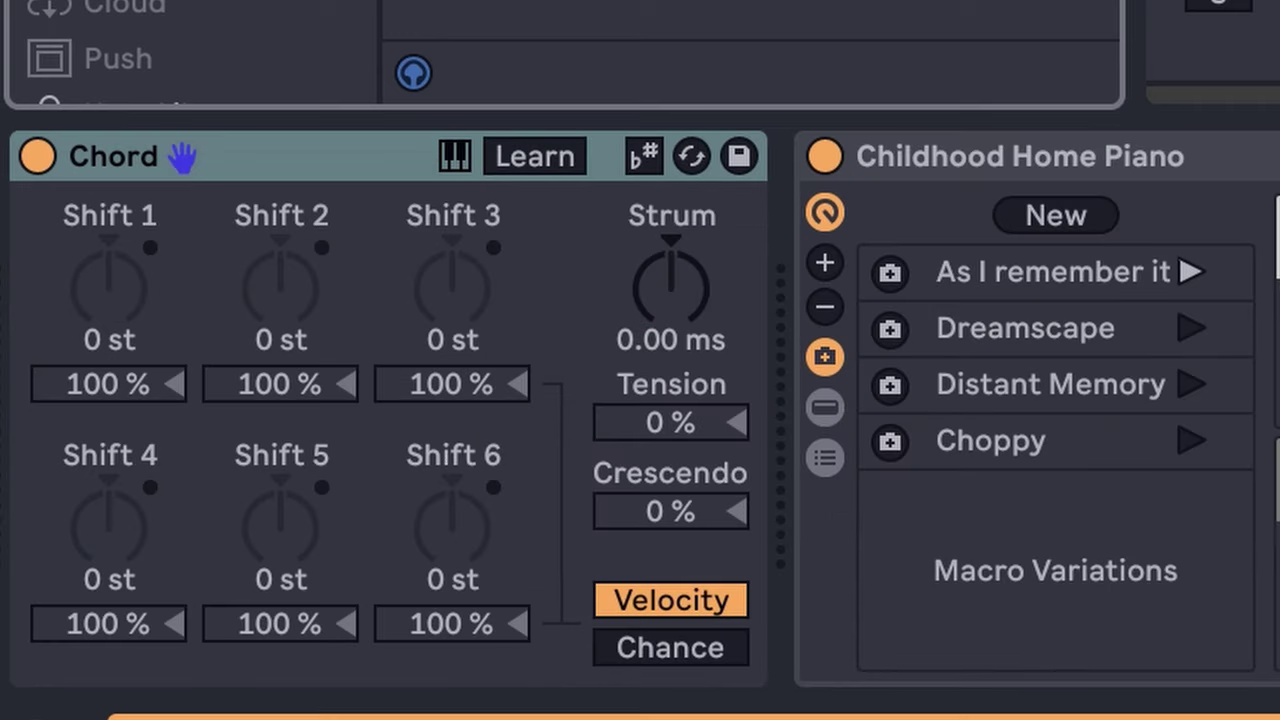
{"action": "left_click", "coordinate": [112, 272]}
{"action": "left_click_drag", "start_coordinate": [112, 270], "coordinate": [112, 255]}
{"action": "left_click", "coordinate": [262, 290]}
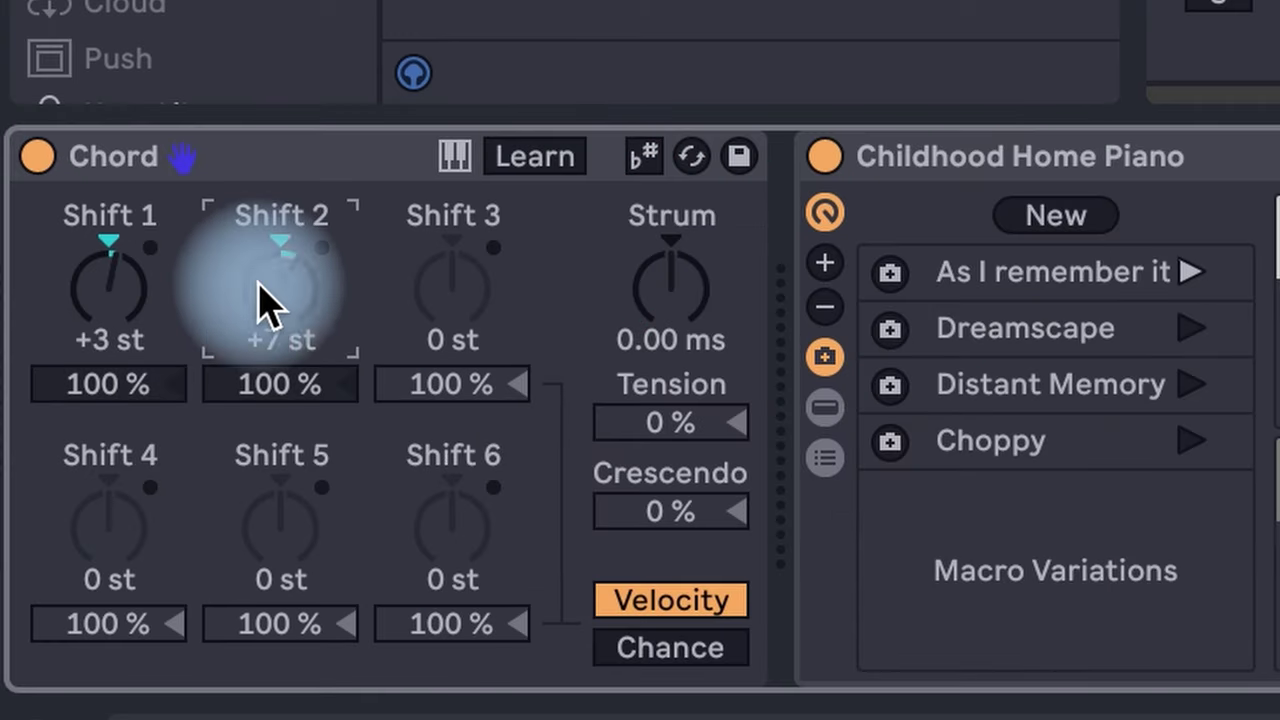
{"action": "left_click", "coordinate": [460, 298]}
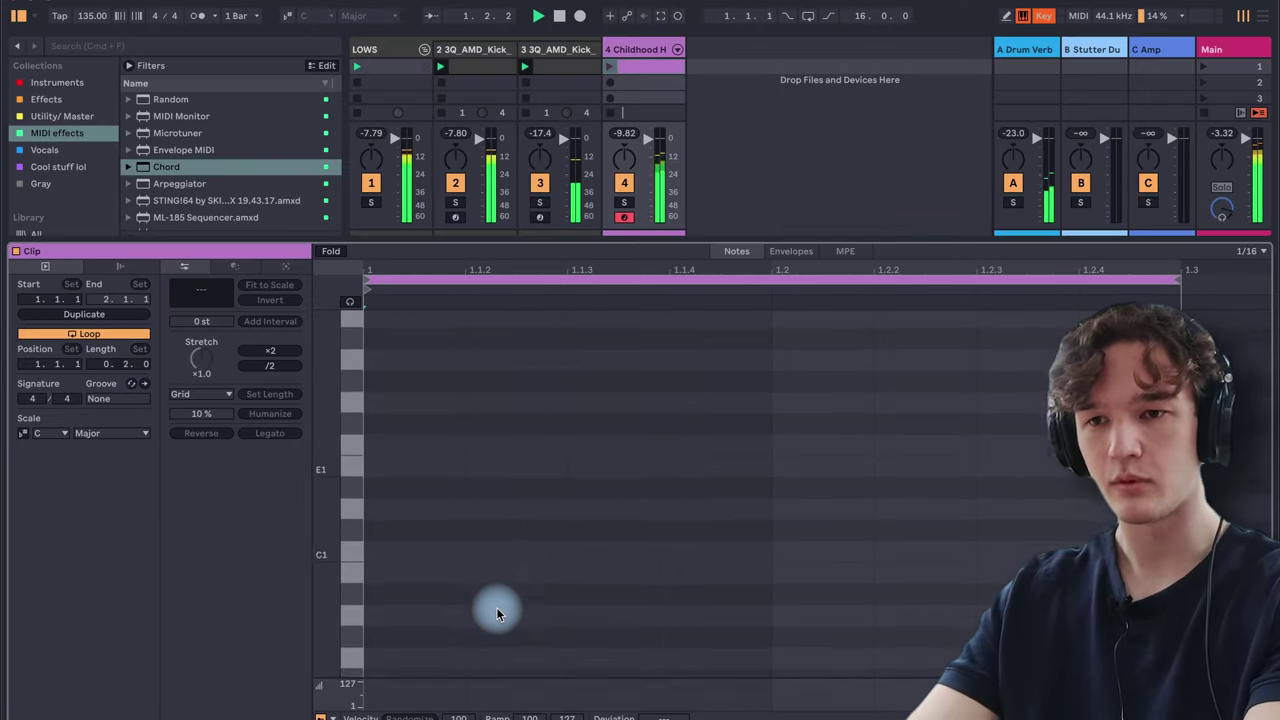
Enter three 1/16 C2 notes in the piano clip at 1.1.2, 1.1.4 and 1.2.3
{"action": "double_click", "coordinate": [491, 412]}
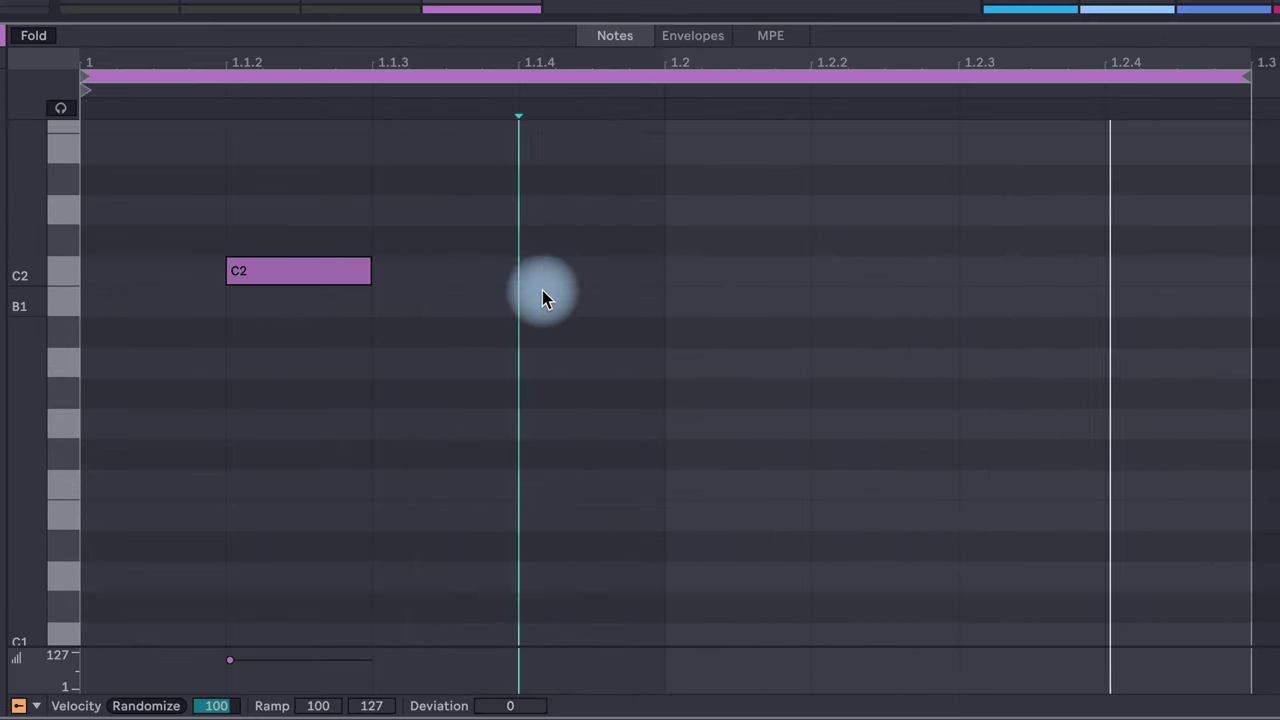
{"action": "double_click", "coordinate": [687, 431]}
{"action": "key", "text": "Up"}
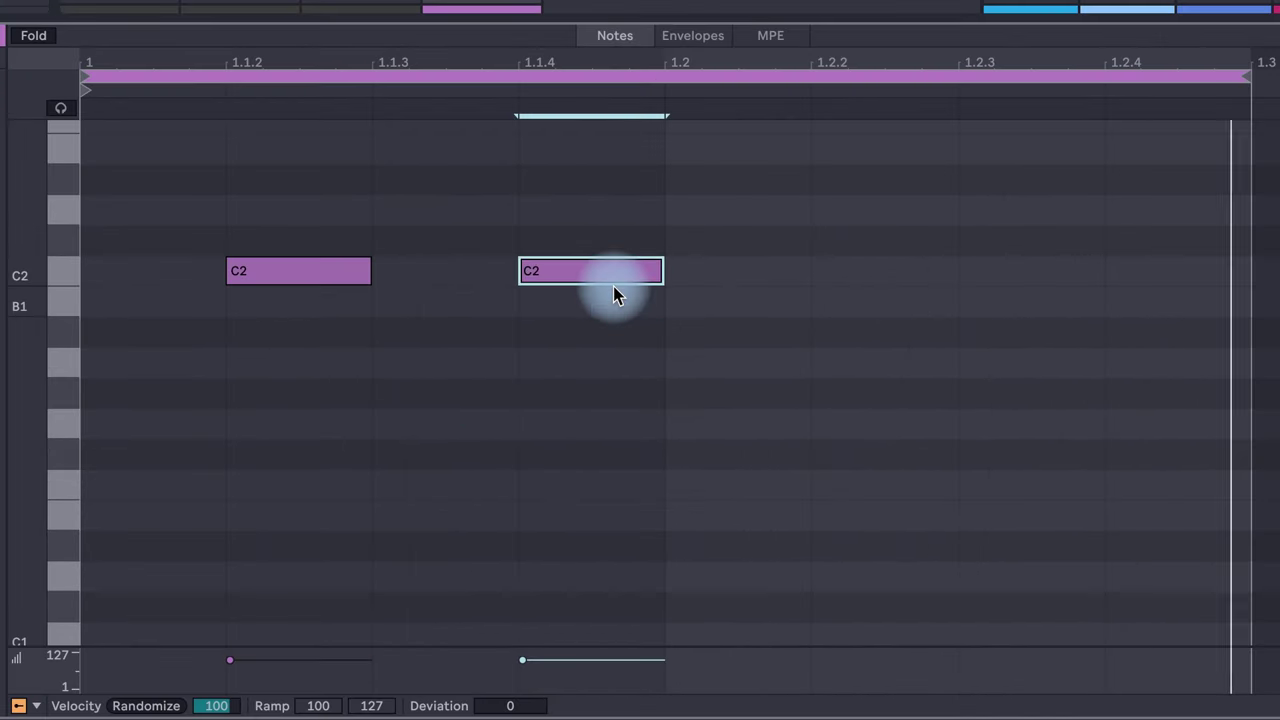
{"action": "double_click", "coordinate": [1009, 280]}
{"action": "left_click", "coordinate": [845, 285]}
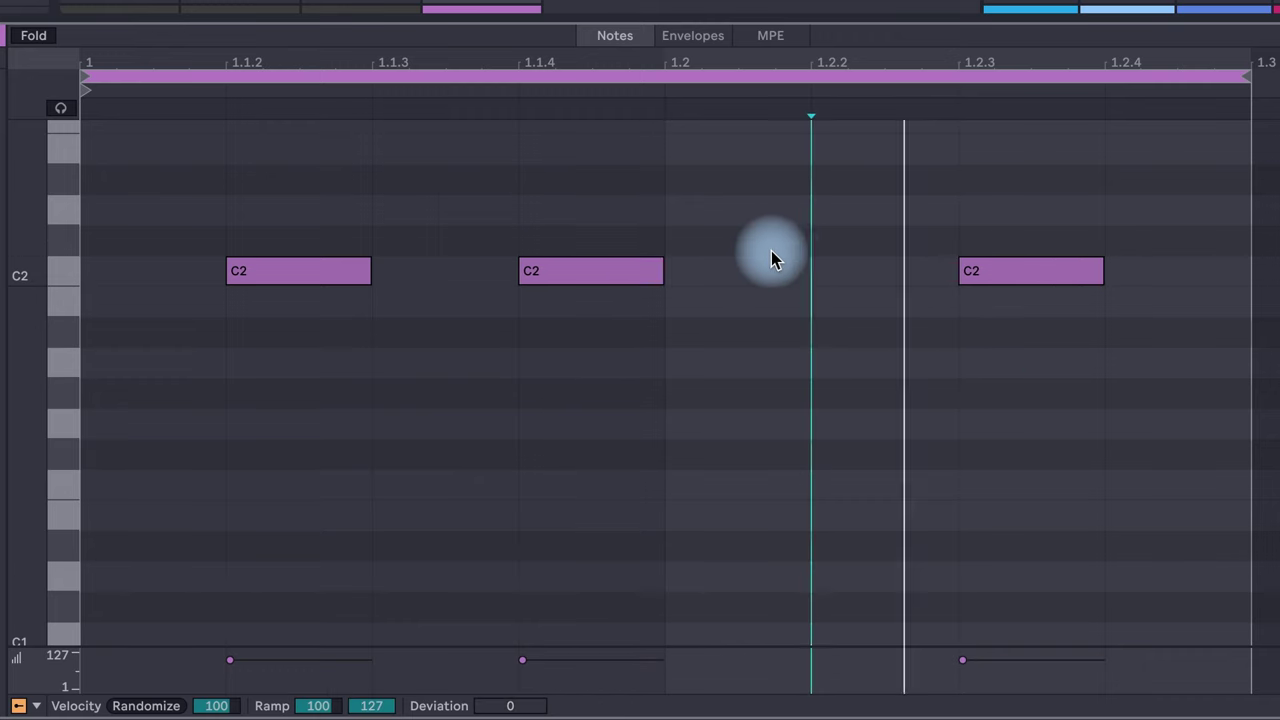
{"action": "left_click", "coordinate": [683, 231]}
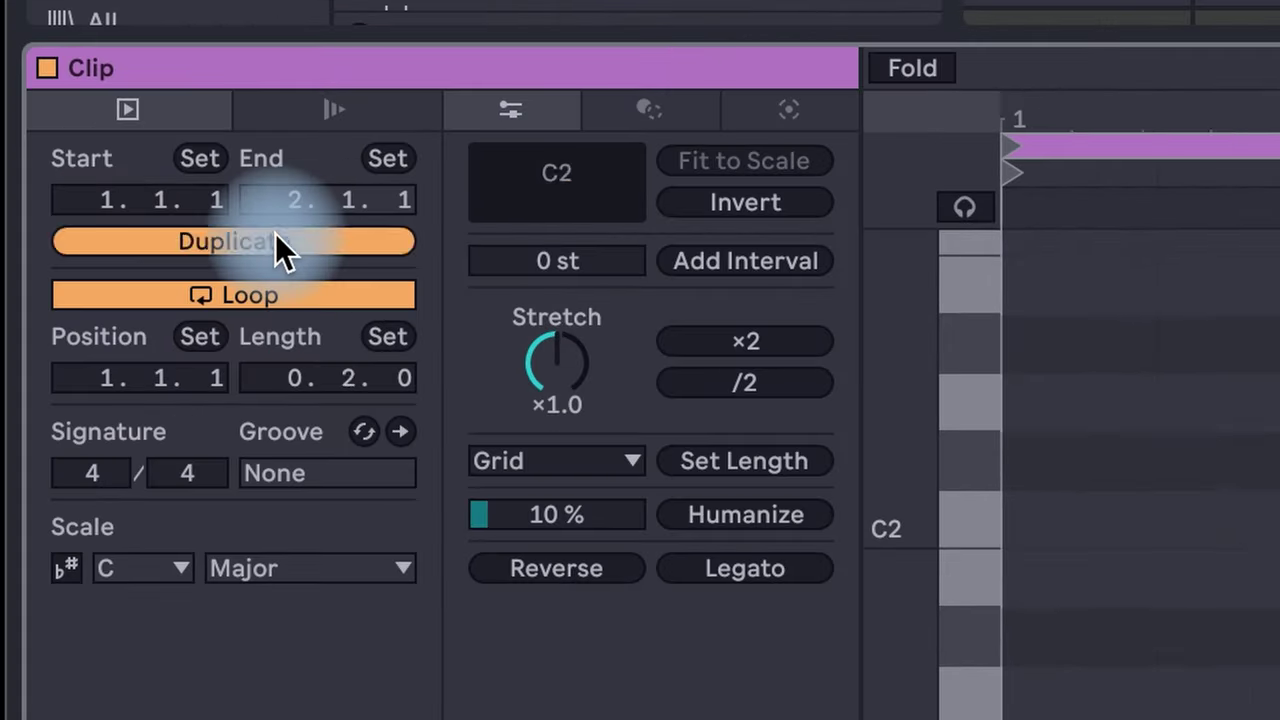
Duplicate the piano clip's loop and nudge the second half's notes one 1/16 step to the right
{"action": "left_click", "coordinate": [276, 240]}
{"action": "left_click_drag", "start_coordinate": [738, 213], "coordinate": [790, 380]}
{"action": "left_click_drag", "start_coordinate": [681, 213], "coordinate": [1271, 457]}
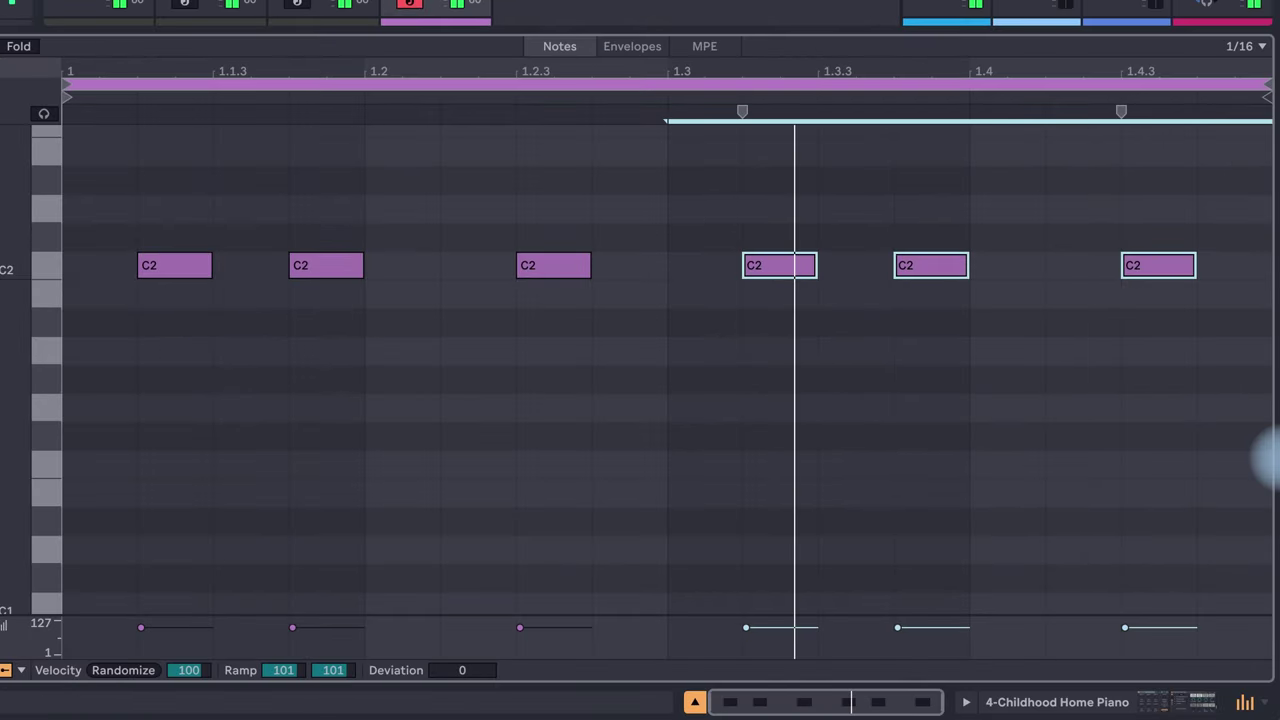
{"action": "key", "text": "Right"}
{"action": "left_click", "coordinate": [996, 220]}
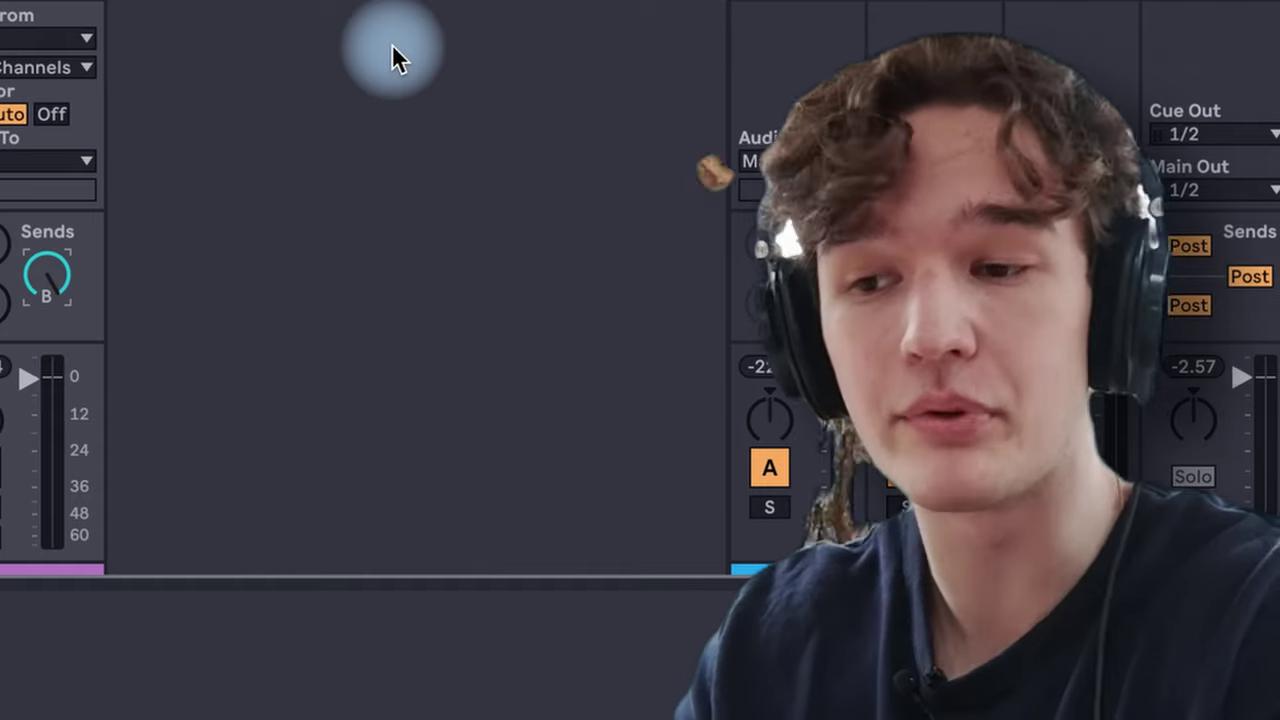
Add a Delay after Childhood Home Piano and set its filter to 2.93 kHz with a width of 5.20
{"action": "key", "text": "space"}
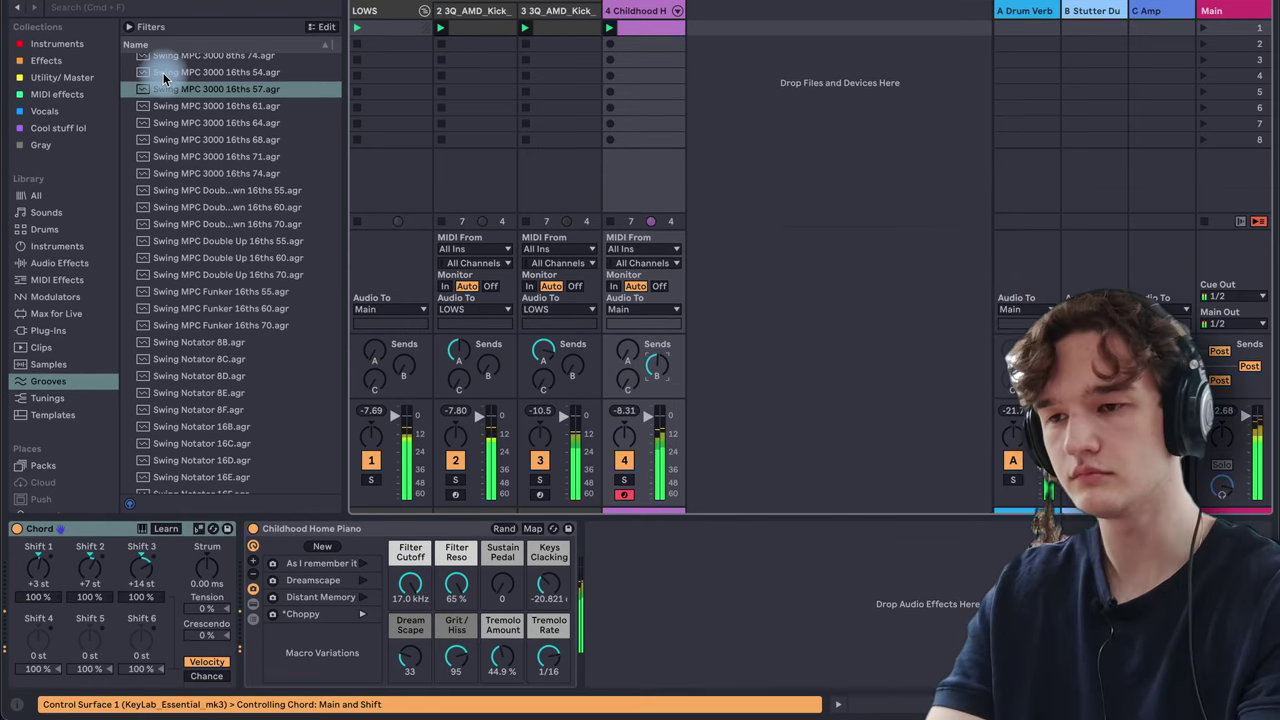
{"action": "left_click", "coordinate": [80, 63]}
{"action": "left_click_drag", "start_coordinate": [186, 128], "coordinate": [678, 568]}
{"action": "left_click_drag", "start_coordinate": [792, 568], "coordinate": [785, 576]}
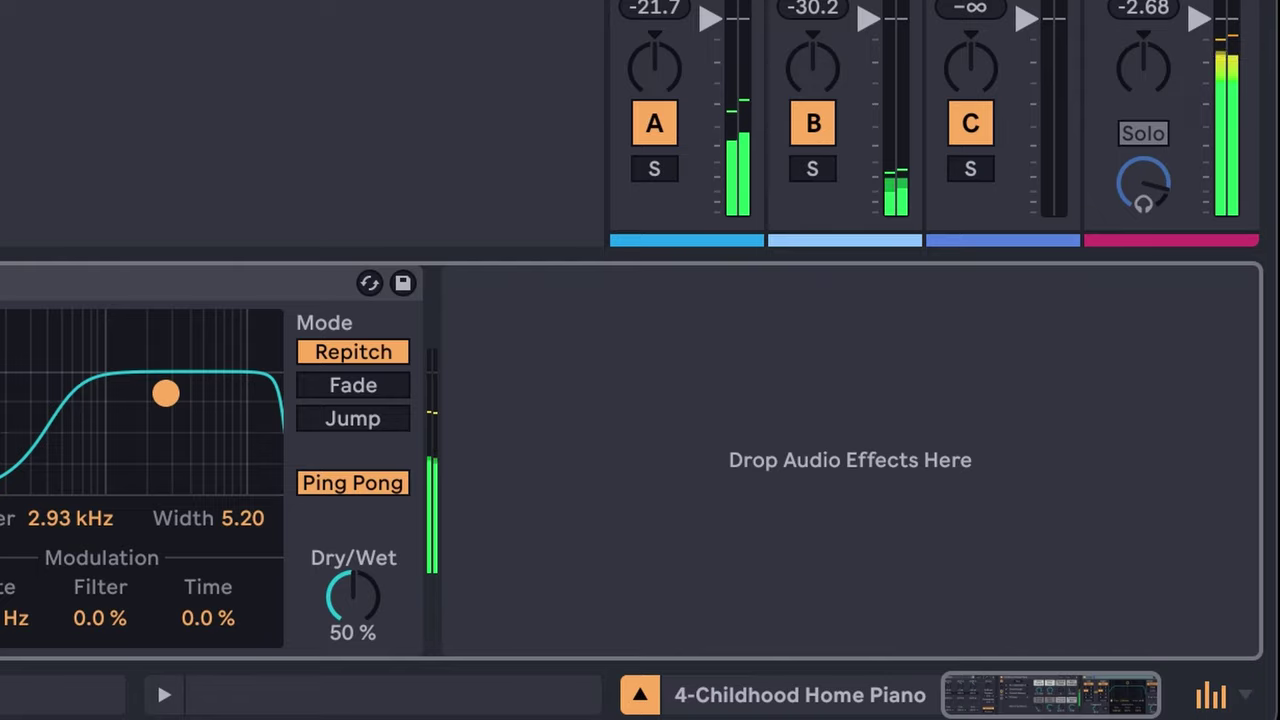
Add an Echo after the Delay on the piano track and set its Dry/Wet to 47 %
{"action": "double_click", "coordinate": [164, 162]}
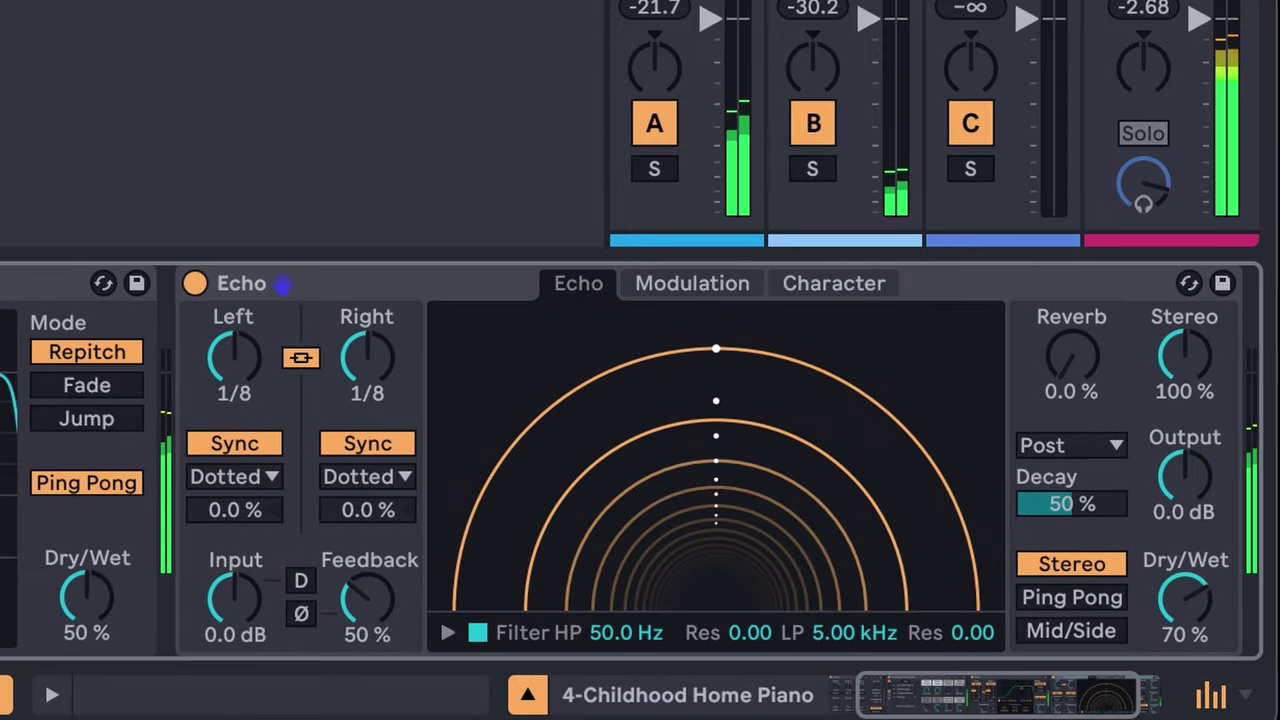
{"action": "scroll", "coordinate": [716, 460], "scroll_direction": "right", "scroll_amount": 3}
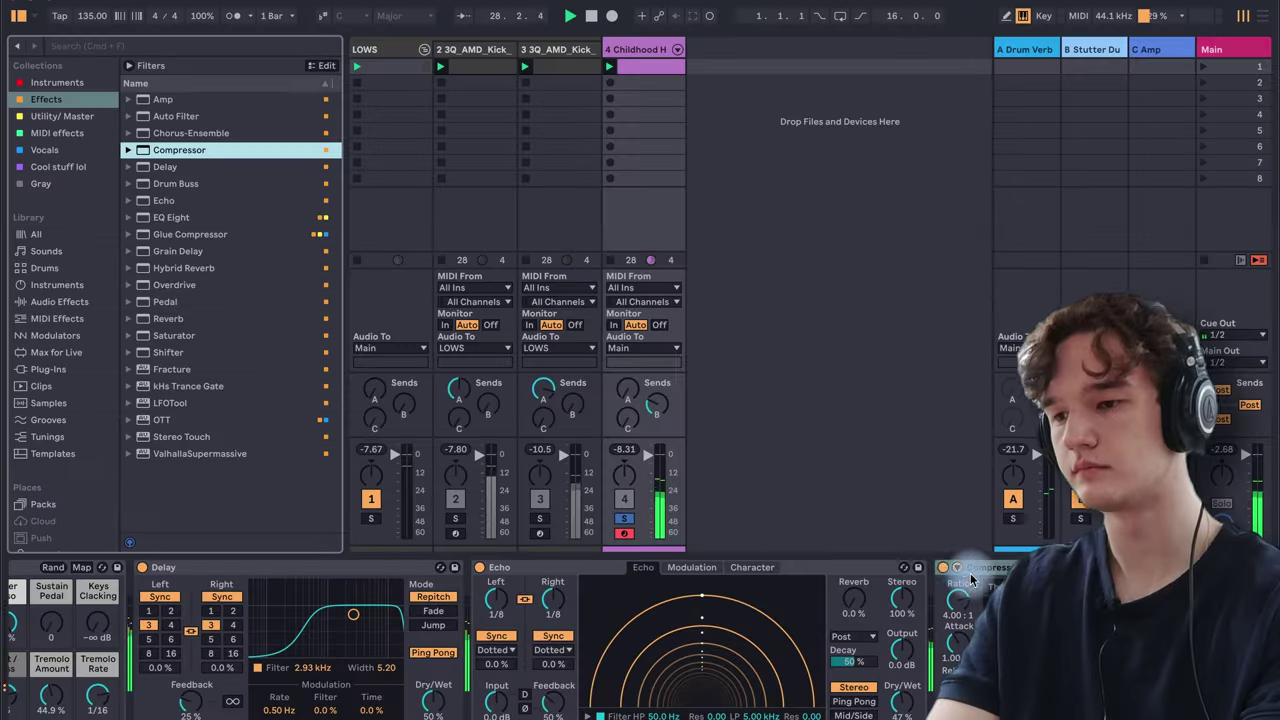
Sidechain the piano track's Compressor to the 2-3Q AMD Kick track's Post FX signal, with a 308 Hz EQ frequency and -43.5 dB threshold
{"action": "left_click", "coordinate": [957, 569]}
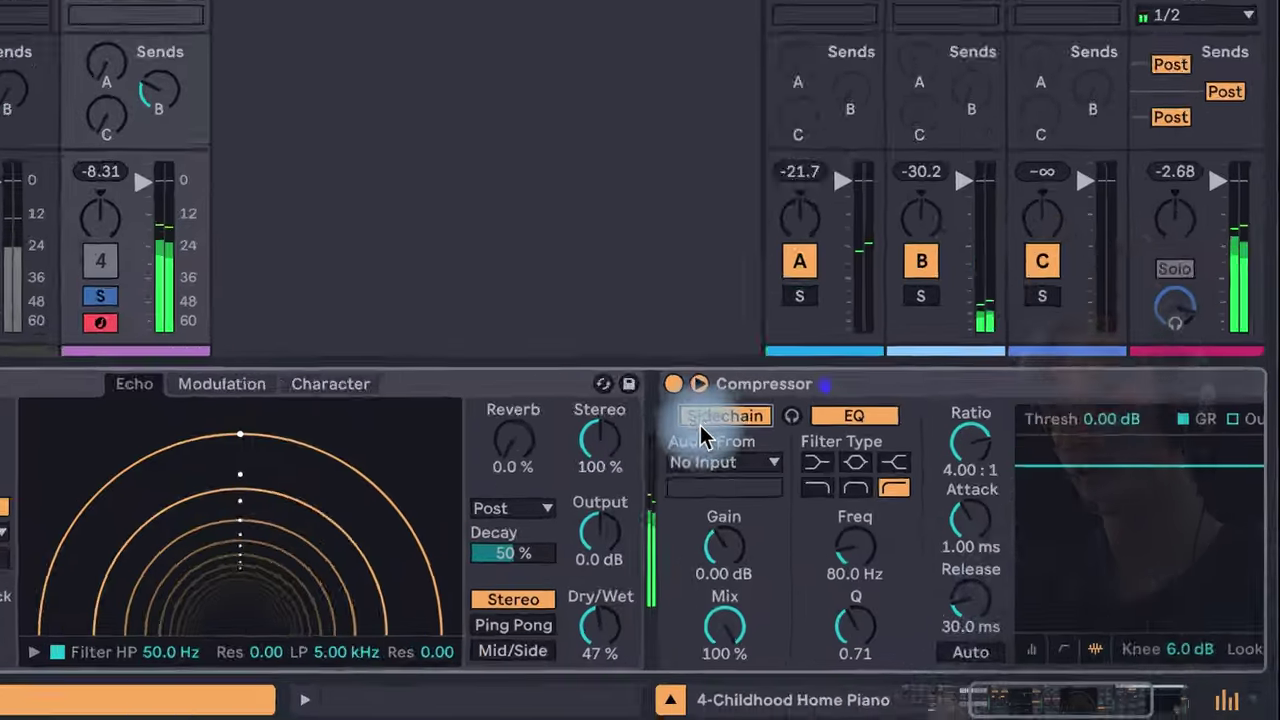
{"action": "left_click", "coordinate": [684, 451]}
{"action": "left_click", "coordinate": [690, 500]}
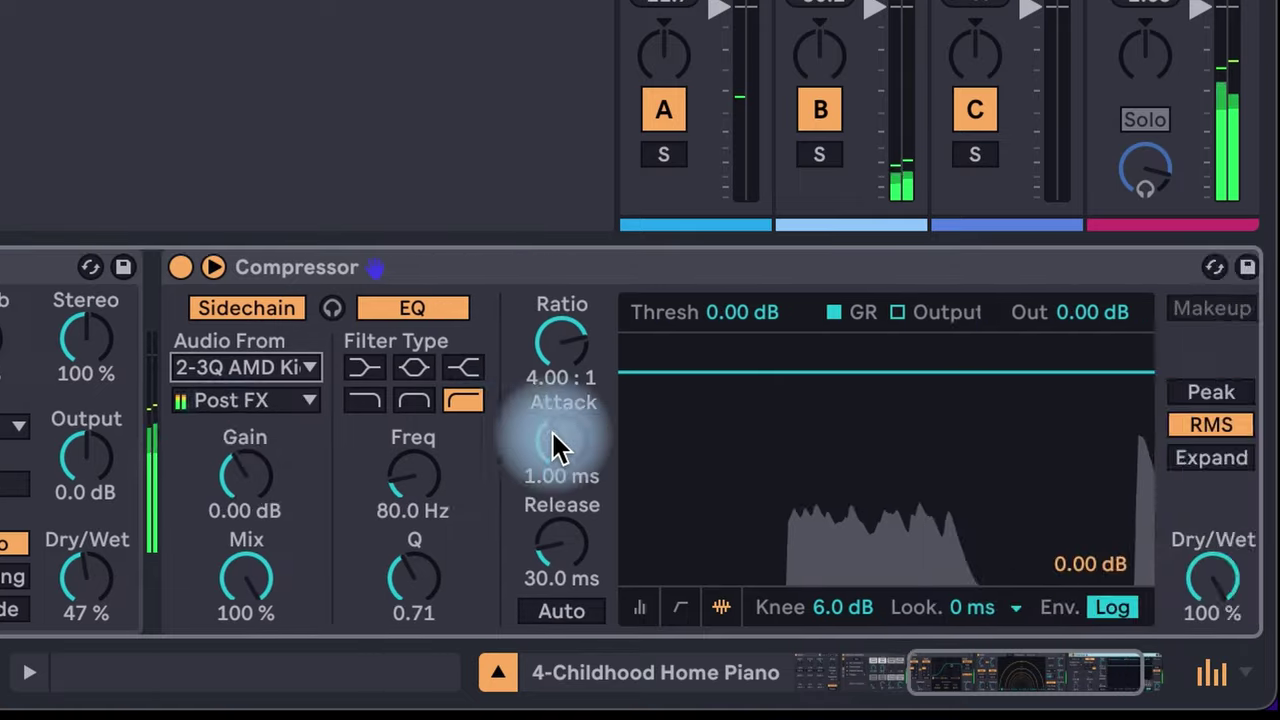
{"action": "scroll", "coordinate": [553, 434], "scroll_direction": "right", "scroll_amount": 3}
{"action": "mouse_move", "coordinate": [514, 315]}
{"action": "left_mouse_down"}
{"action": "mouse_move", "coordinate": [514, 430]}
{"action": "mouse_move", "coordinate": [513, 316]}
{"action": "left_mouse_up"}
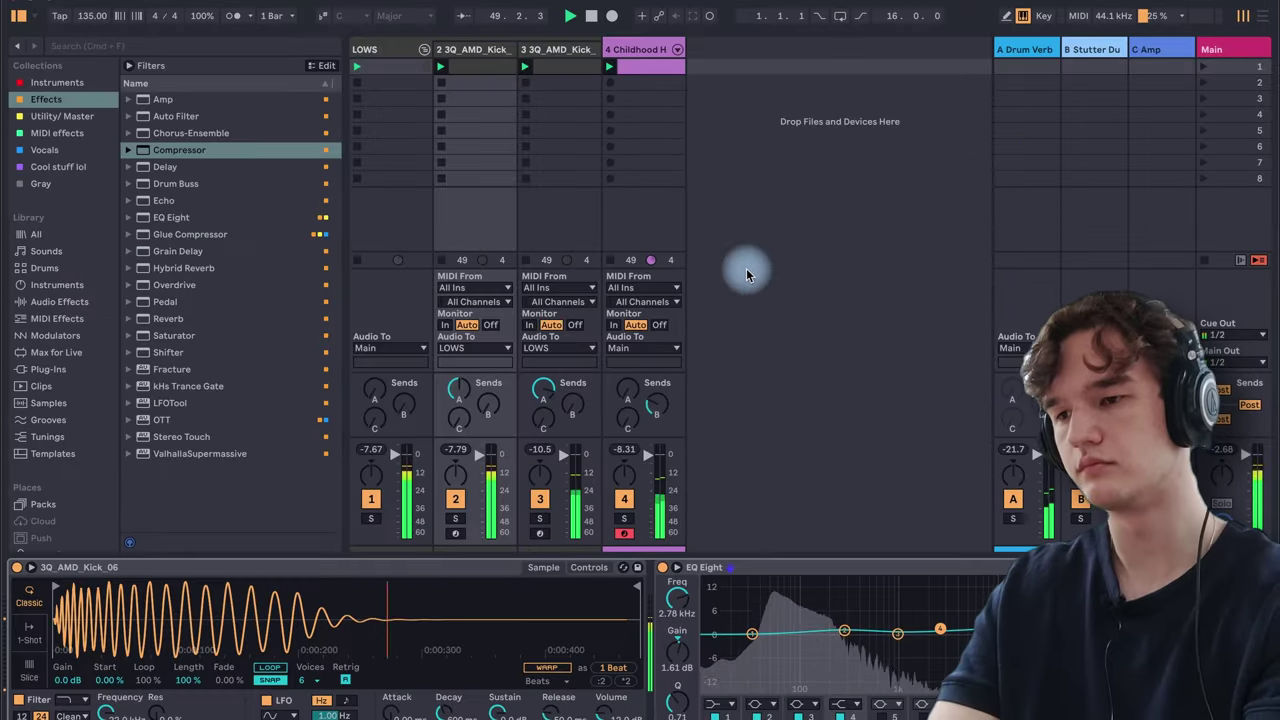
{"action": "key", "text": "space"}
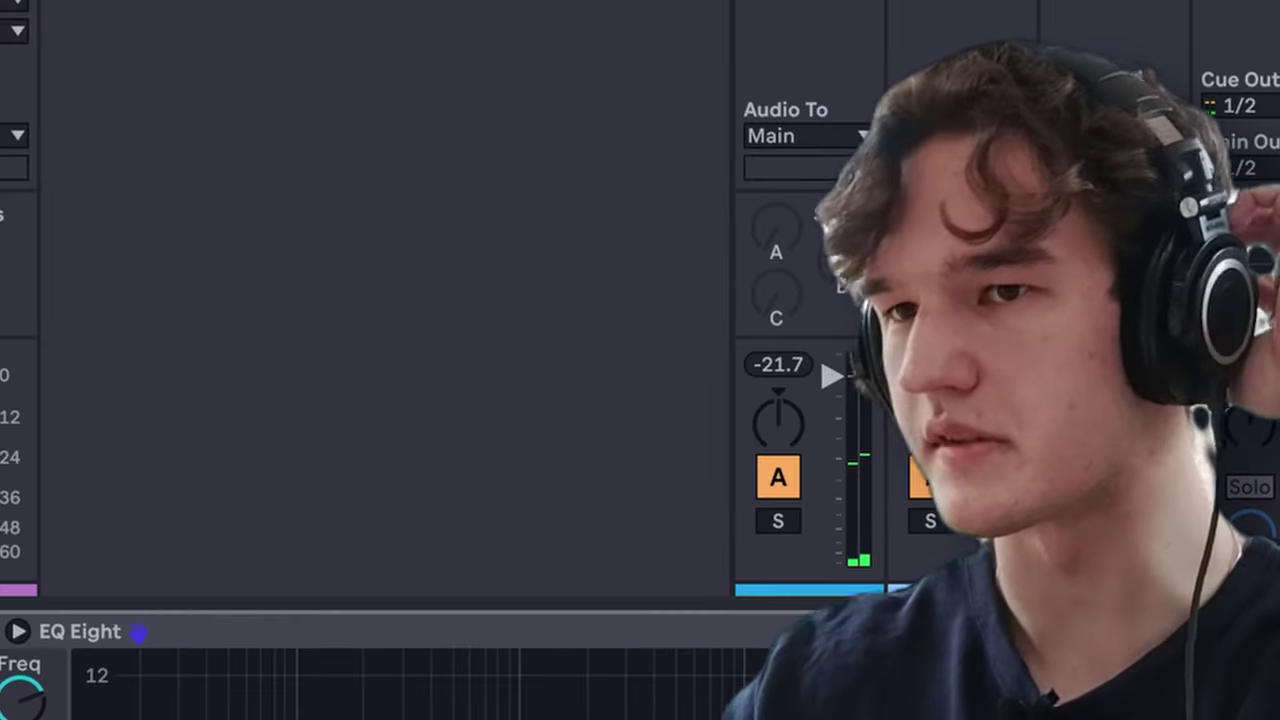
Insert a new MIDI track after the piano track, load Childhood Home Piano on it and set Keys Clacking to -∞ dB
{"action": "left_click", "coordinate": [637, 49]}
{"action": "right_click", "coordinate": [637, 49]}
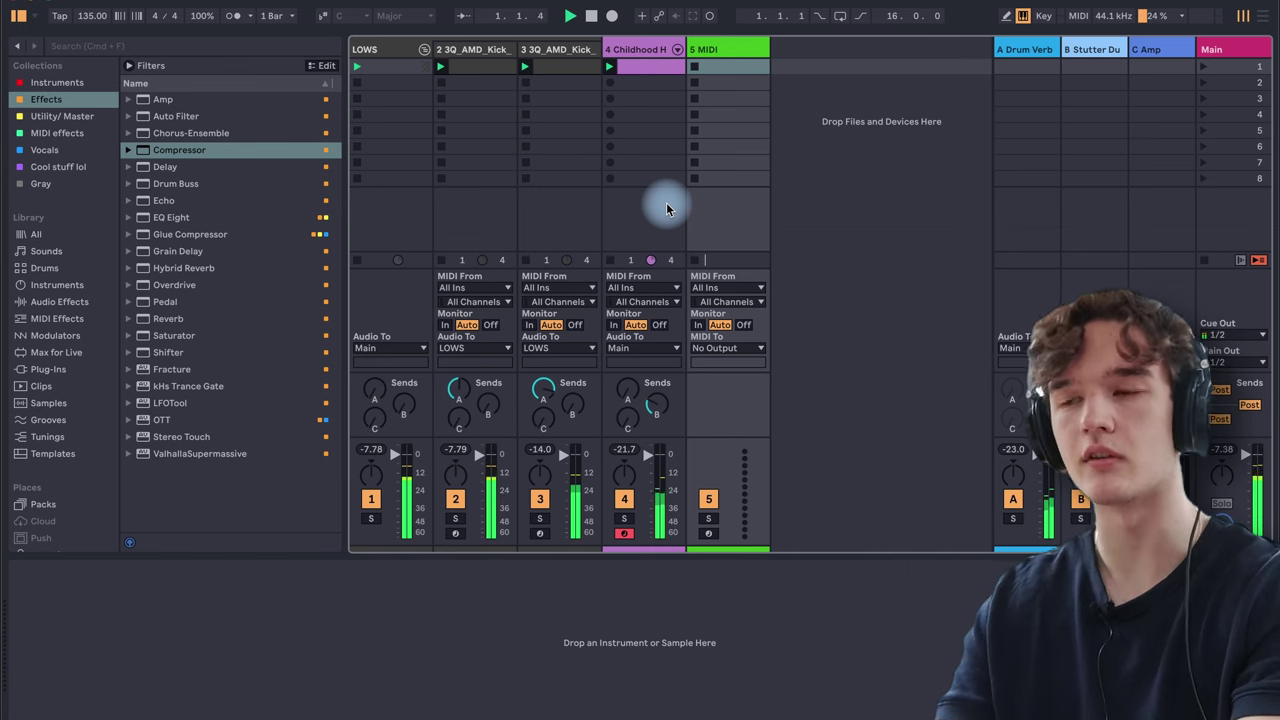
{"action": "left_click", "coordinate": [648, 55]}
{"action": "scroll", "coordinate": [263, 600], "scroll_direction": "left", "scroll_amount": 10}
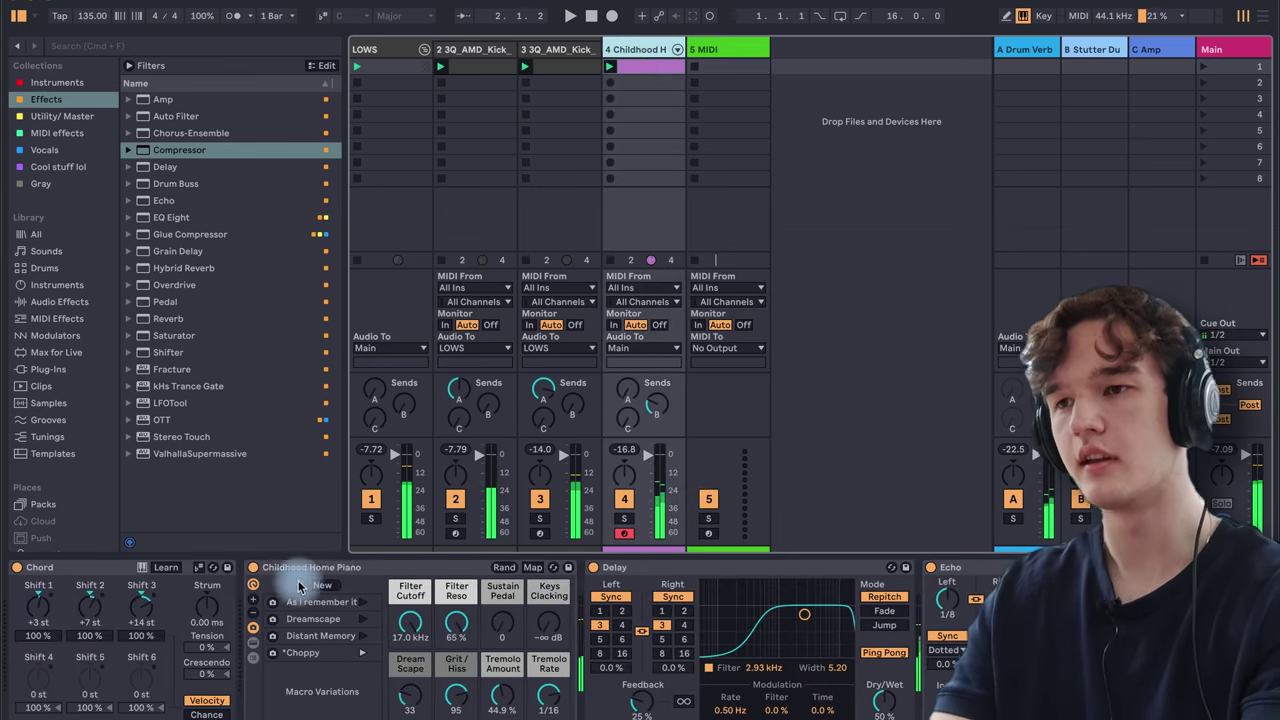
{"action": "left_click", "coordinate": [718, 53]}
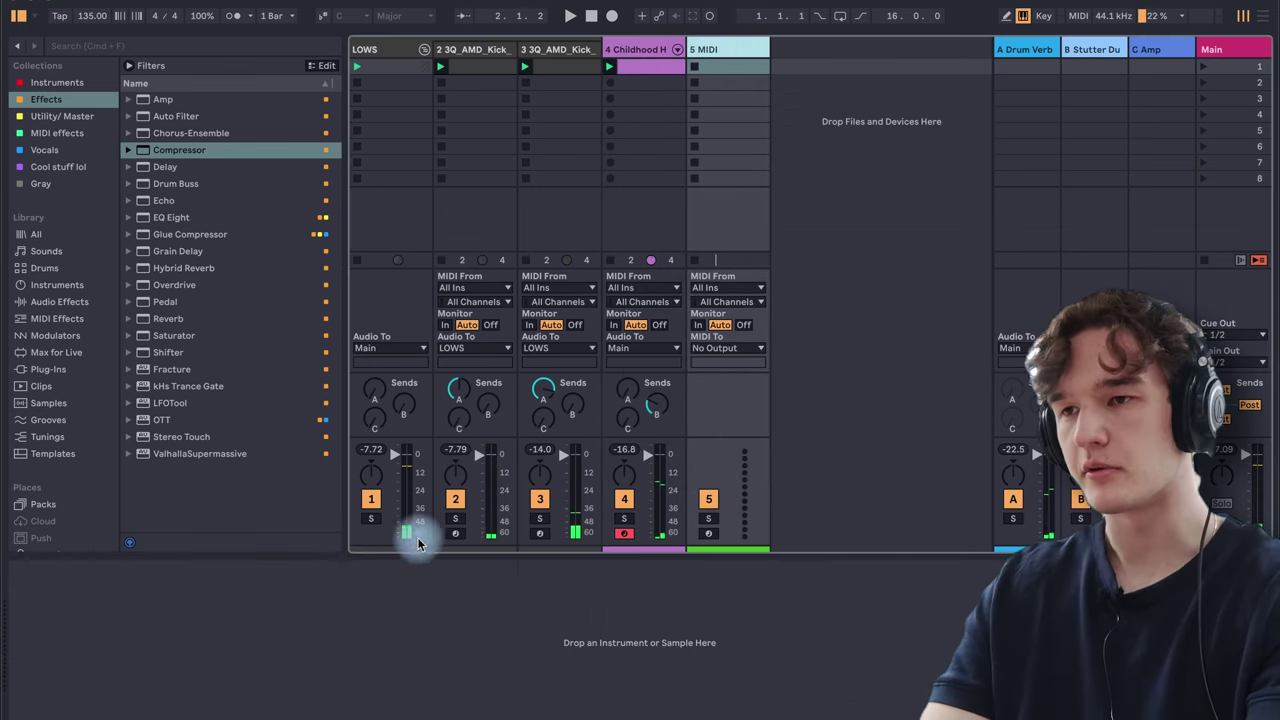
{"action": "key", "text": "super+v"}
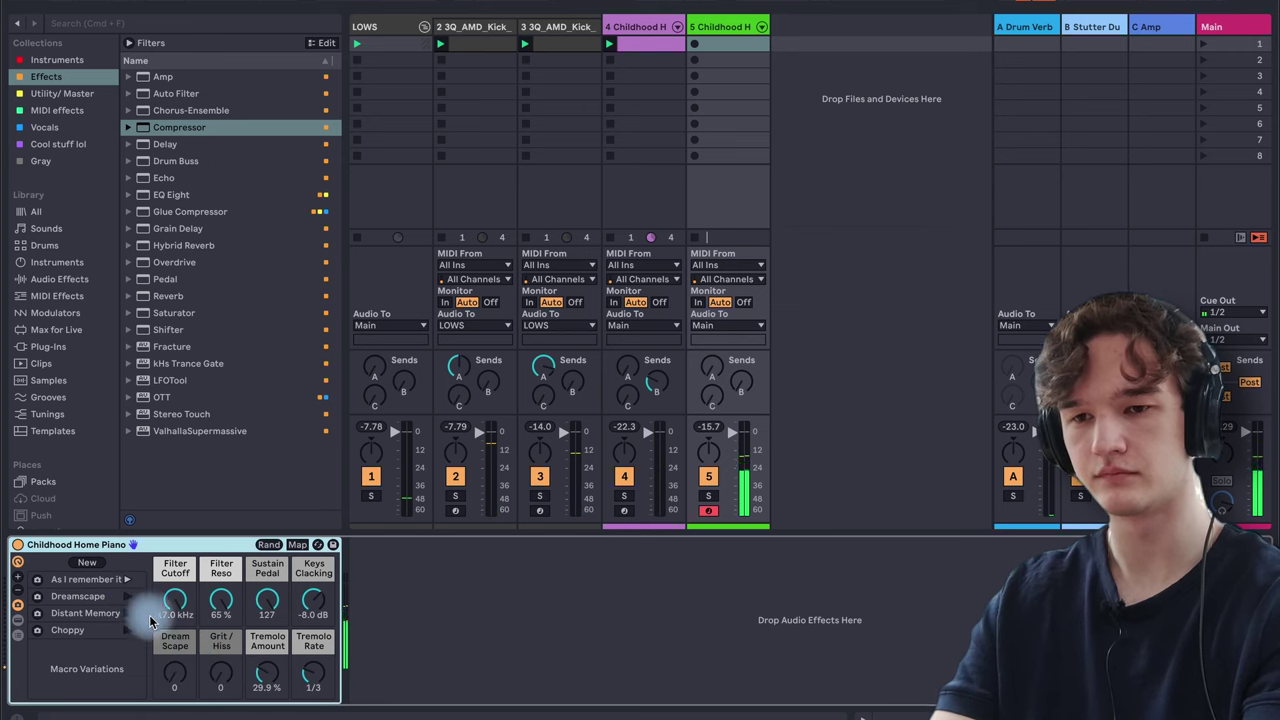
{"action": "left_click_drag", "start_coordinate": [316, 599], "coordinate": [316, 680]}
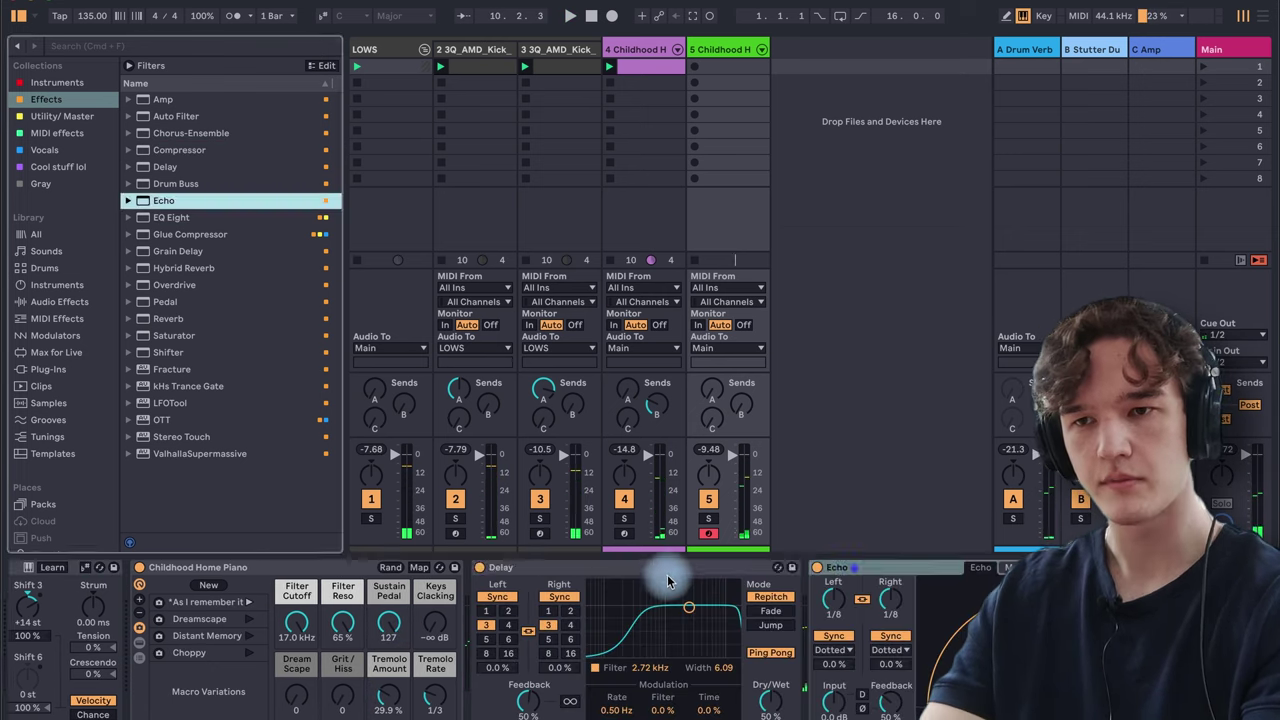
Remove the Delay from the second piano track and set the unlinked right time of its Echo to 1/16
{"action": "left_click", "coordinate": [669, 573]}
{"action": "key", "text": "Delete"}
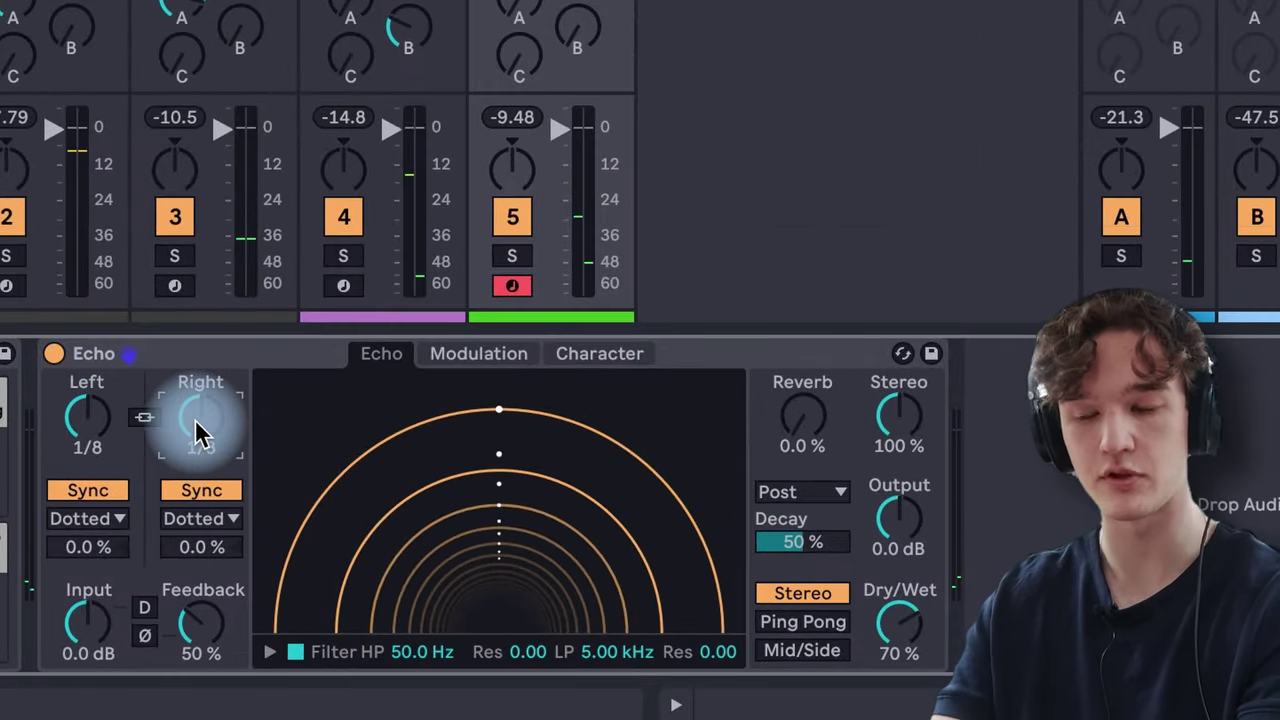
{"action": "left_click_drag", "start_coordinate": [198, 430], "coordinate": [200, 440]}
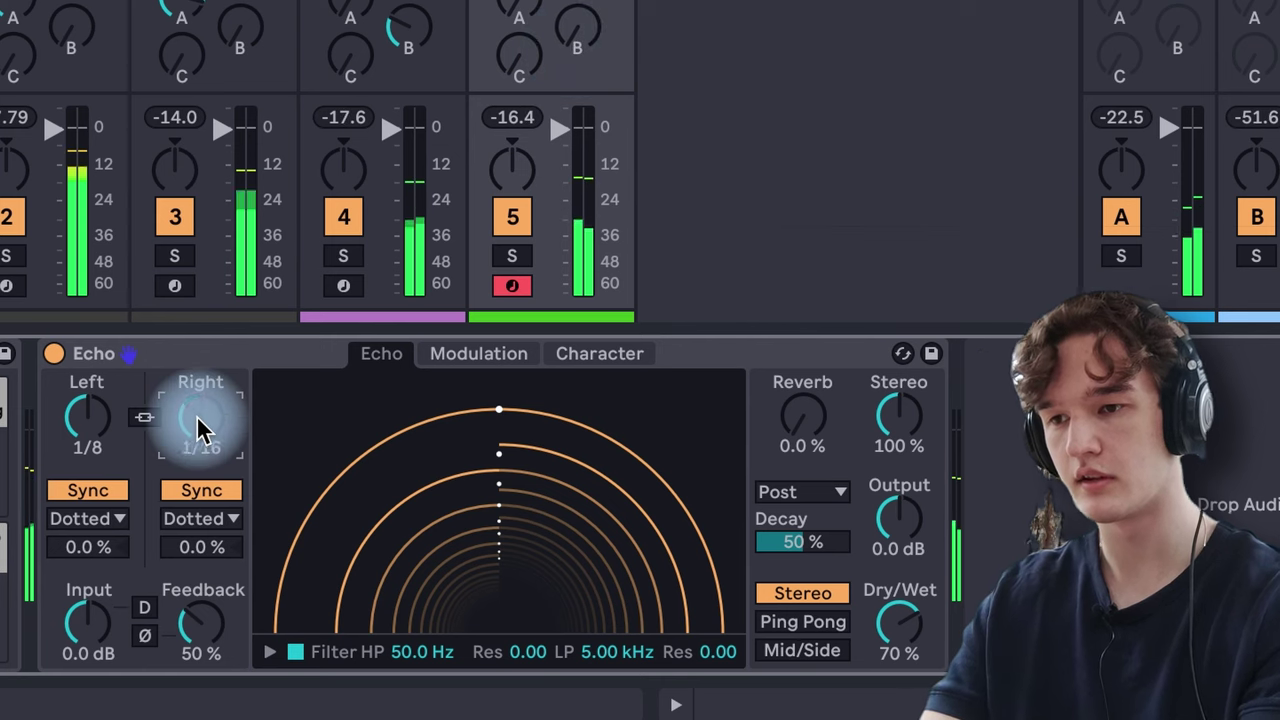
{"action": "left_click_drag", "start_coordinate": [200, 428], "coordinate": [200, 425]}
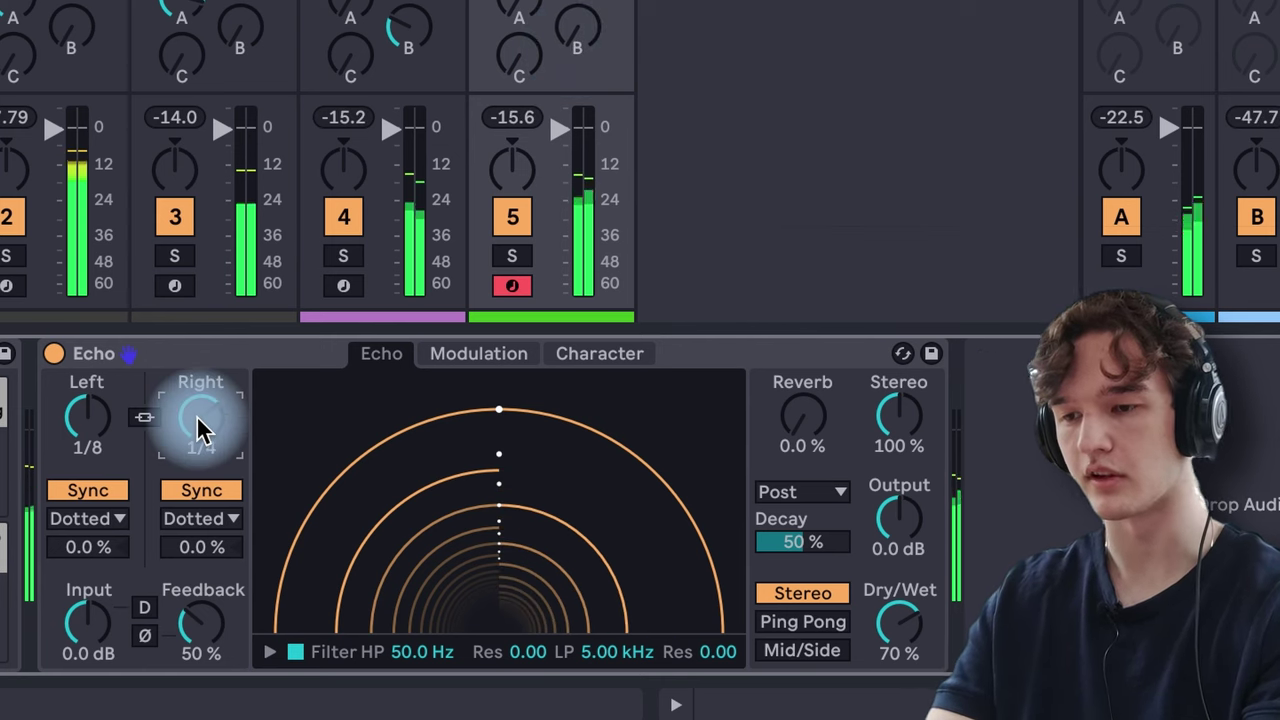
{"action": "left_click_drag", "start_coordinate": [194, 429], "coordinate": [197, 432]}
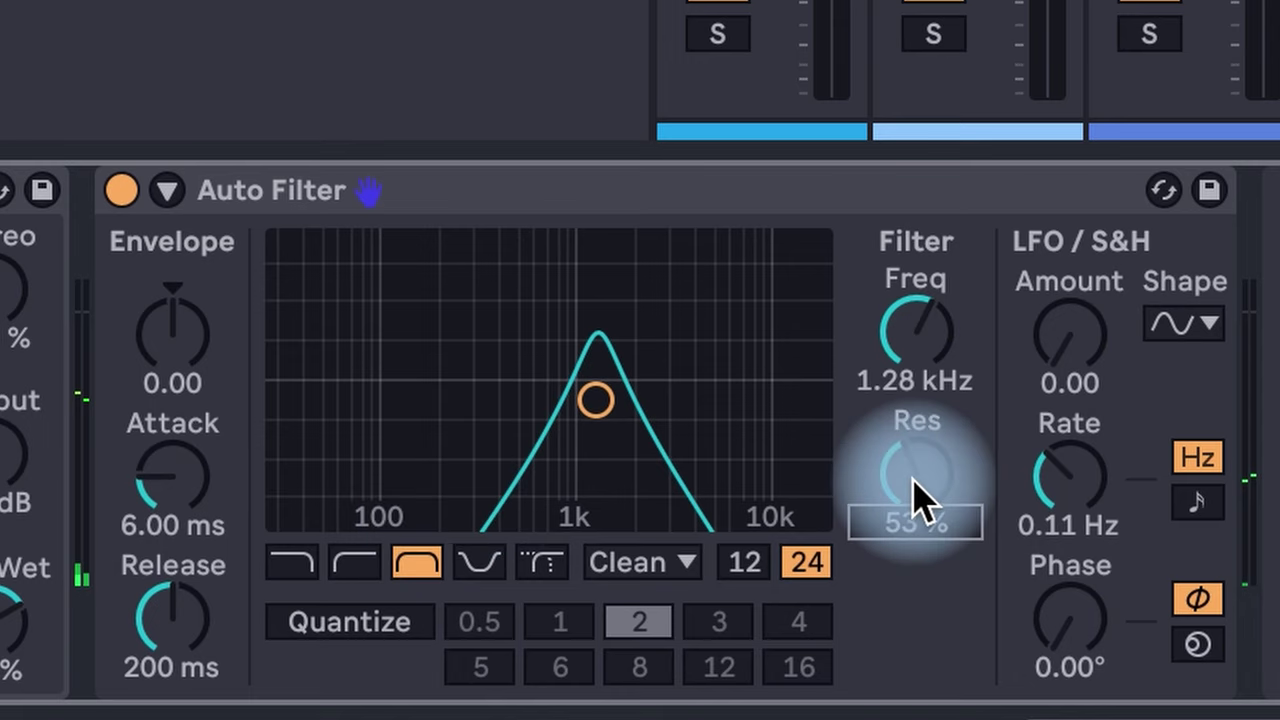
Set the Auto Filter's LFO amount to 13.8 with a tempo-synced rate of 3/8, and move the filter before the Echo
{"action": "left_click", "coordinate": [1070, 332]}
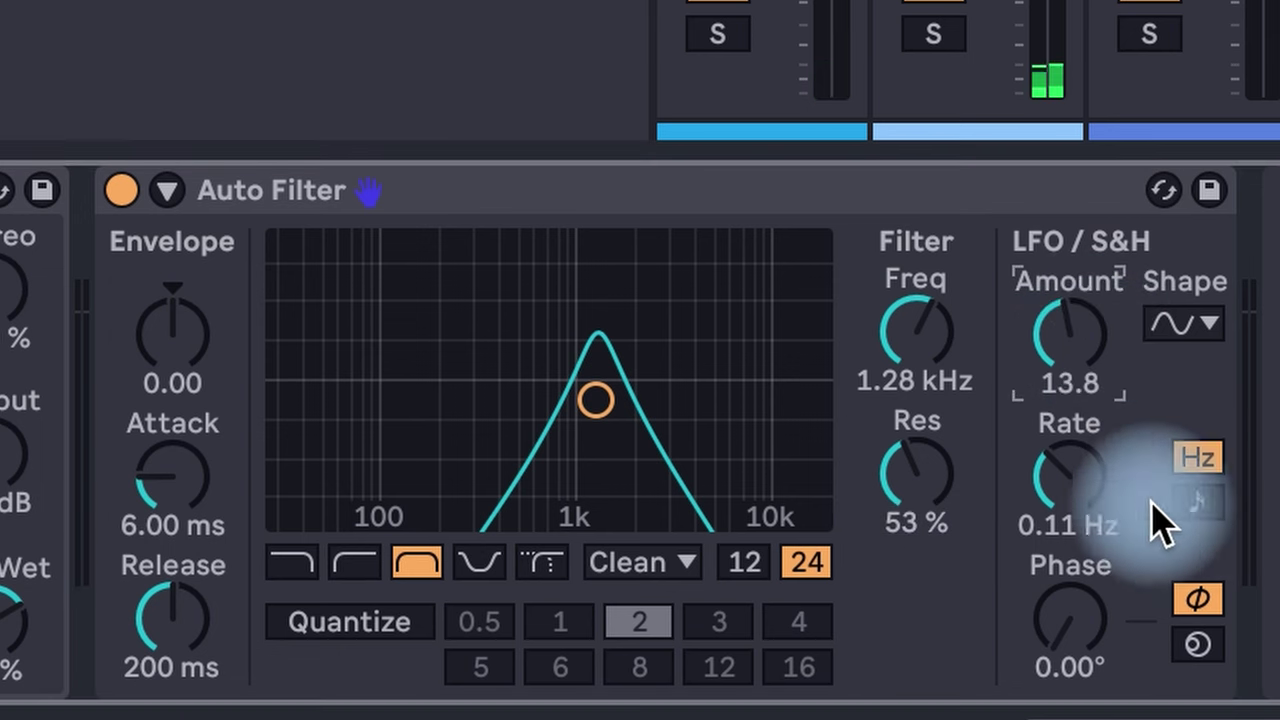
{"action": "left_click", "coordinate": [1198, 506]}
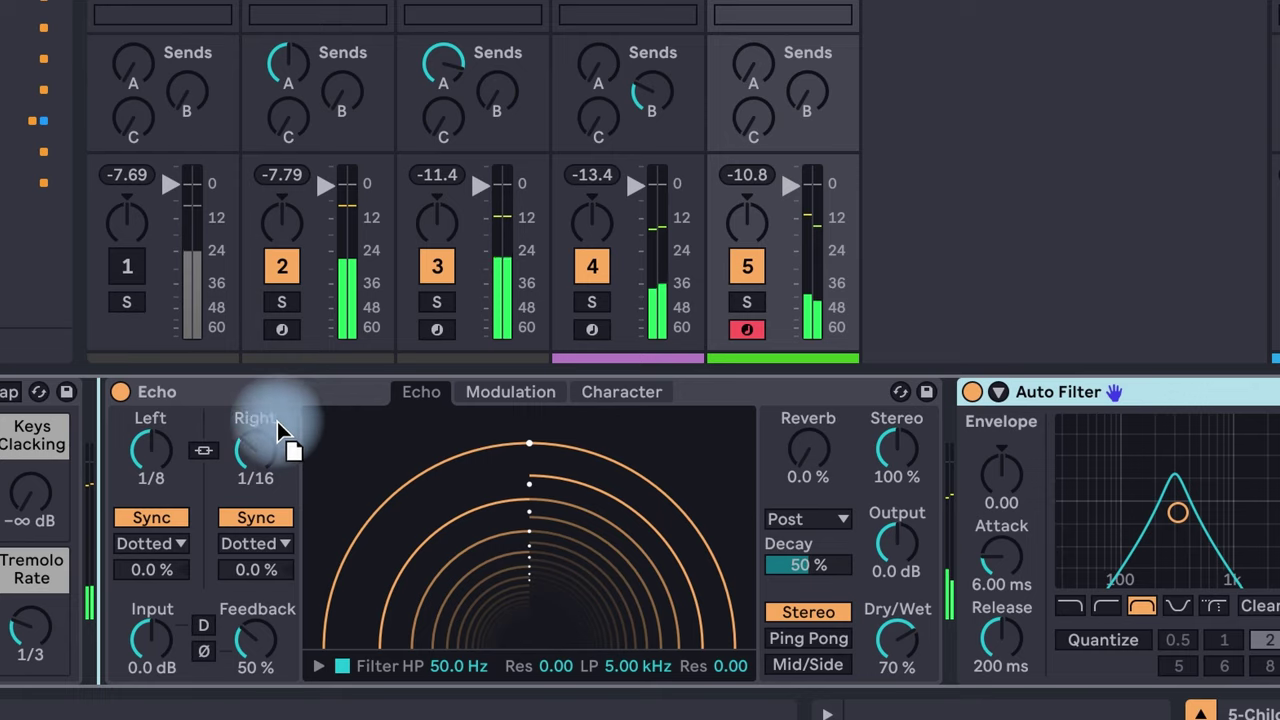
{"action": "left_click_drag", "start_coordinate": [278, 424], "coordinate": [279, 419]}
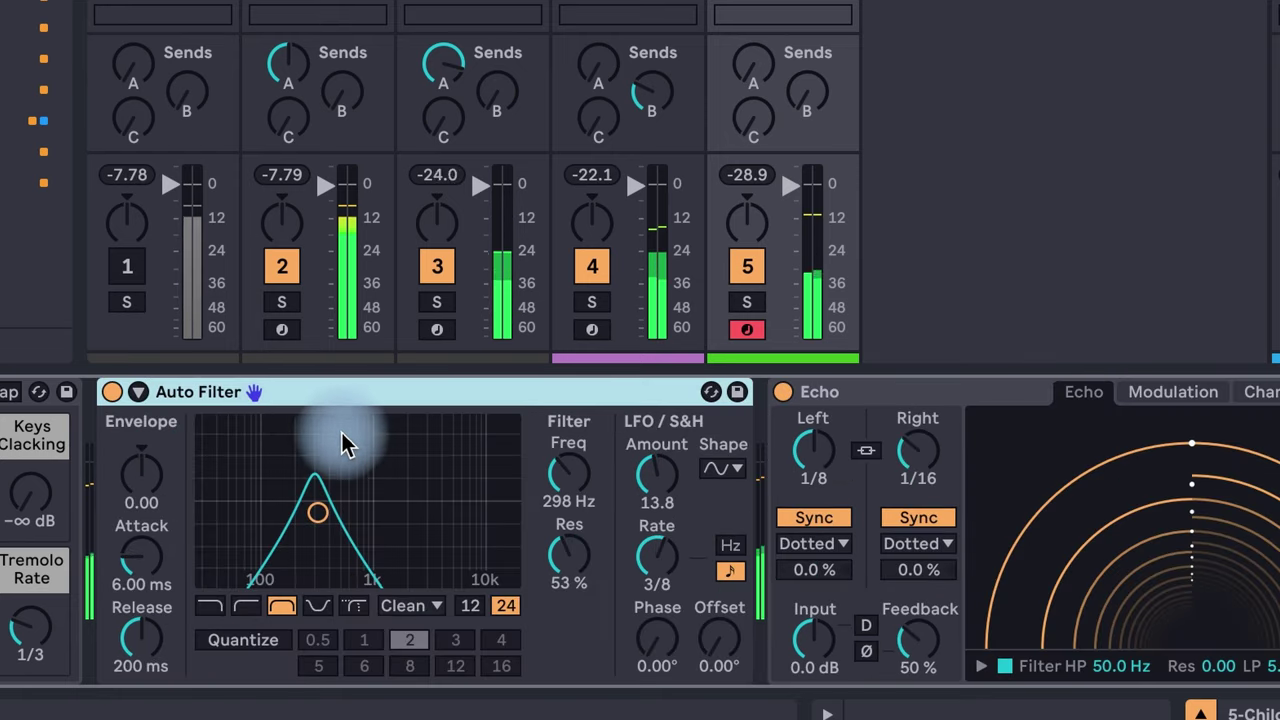
Set the Auto Filter's frequency to 403 Hz, its resonance to 40 % and its slope to 12 dB
{"action": "left_click_drag", "start_coordinate": [566, 472], "coordinate": [566, 455]}
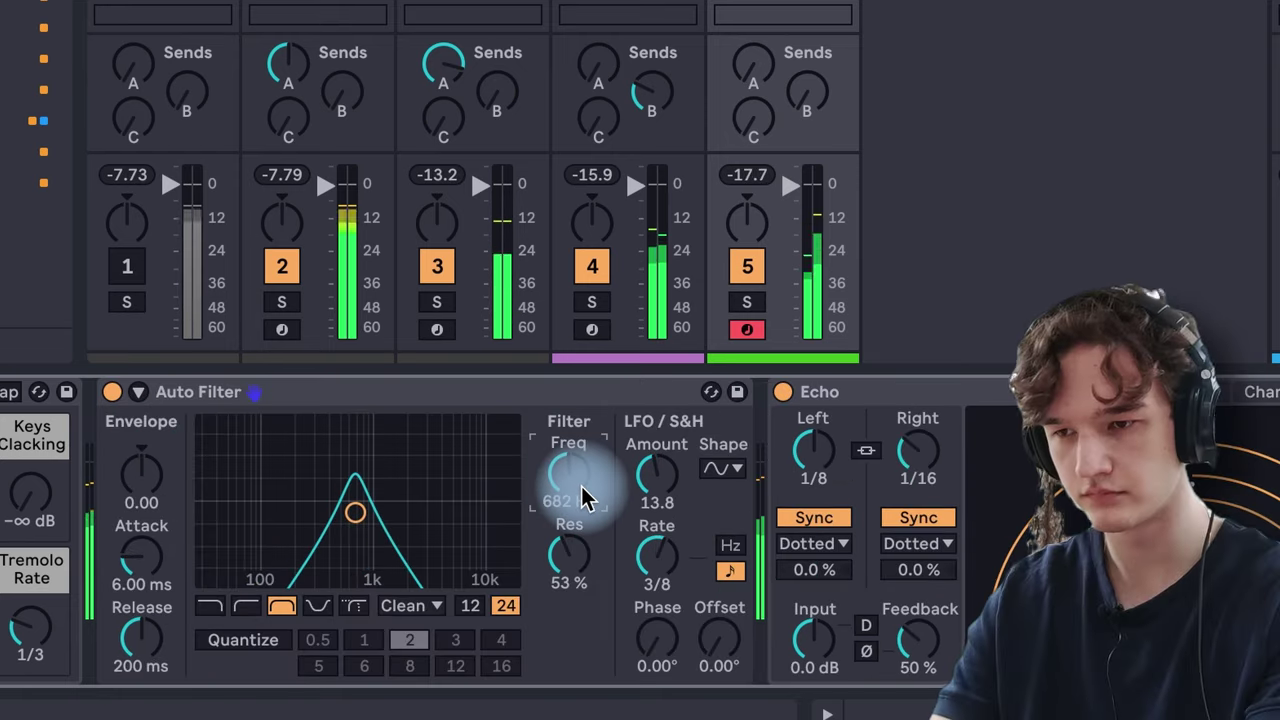
{"action": "left_click_drag", "start_coordinate": [569, 556], "coordinate": [571, 563]}
{"action": "mouse_move", "coordinate": [566, 472]}
{"action": "left_mouse_down"}
{"action": "mouse_move", "coordinate": [566, 450]}
{"action": "mouse_move", "coordinate": [586, 478]}
{"action": "mouse_move", "coordinate": [574, 496]}
{"action": "left_mouse_up"}
{"action": "left_click", "coordinate": [470, 605]}
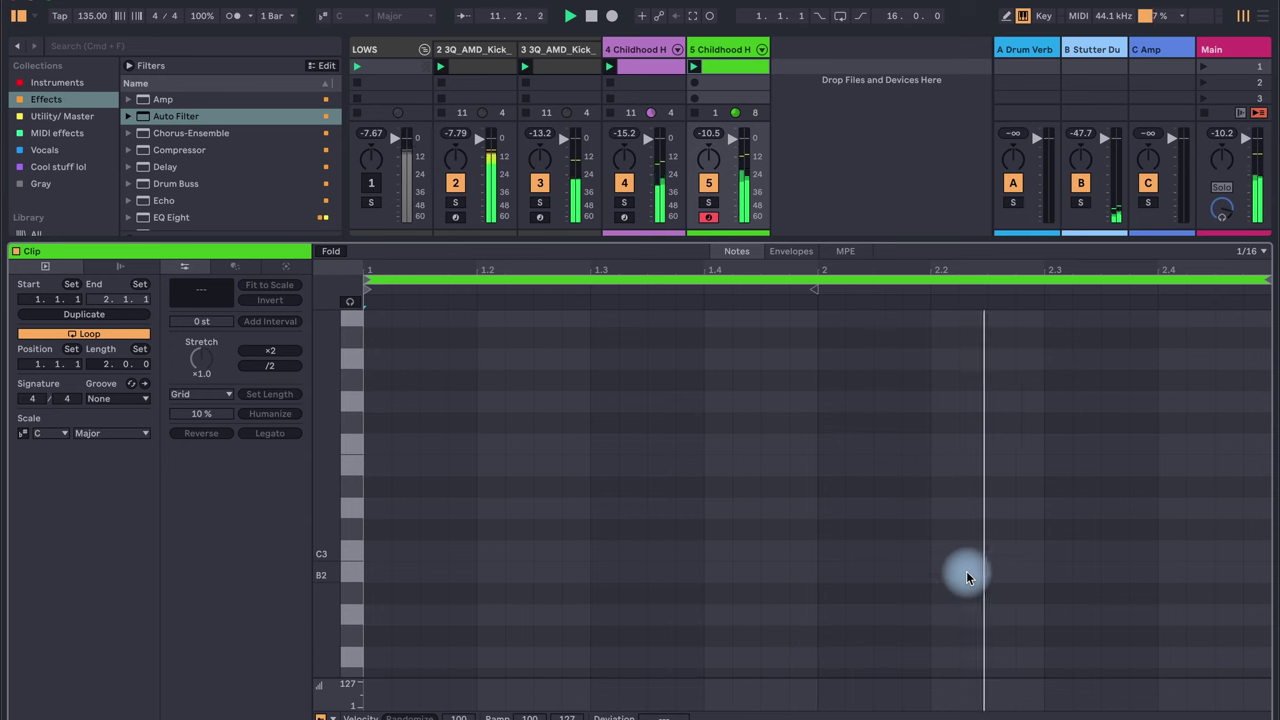
Enter a 1/16 C3 note at the start of bar 2 in the second piano track's clip
{"action": "scroll", "coordinate": [967, 577], "scroll_direction": "up", "scroll_amount": 4}
{"action": "scroll", "coordinate": [967, 577], "scroll_direction": "down", "scroll_amount": 5}
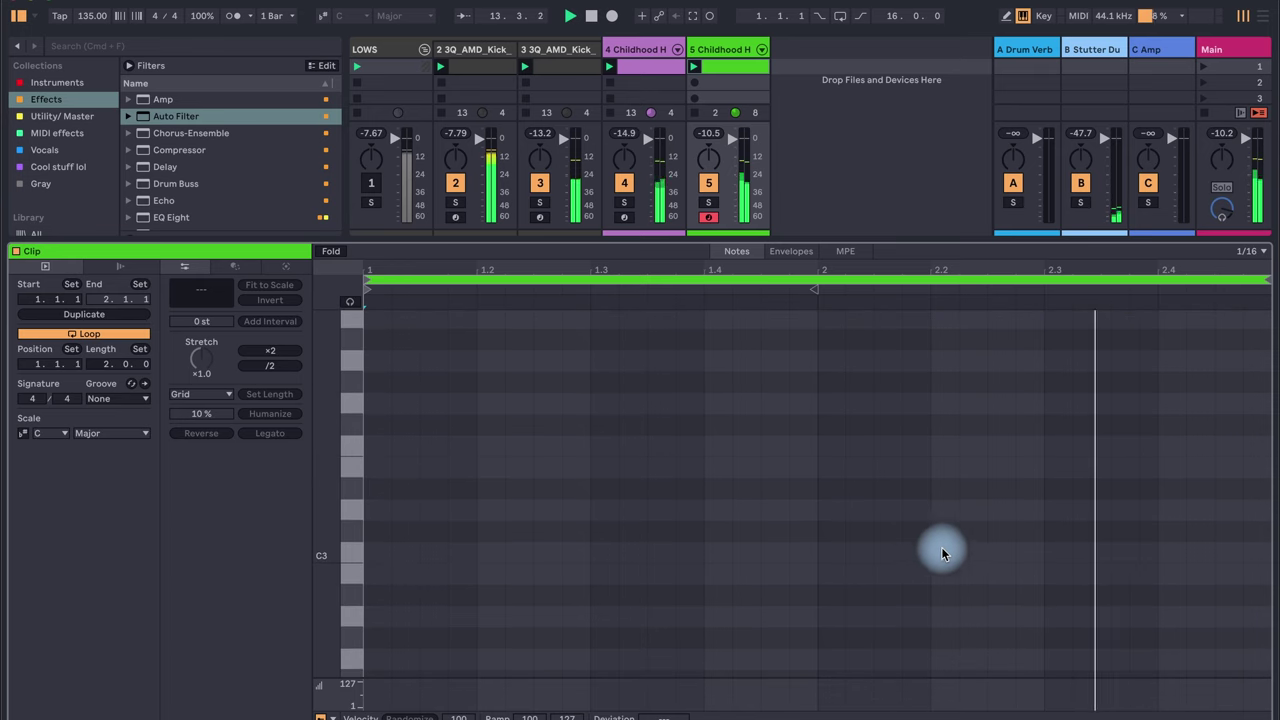
{"action": "double_click", "coordinate": [843, 556]}
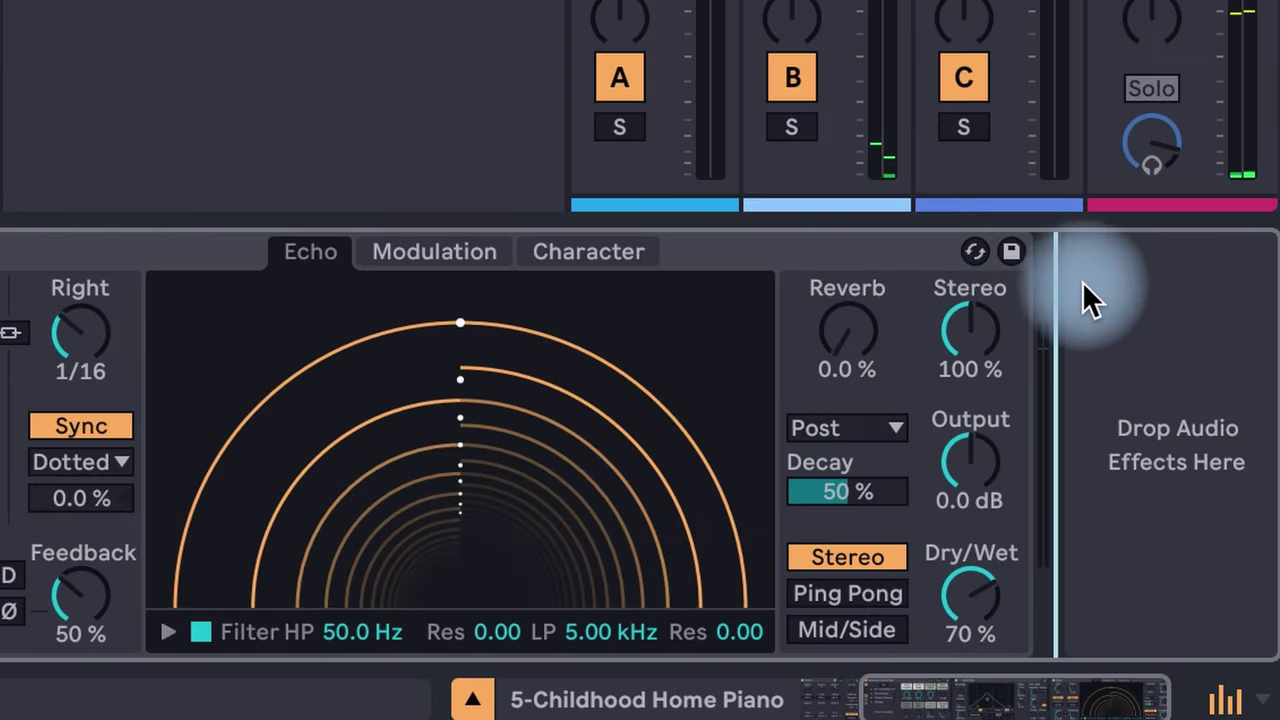
Paste the kick-sidechained Compressor after the Echo on the second piano track and play the set
{"action": "key", "text": "super+v"}
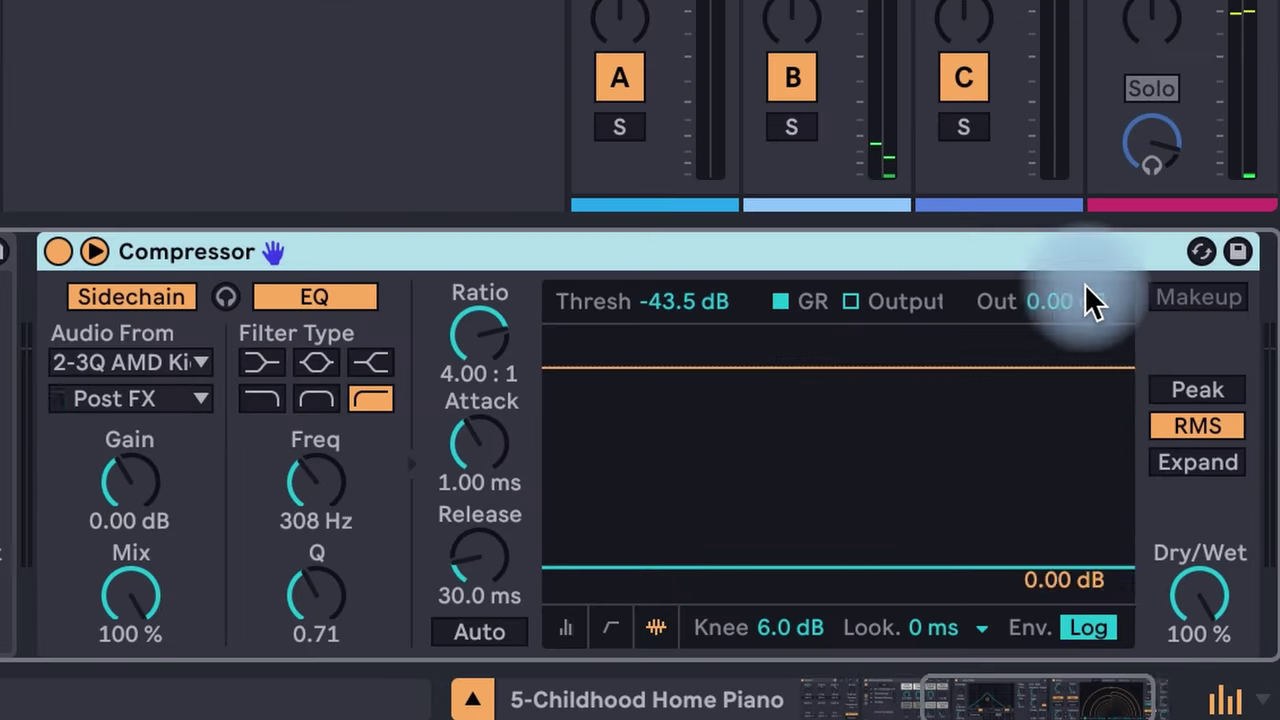
{"action": "key", "text": "space"}
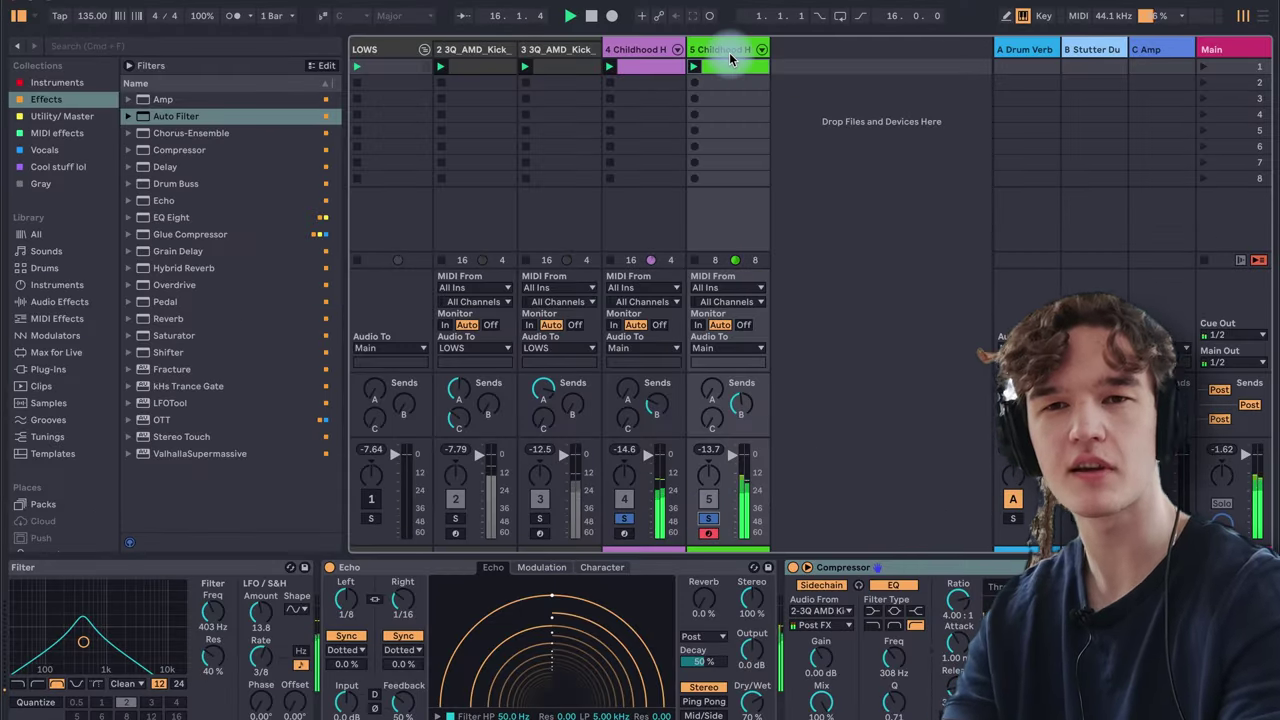
Group the two Childhood Home Piano tracks and colour the group and its tracks lime green
{"action": "right_click", "coordinate": [737, 50]}
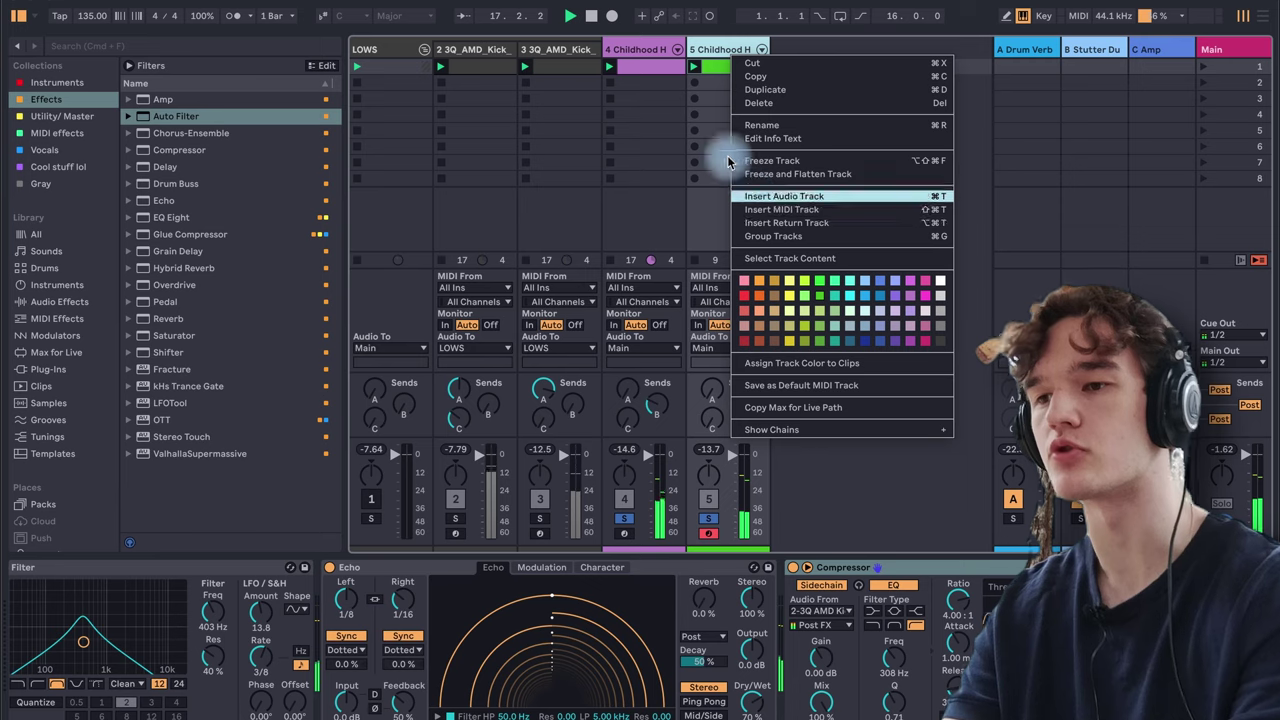
{"action": "left_click", "coordinate": [663, 43]}
{"action": "key", "text": "space"}
{"action": "left_click", "coordinate": [646, 48], "text": "shift"}
{"action": "key", "text": "super+g"}
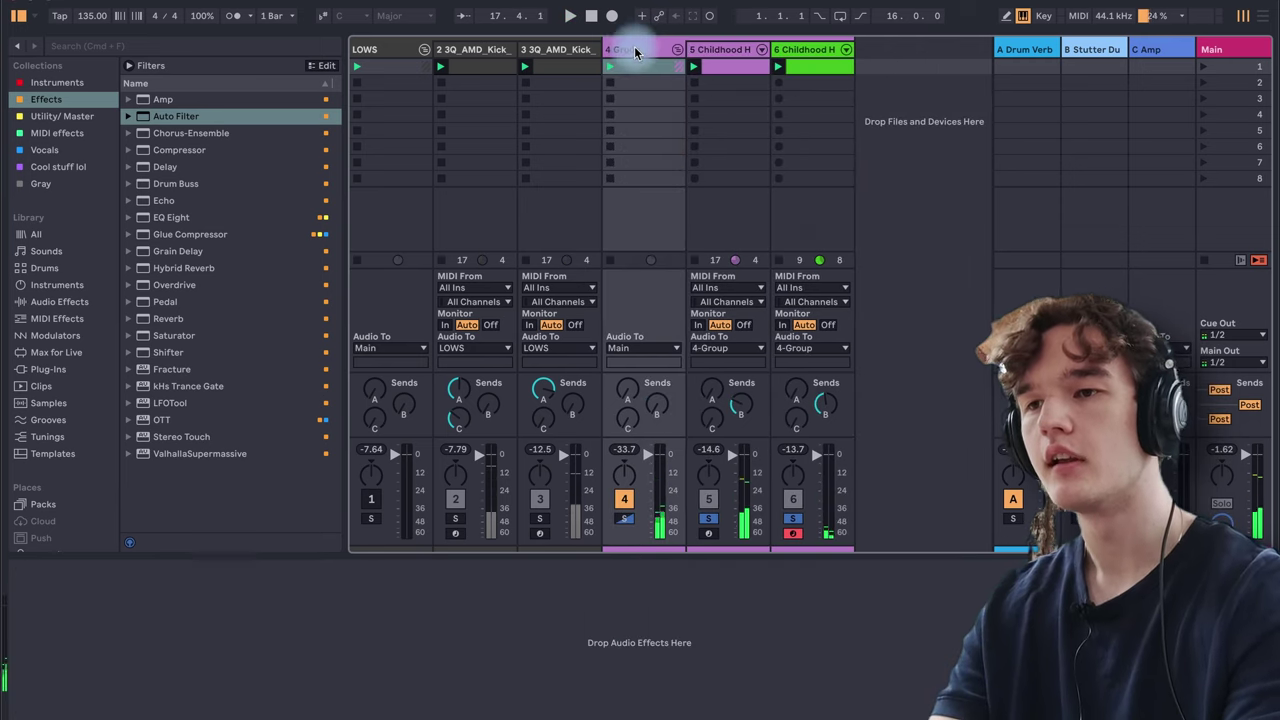
{"action": "right_click", "coordinate": [634, 47]}
{"action": "left_click", "coordinate": [722, 251]}
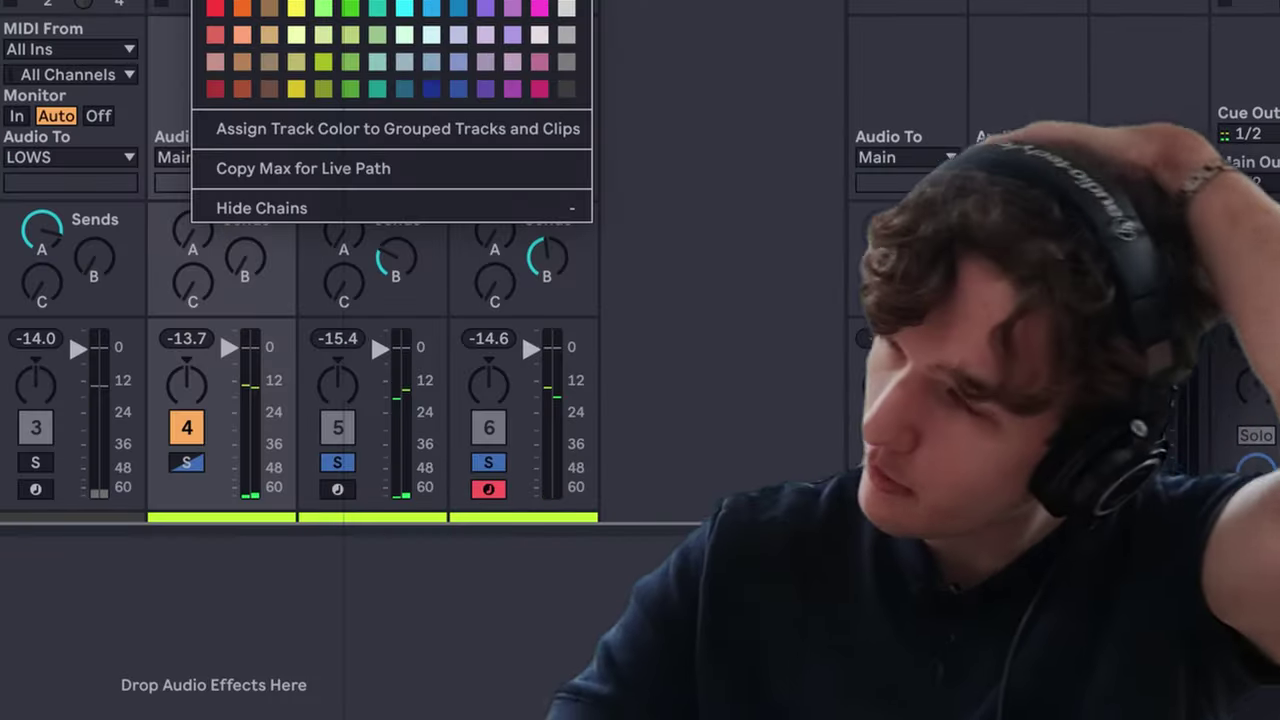
Insert a new MIDI track and colour it white
{"action": "key", "text": "super+shift+t"}
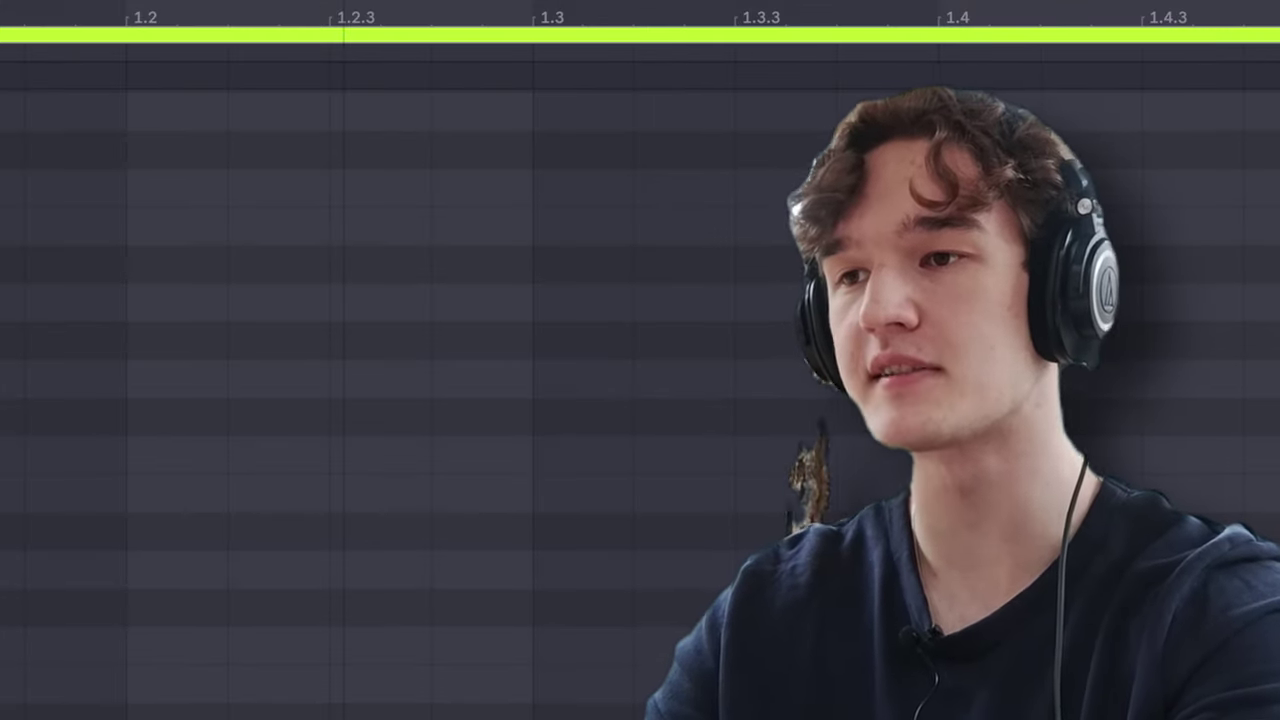
{"action": "right_click", "coordinate": [664, 2]}
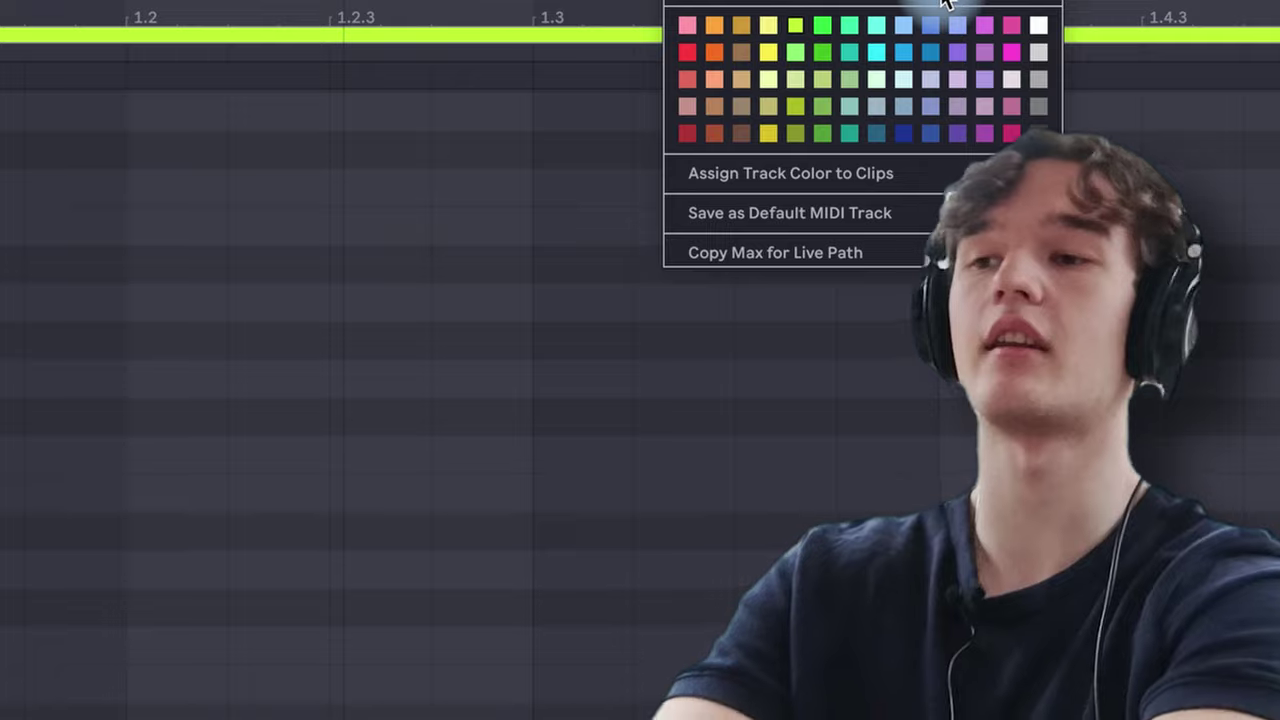
{"action": "left_click", "coordinate": [1037, 27]}
{"action": "right_click", "coordinate": [687, 2]}
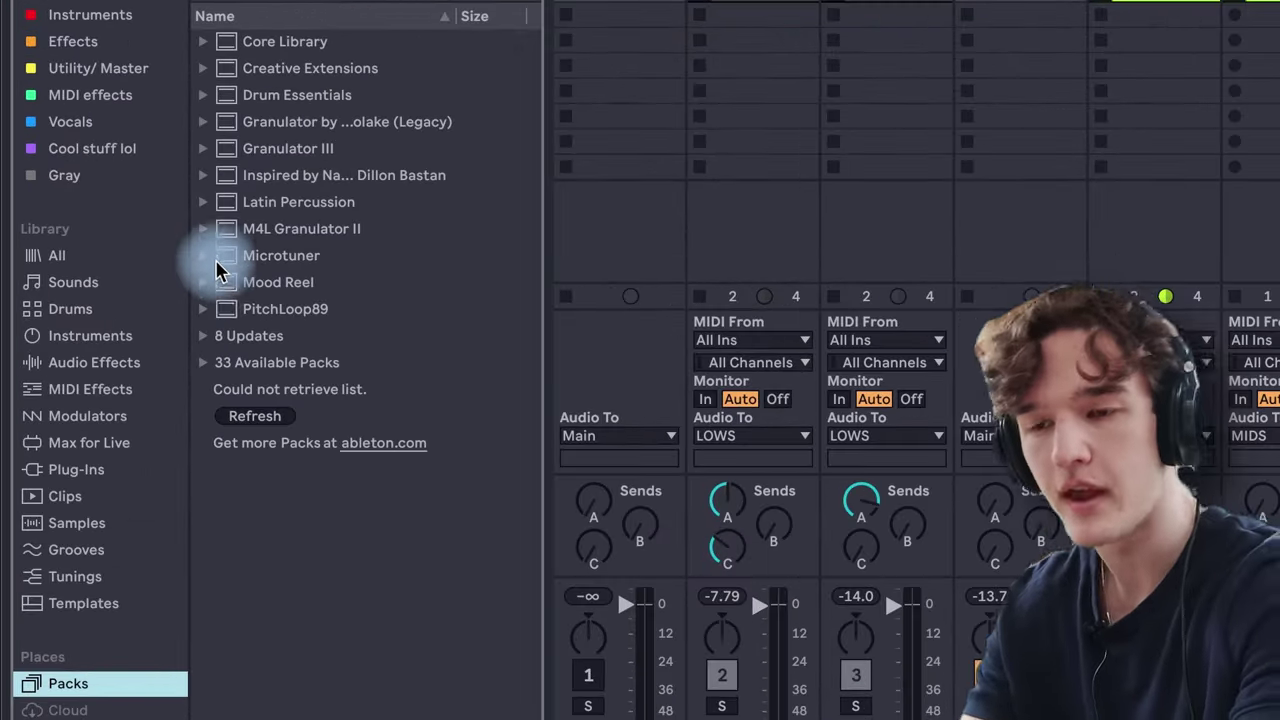
Browse the Mood Reel pack's Atmospheres & Textures samples and audition Ether Noise 02 and Ether Noise 03
{"action": "left_click", "coordinate": [128, 251]}
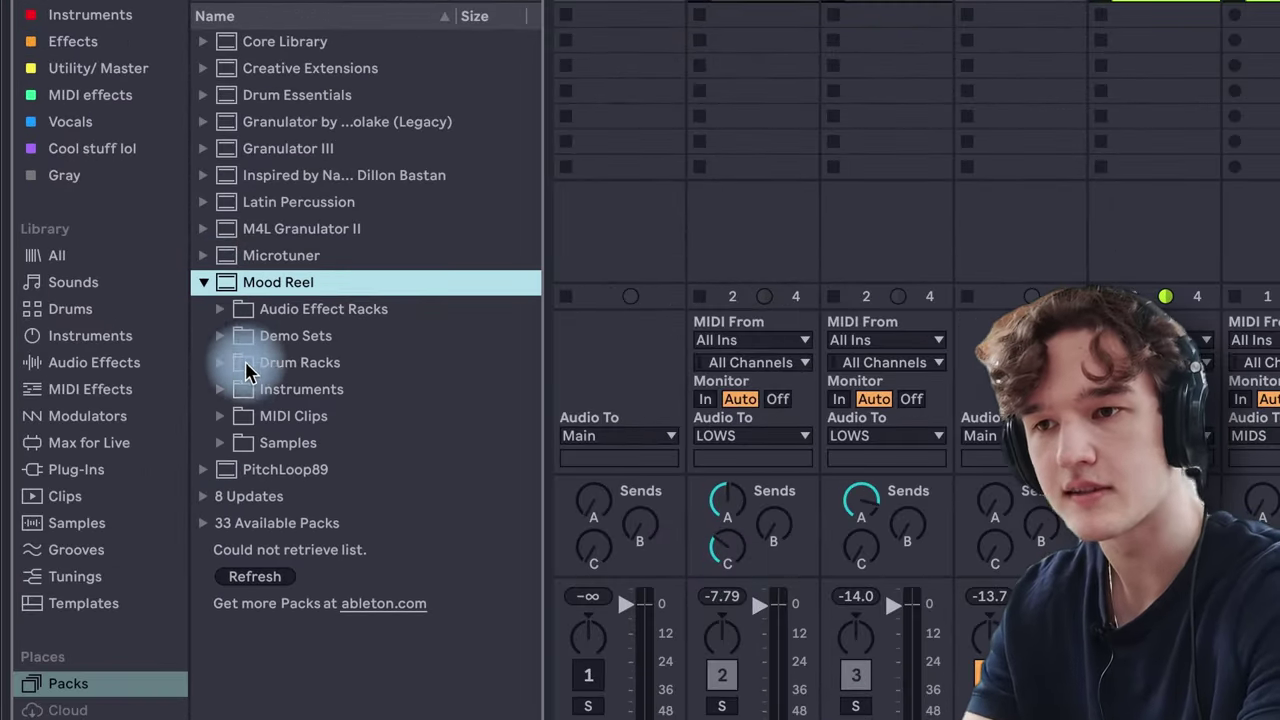
{"action": "left_click", "coordinate": [220, 445]}
{"action": "left_click", "coordinate": [237, 469]}
{"action": "left_click", "coordinate": [251, 103]}
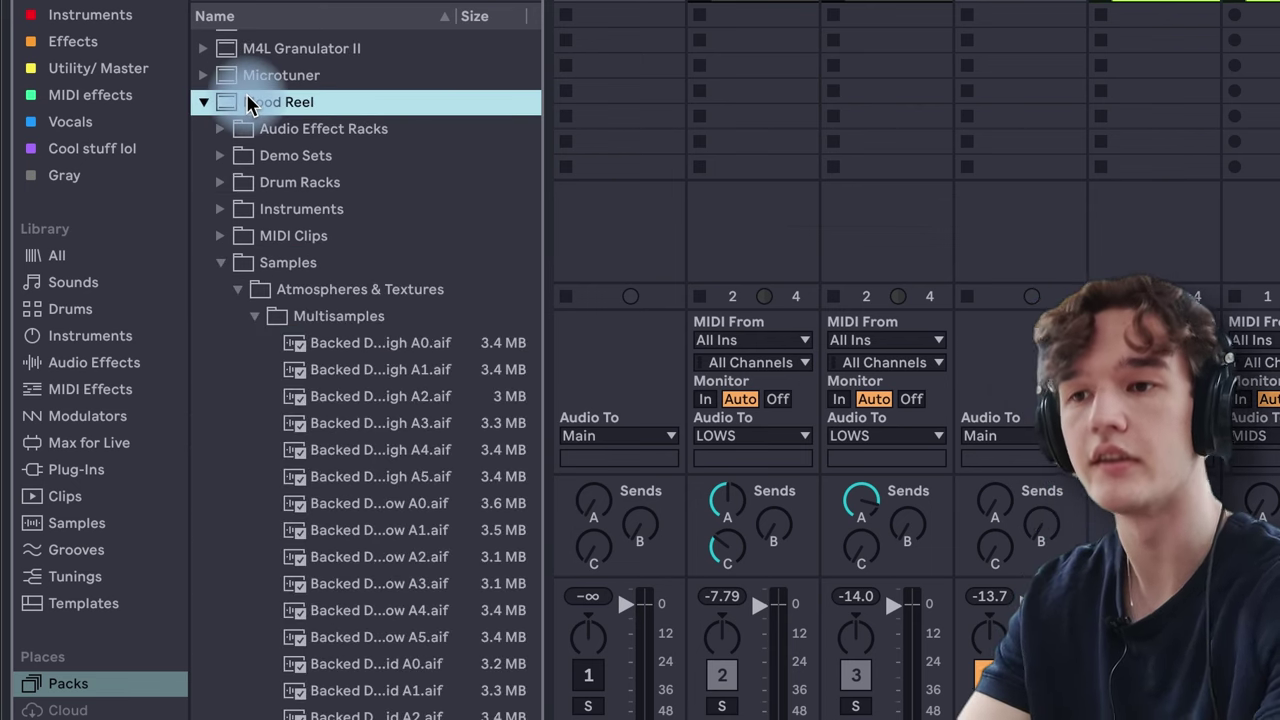
{"action": "scroll", "coordinate": [258, 333], "scroll_direction": "down", "scroll_amount": 3}
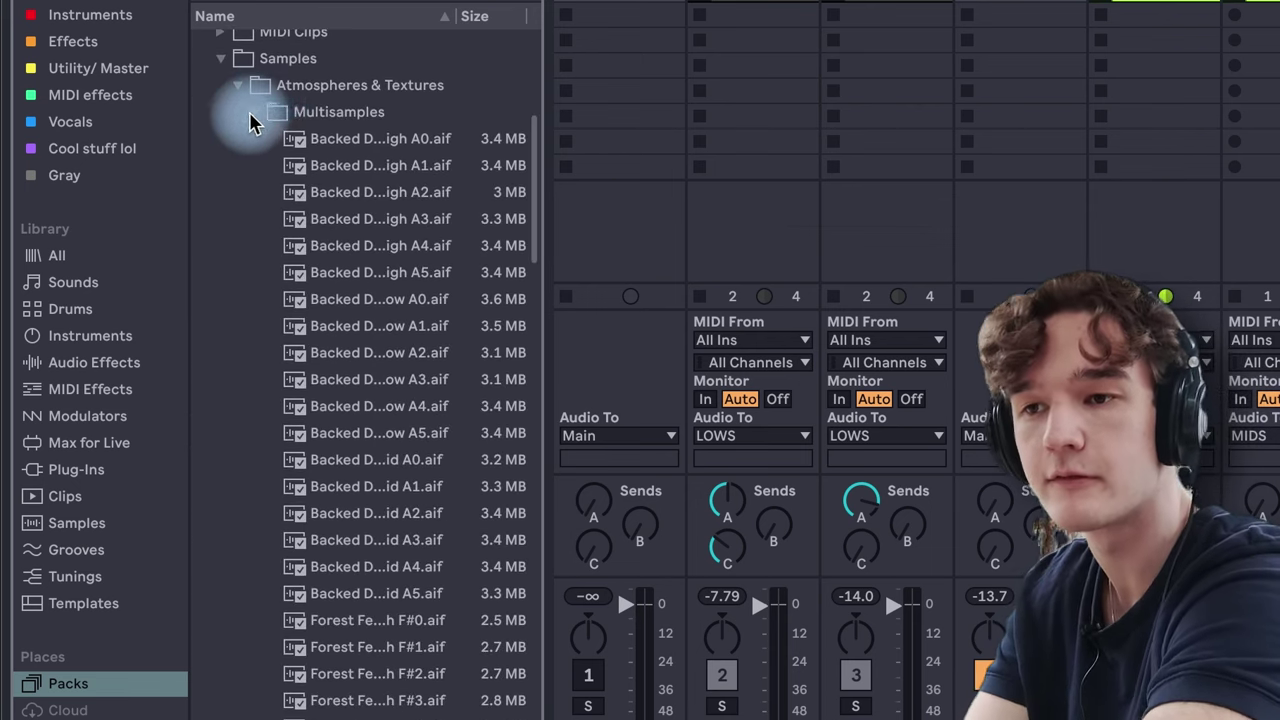
{"action": "left_click", "coordinate": [253, 112]}
{"action": "scroll", "coordinate": [375, 418], "scroll_direction": "down", "scroll_amount": 4}
{"action": "left_click", "coordinate": [378, 279]}
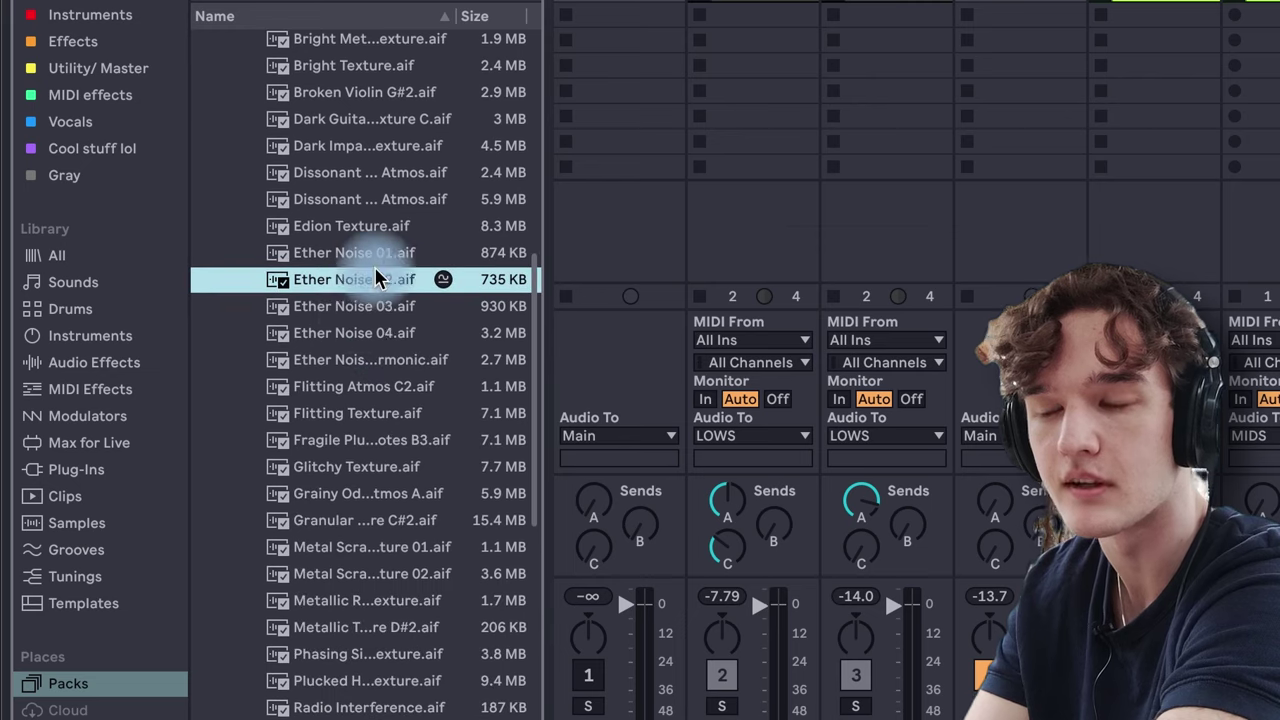
{"action": "left_click", "coordinate": [362, 310]}
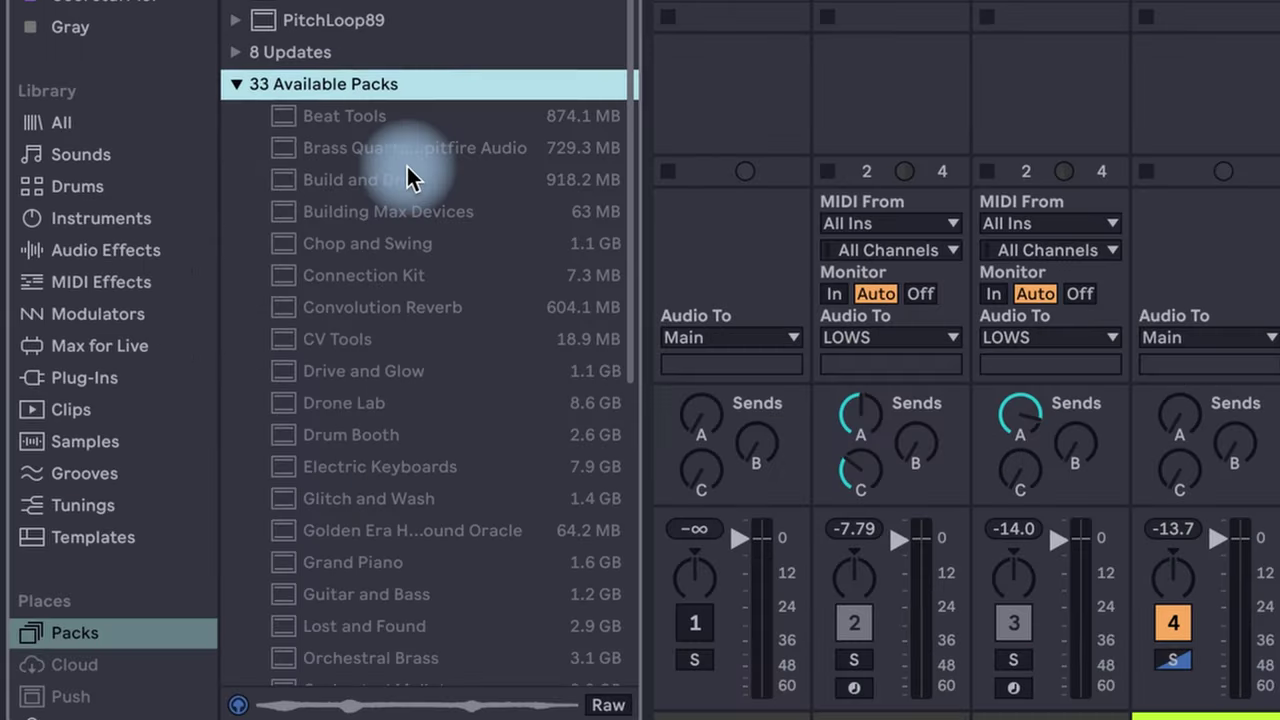
Search the library for the Drum Rack device and add it to the new MIDI track
{"action": "scroll", "coordinate": [406, 168], "scroll_direction": "down", "scroll_amount": 8}
{"action": "scroll", "coordinate": [537, 280], "scroll_direction": "up", "scroll_amount": 10}
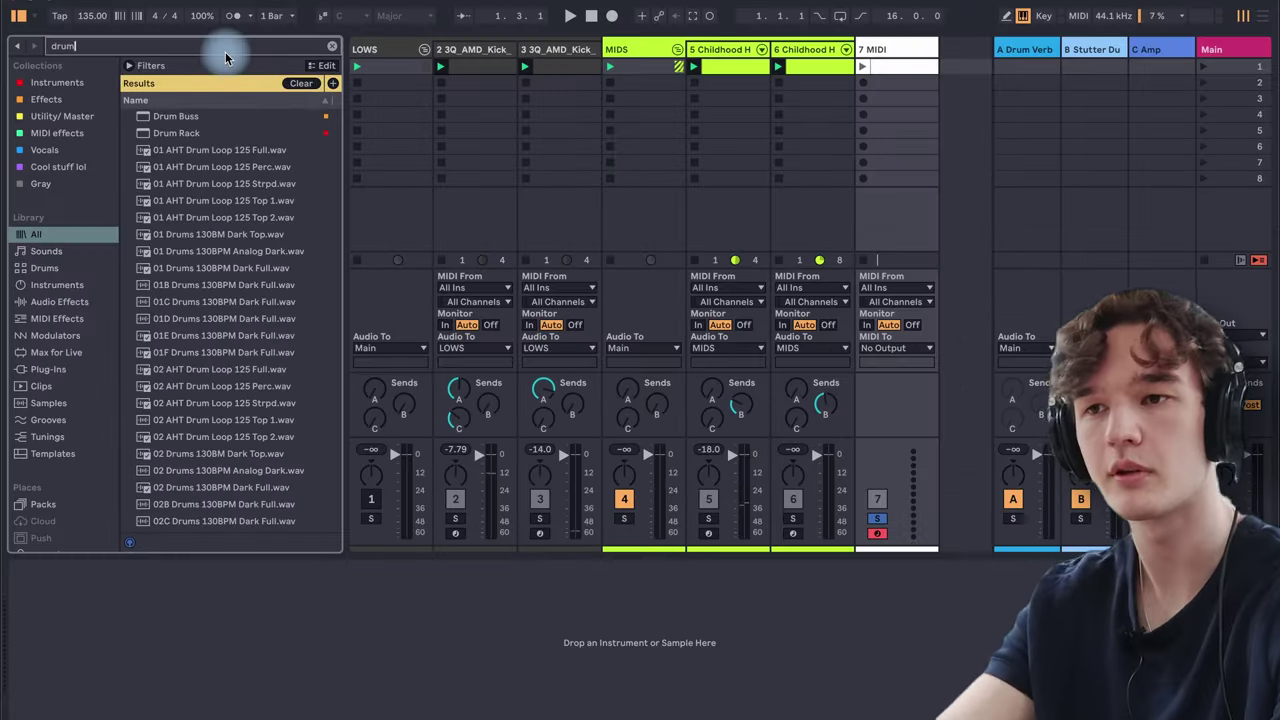
{"action": "type", "text": "rack"}
{"action": "double_click", "coordinate": [157, 117]}
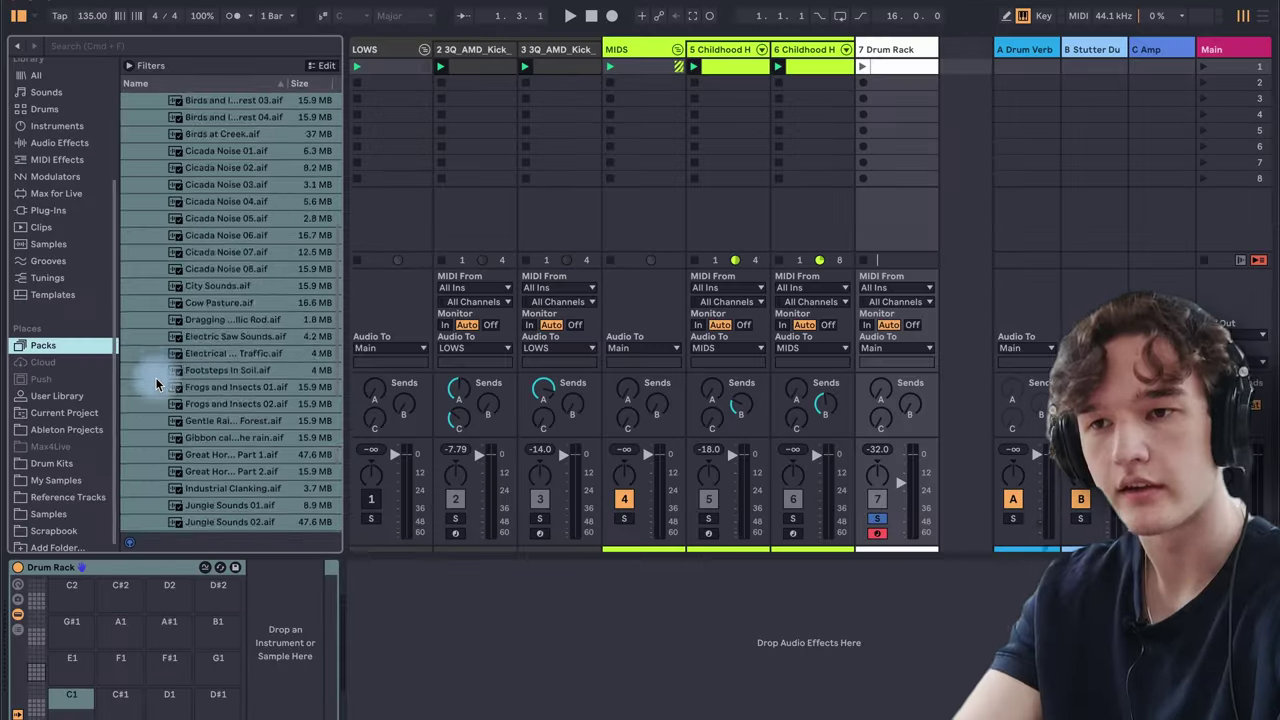
Browse the pack's ambience and percussion samples, auditioning Night Crickets 02, Cello Impact 28 and the prepared Hit 14 sample
{"action": "scroll", "coordinate": [157, 371], "scroll_direction": "down", "scroll_amount": 8}
{"action": "left_click", "coordinate": [209, 358]}
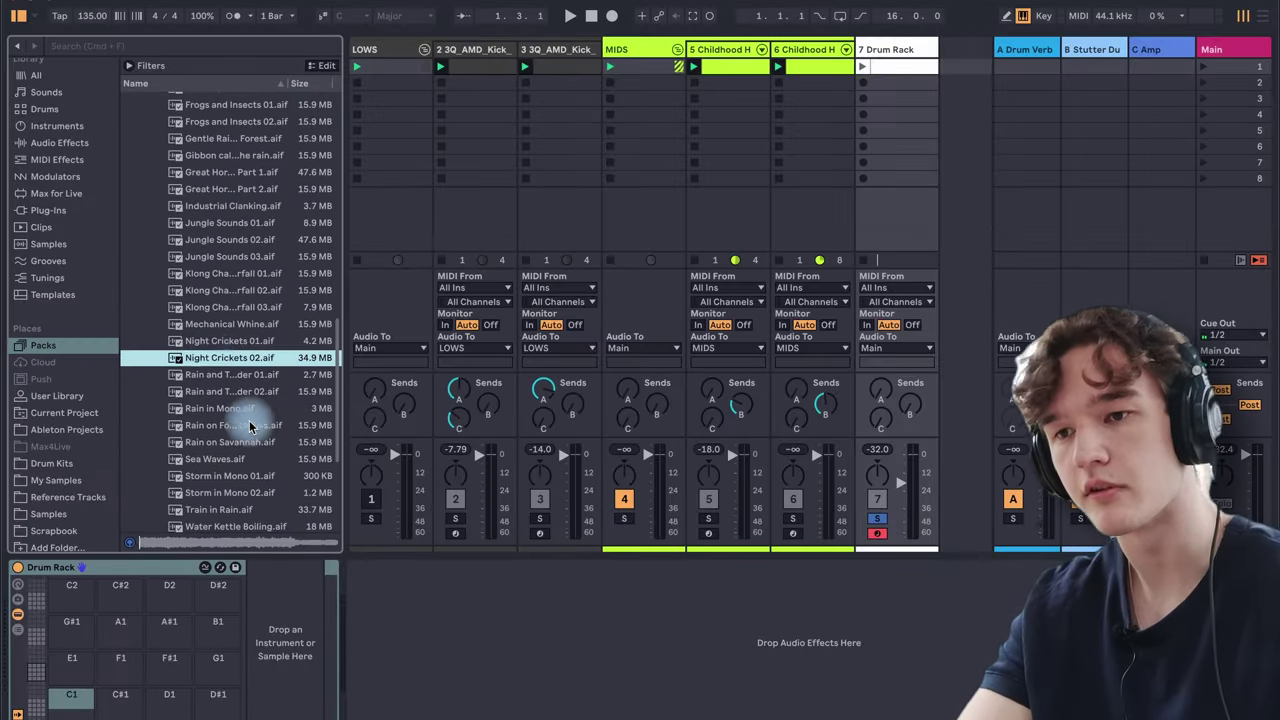
{"action": "scroll", "coordinate": [251, 423], "scroll_direction": "down", "scroll_amount": 3}
{"action": "left_click", "coordinate": [254, 411]}
{"action": "left_click", "coordinate": [166, 378]}
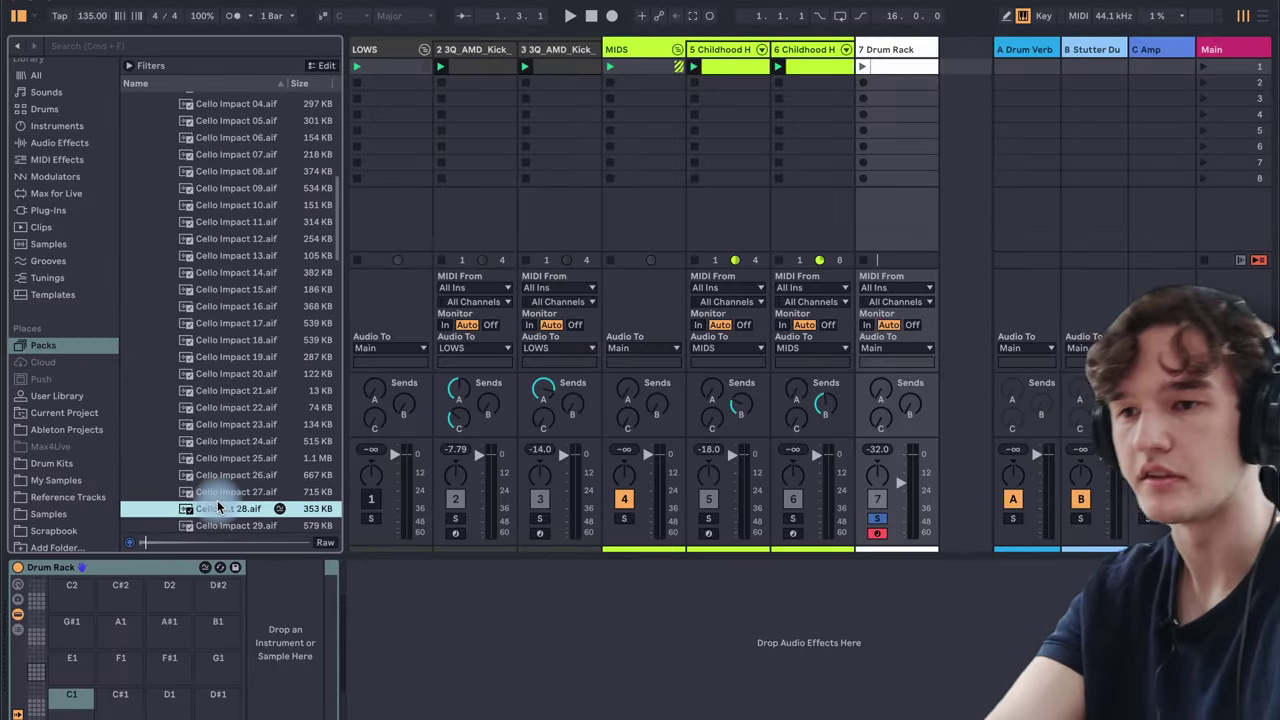
{"action": "scroll", "coordinate": [218, 507], "scroll_direction": "down", "scroll_amount": 10}
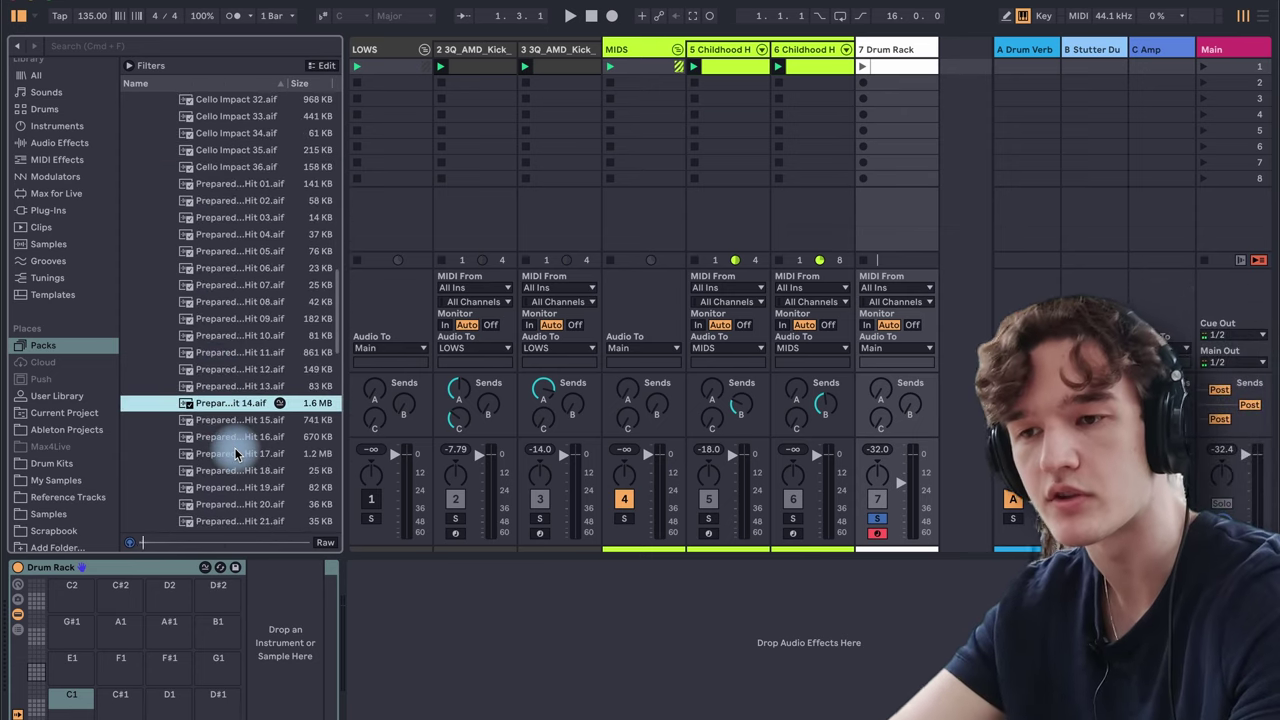
{"action": "scroll", "coordinate": [228, 443], "scroll_direction": "down", "scroll_amount": 15}
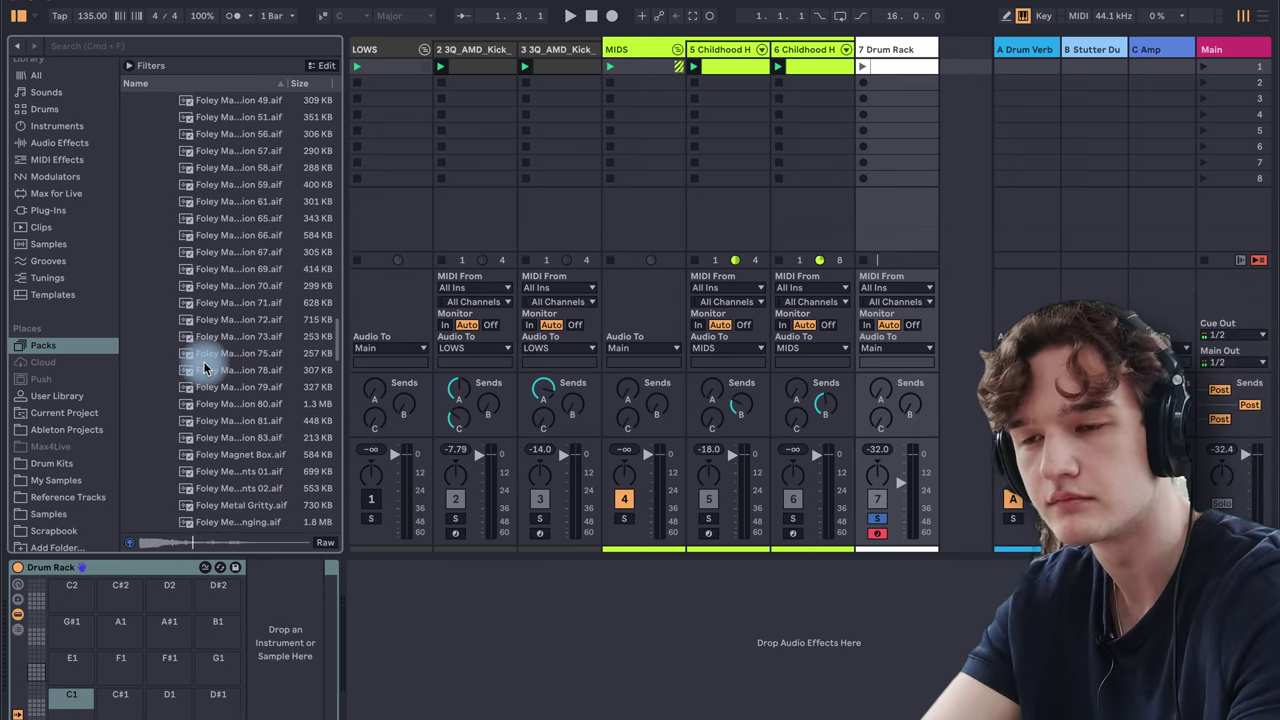
Select the range of Foley Machine and Foley Metal samples and load them across the Drum Rack pads starting at C1
{"action": "left_click", "coordinate": [205, 365], "text": "shift"}
{"action": "scroll", "coordinate": [219, 372], "scroll_direction": "up", "scroll_amount": 8}
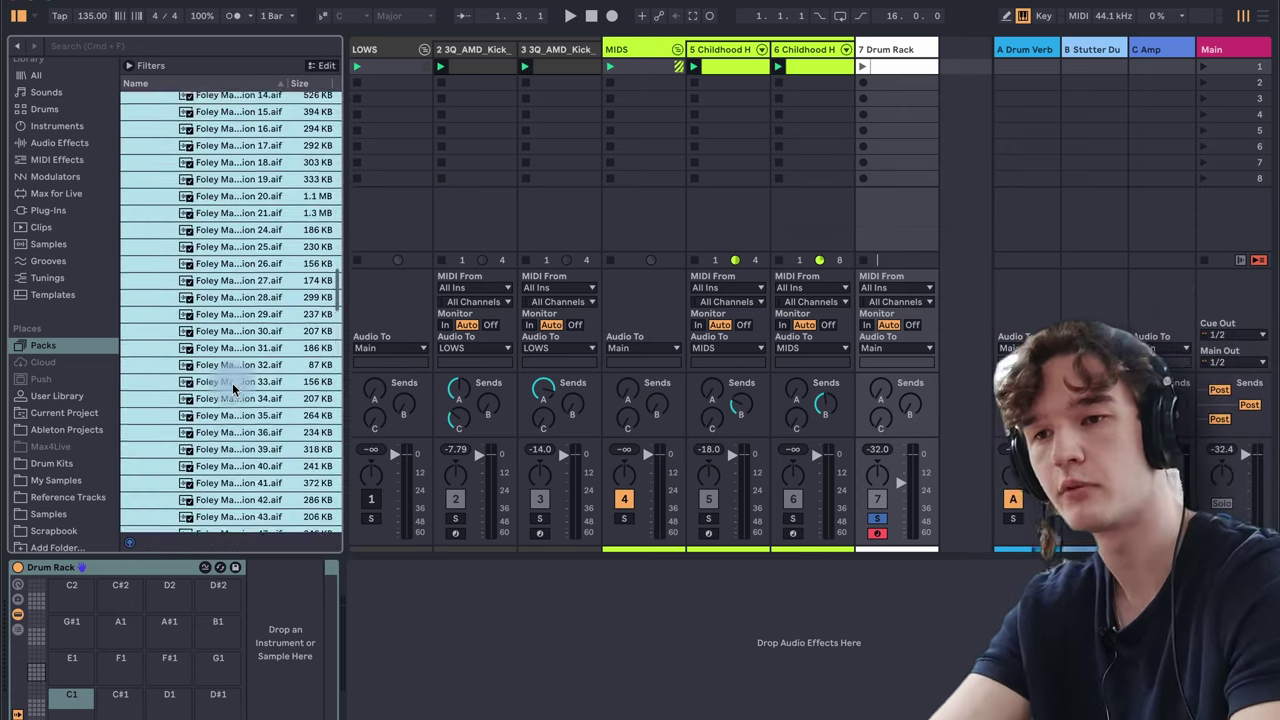
{"action": "scroll", "coordinate": [232, 383], "scroll_direction": "down", "scroll_amount": 10}
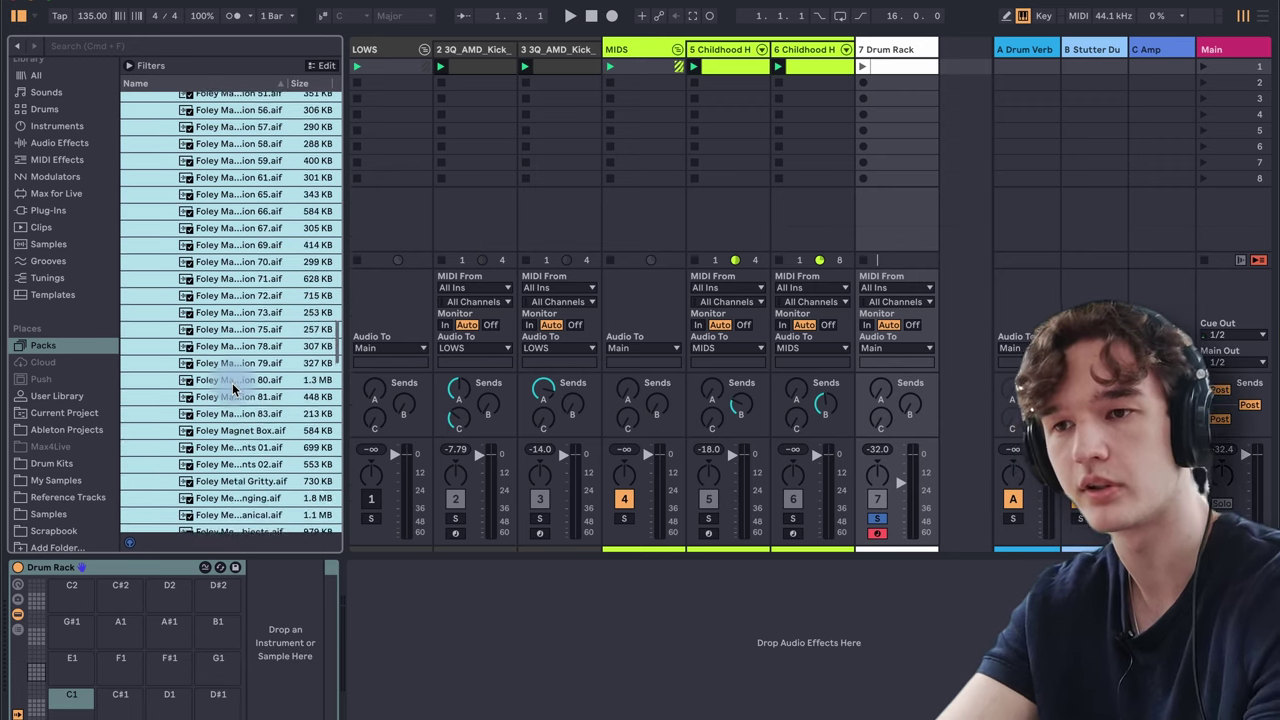
{"action": "left_click_drag", "start_coordinate": [219, 226], "coordinate": [85, 706]}
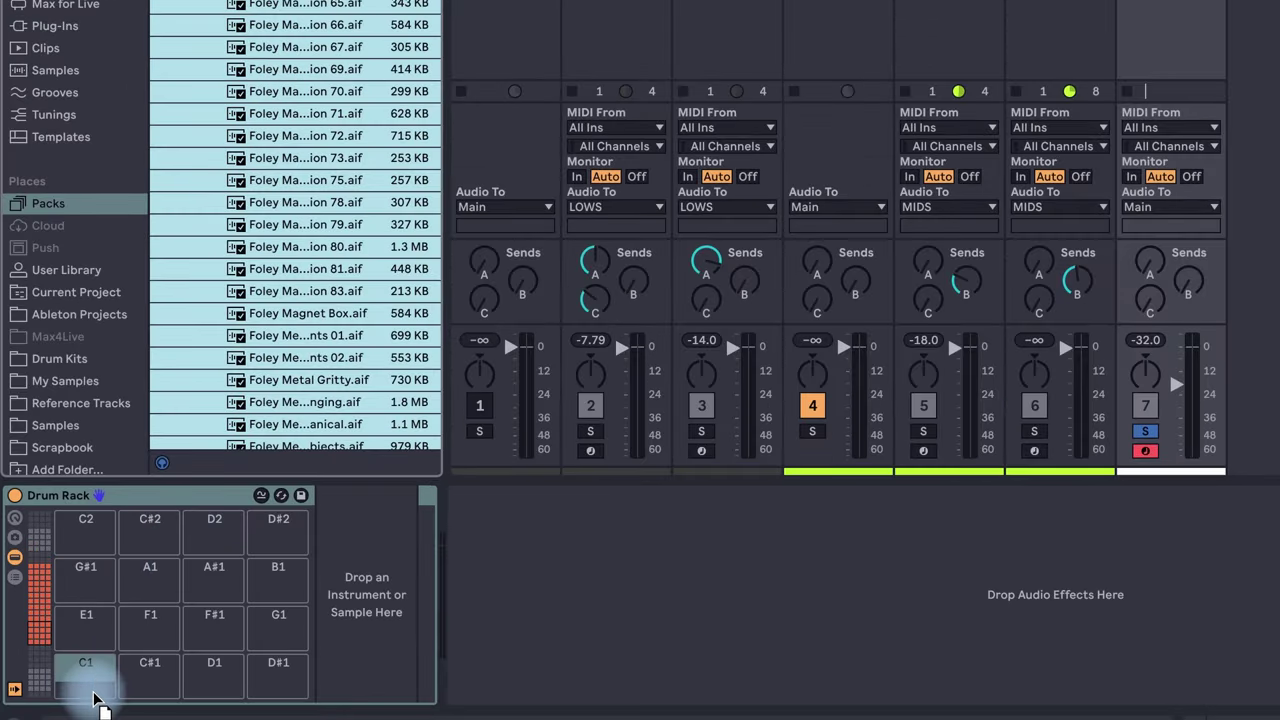
{"action": "left_click_drag", "start_coordinate": [92, 690], "coordinate": [100, 698]}
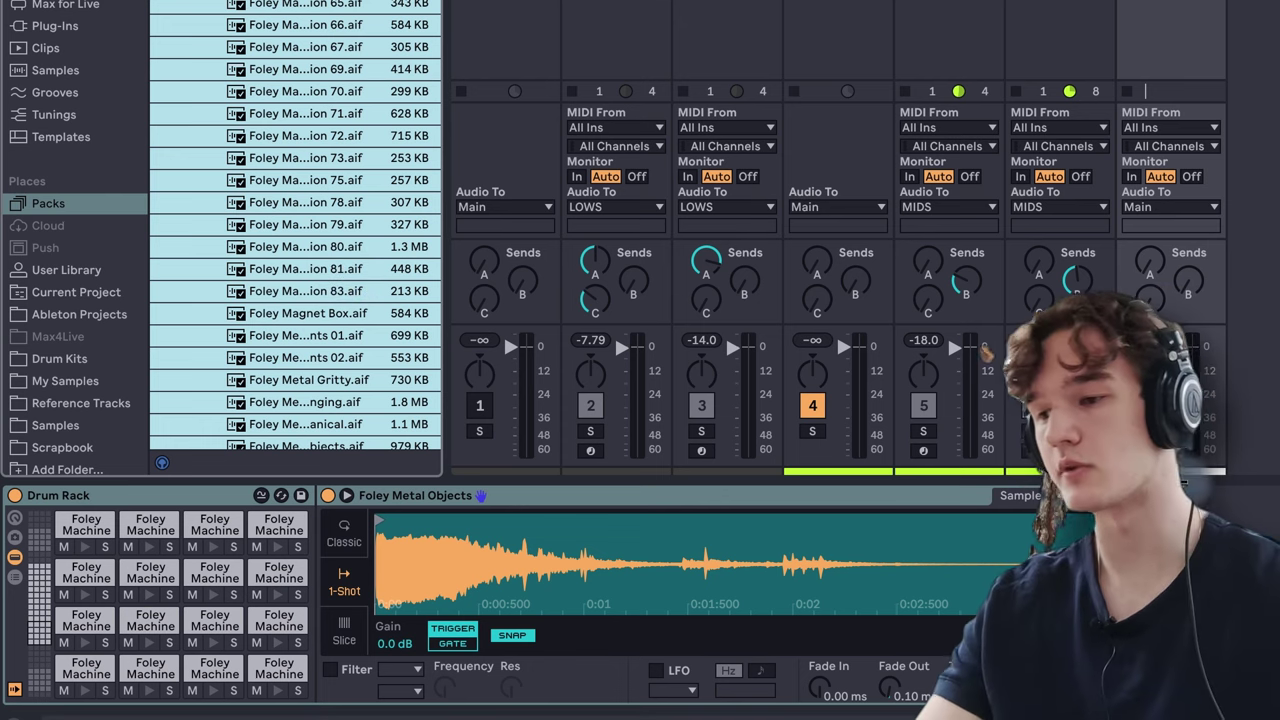
Search the library for stutter and add the Stutter Dub reverb after the Drum Rack
{"action": "scroll", "coordinate": [57, 86], "scroll_direction": "up", "scroll_amount": 4}
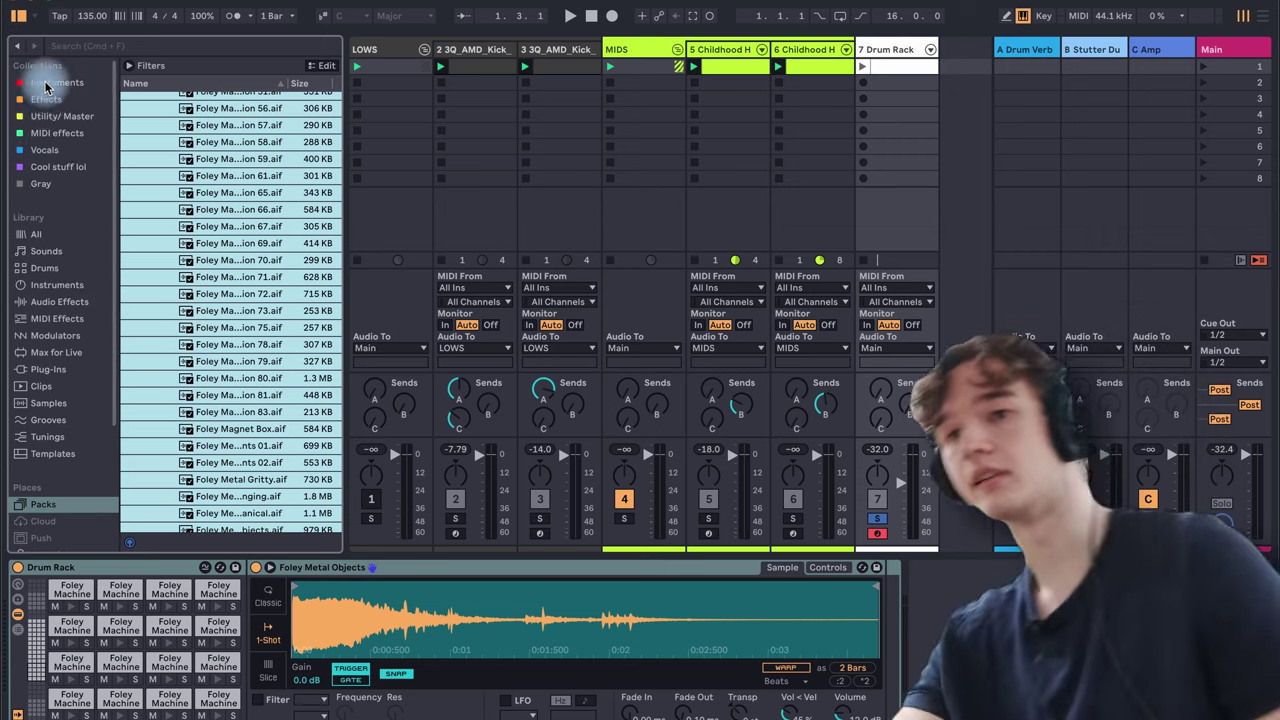
{"action": "key", "text": "super+f"}
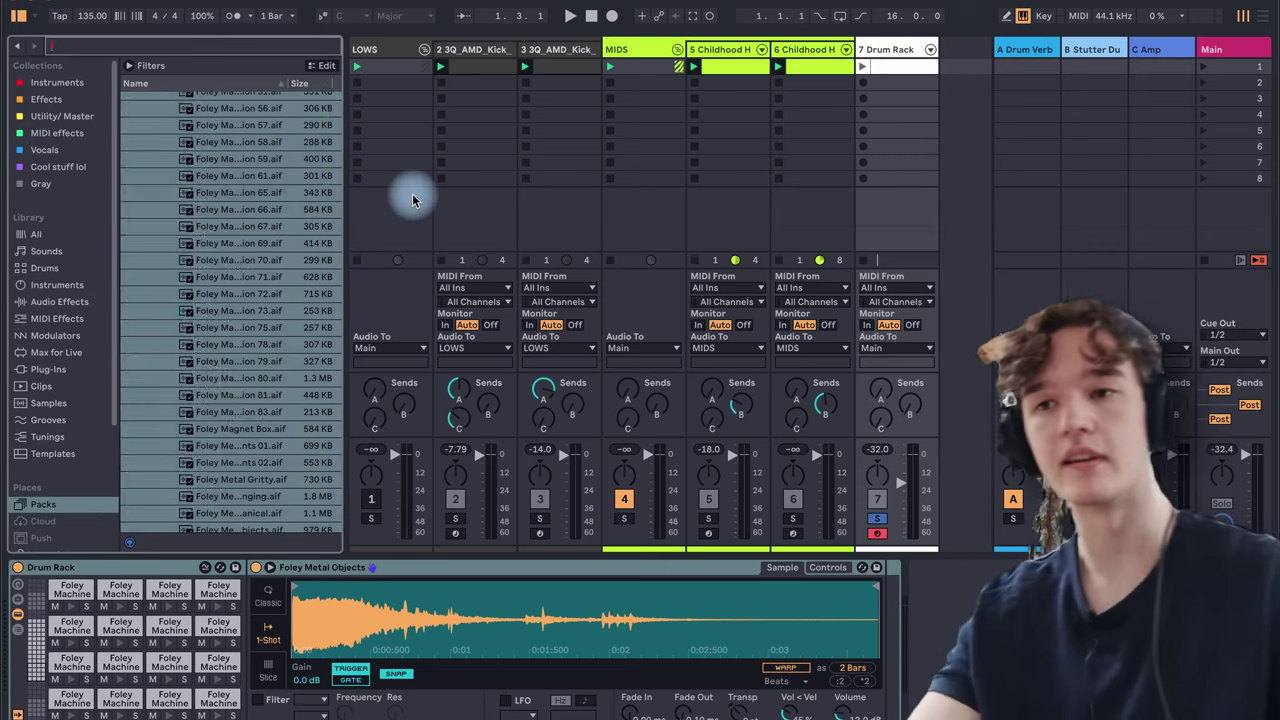
{"action": "type", "text": "stutter"}
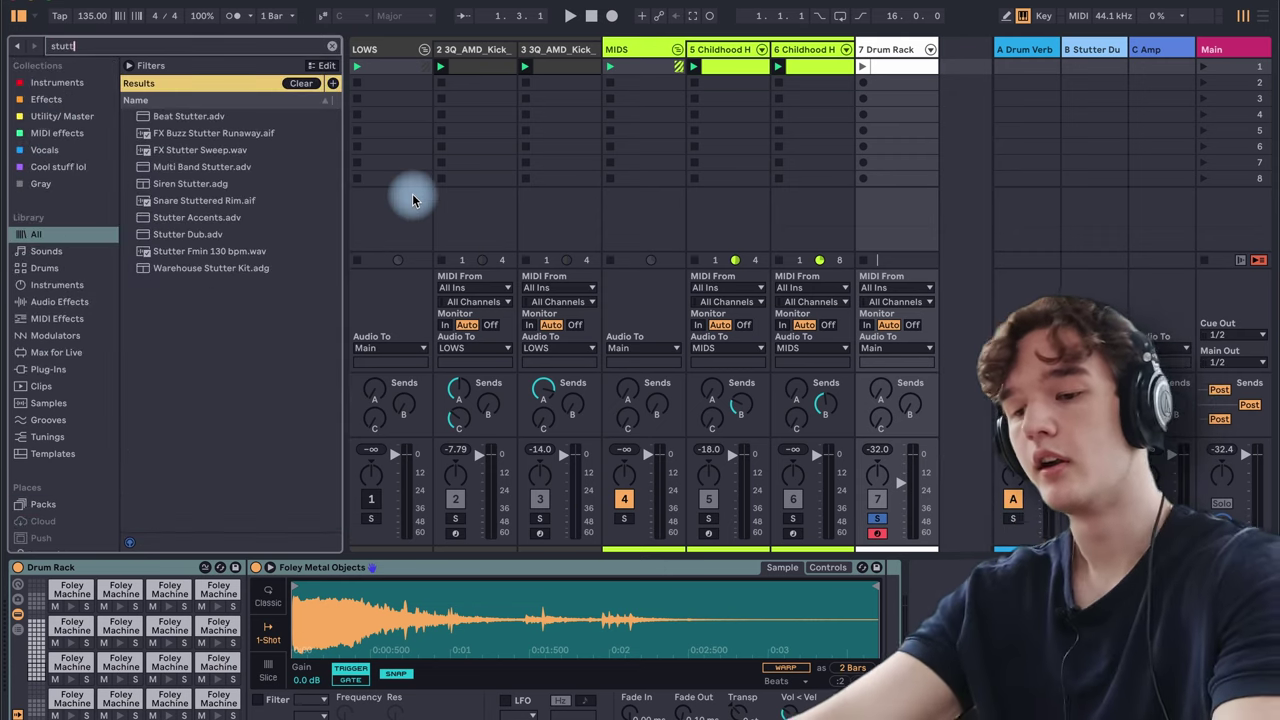
{"action": "left_click", "coordinate": [331, 46]}
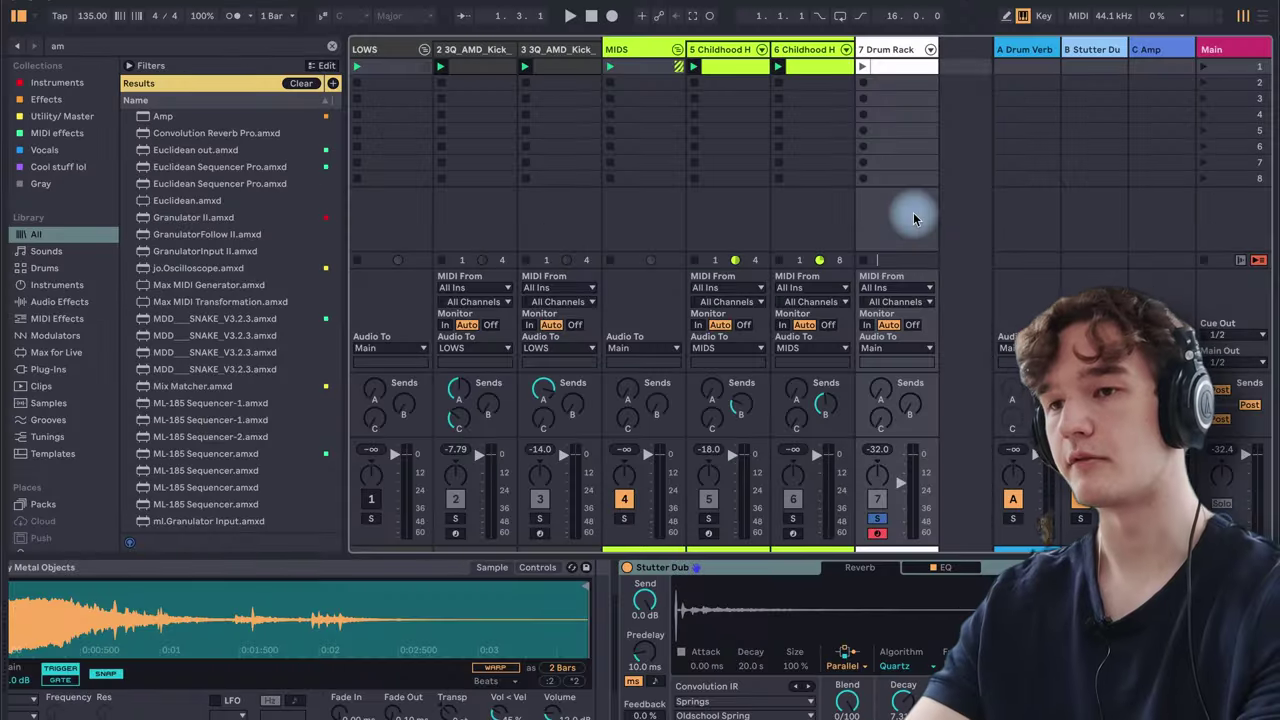
{"action": "key", "text": "a"}
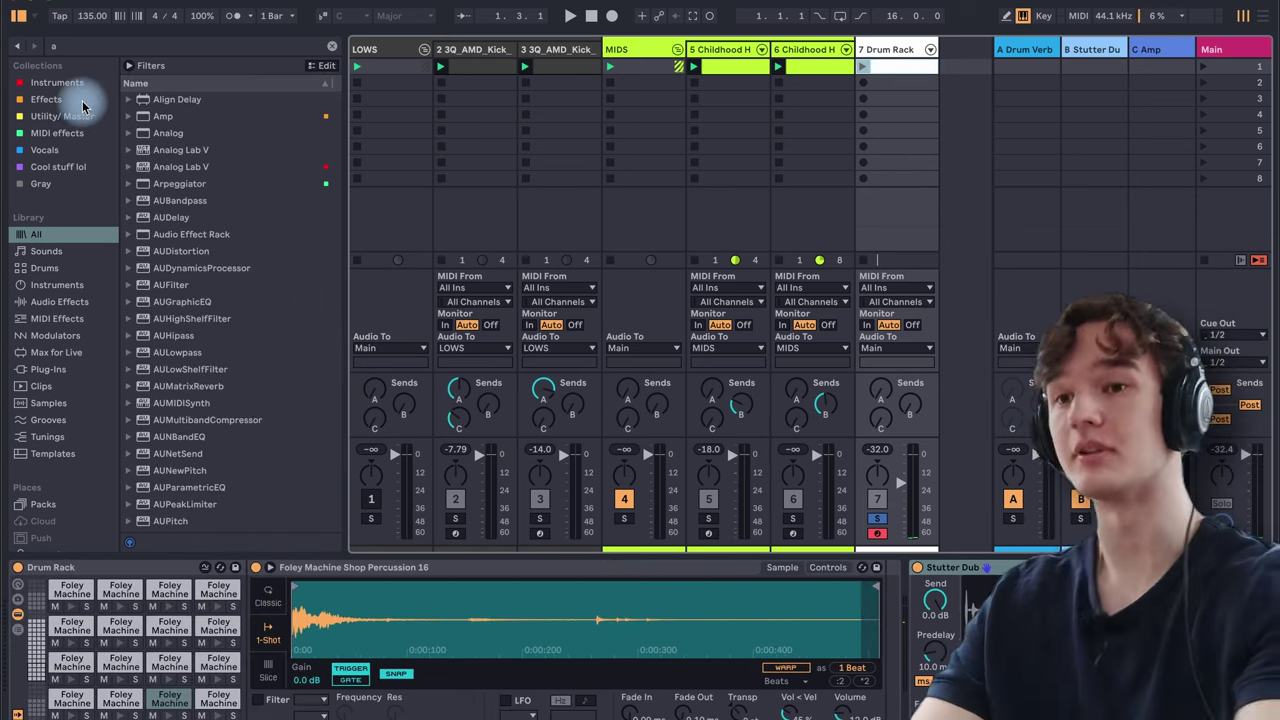
Insert the Random MIDI effect before the Drum Rack and show the highest Foley pads
{"action": "left_click", "coordinate": [29, 133]}
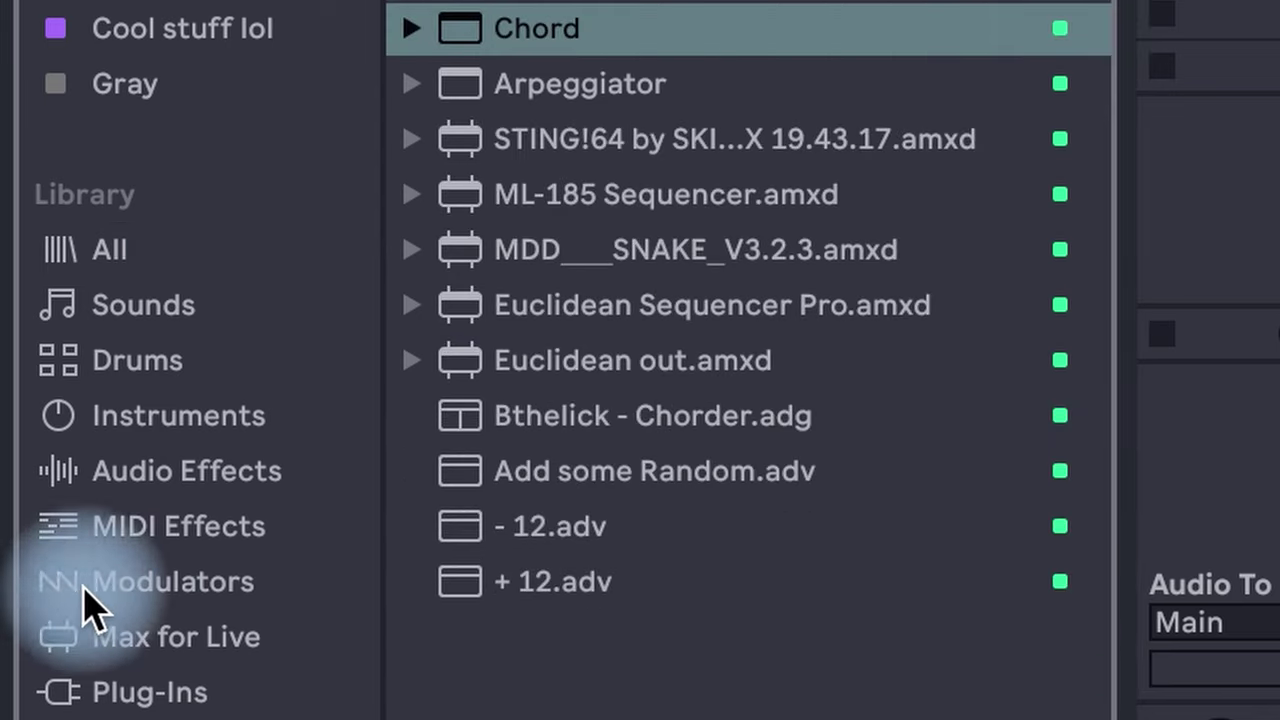
{"action": "left_click", "coordinate": [55, 322]}
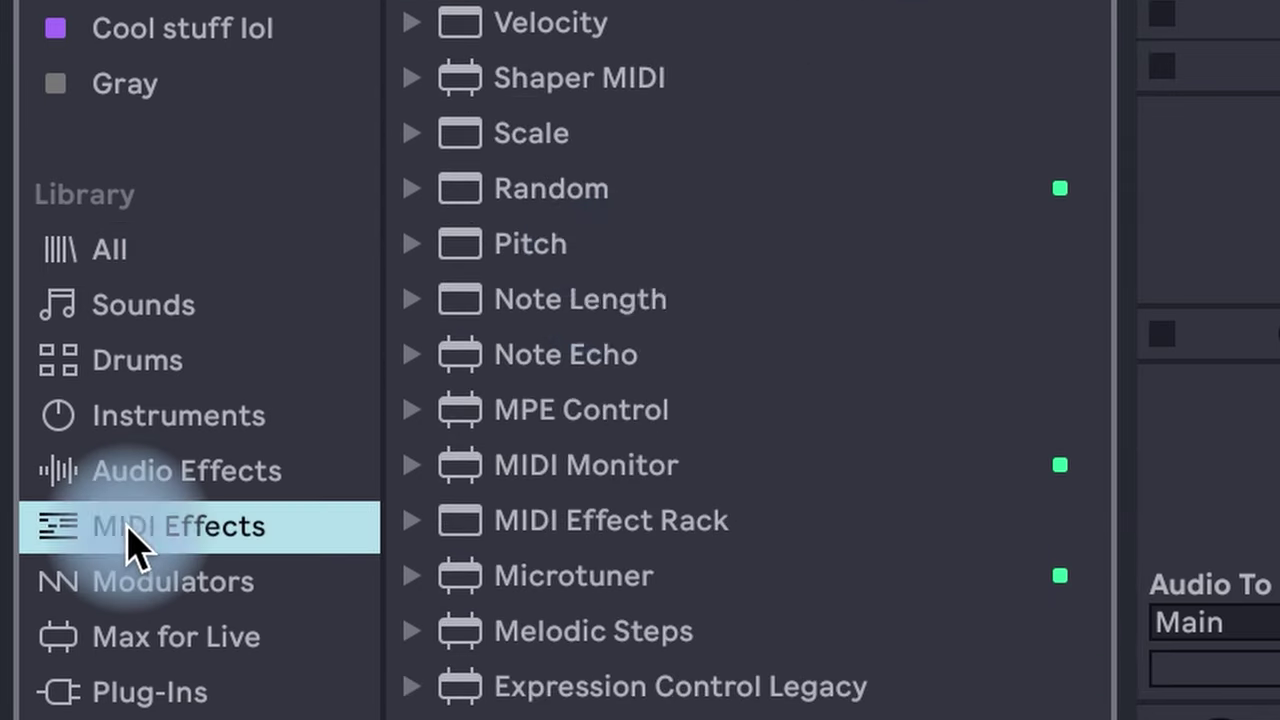
{"action": "left_click_drag", "start_coordinate": [503, 194], "coordinate": [48, 260]}
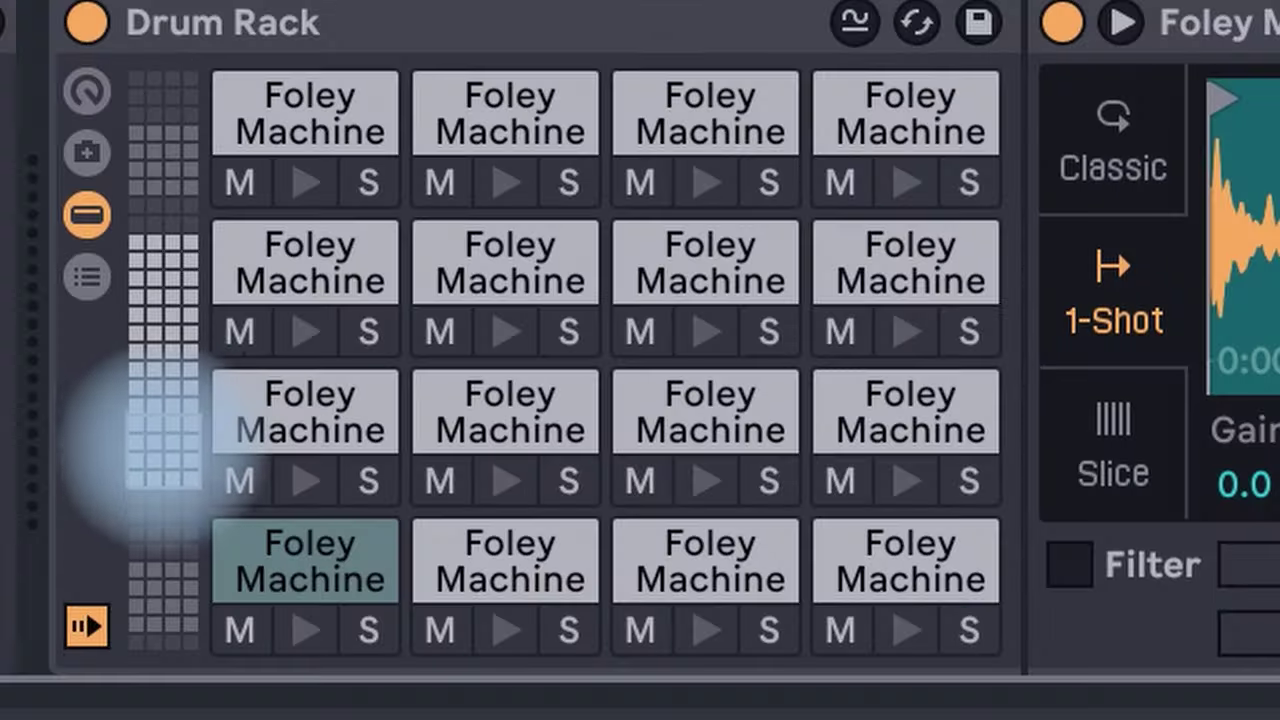
{"action": "left_click_drag", "start_coordinate": [163, 390], "coordinate": [165, 232]}
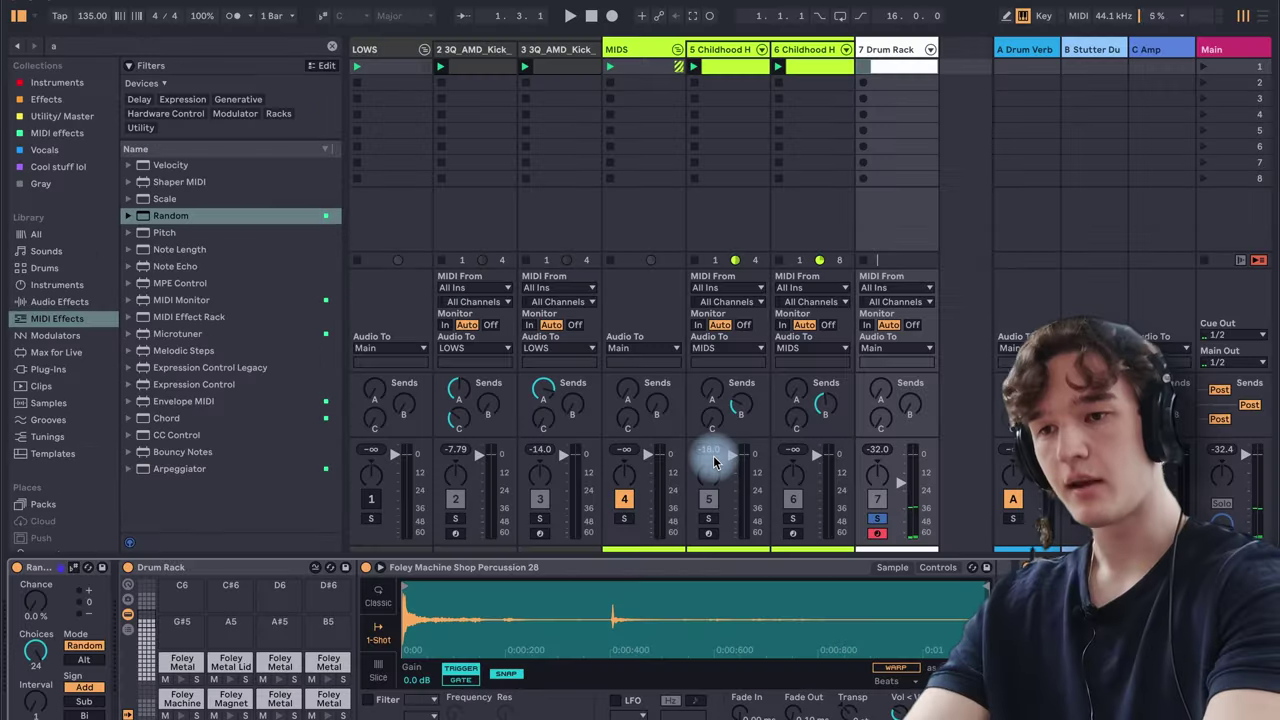
Add a single 1/8-long note just before bar 3 in the Drum Rack's three-bar MIDI clip and adjust its pitch
{"action": "key", "text": "shift+Tab"}
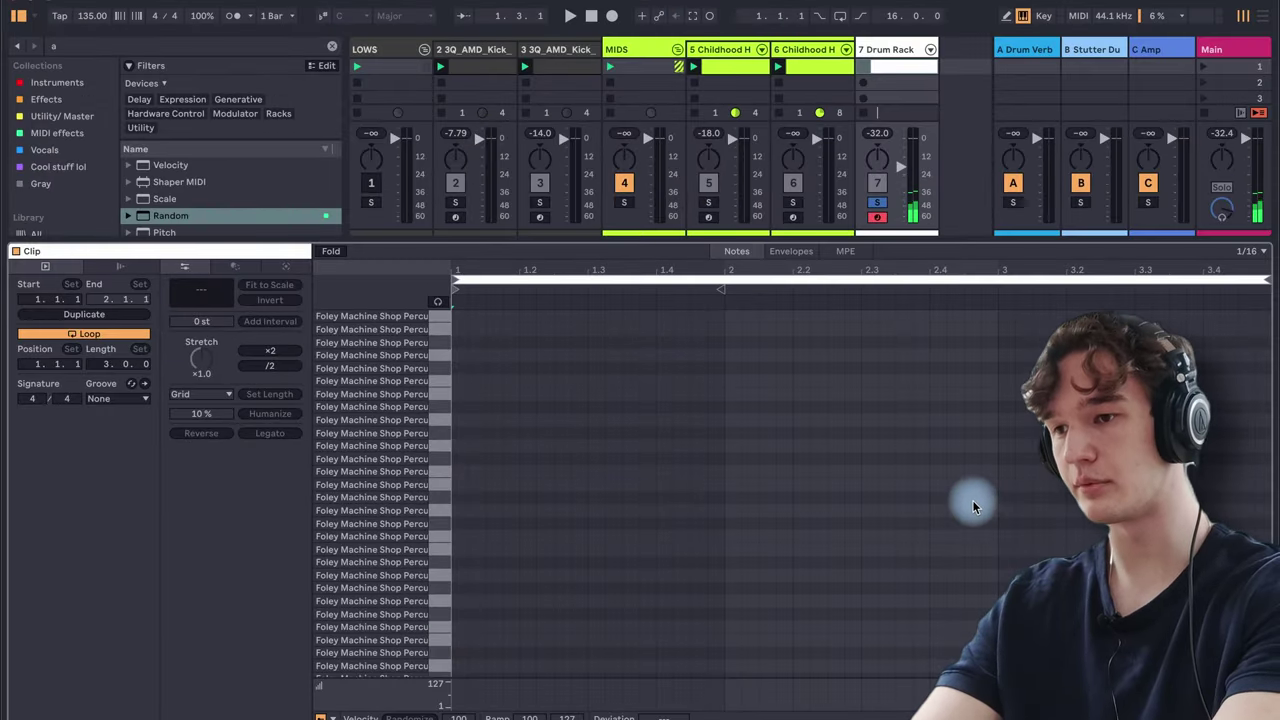
{"action": "key", "text": "g"}
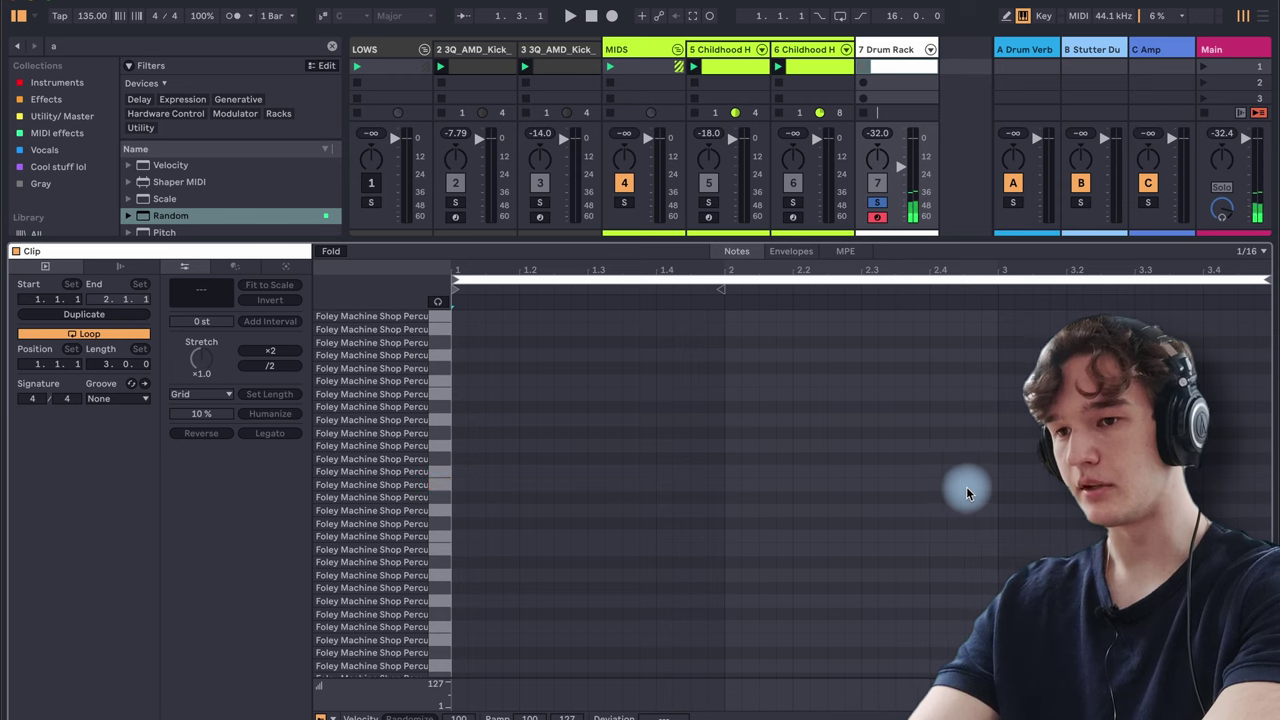
{"action": "double_click", "coordinate": [970, 487]}
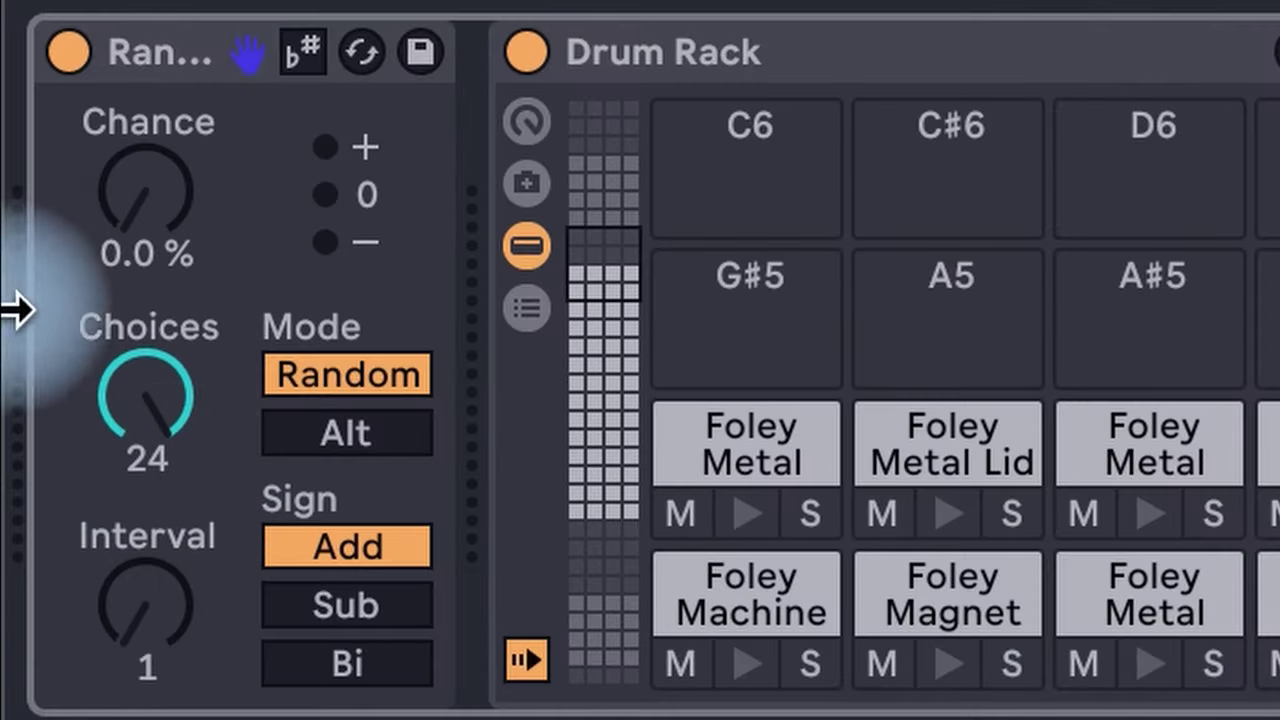
{"action": "left_click", "coordinate": [172, 58]}
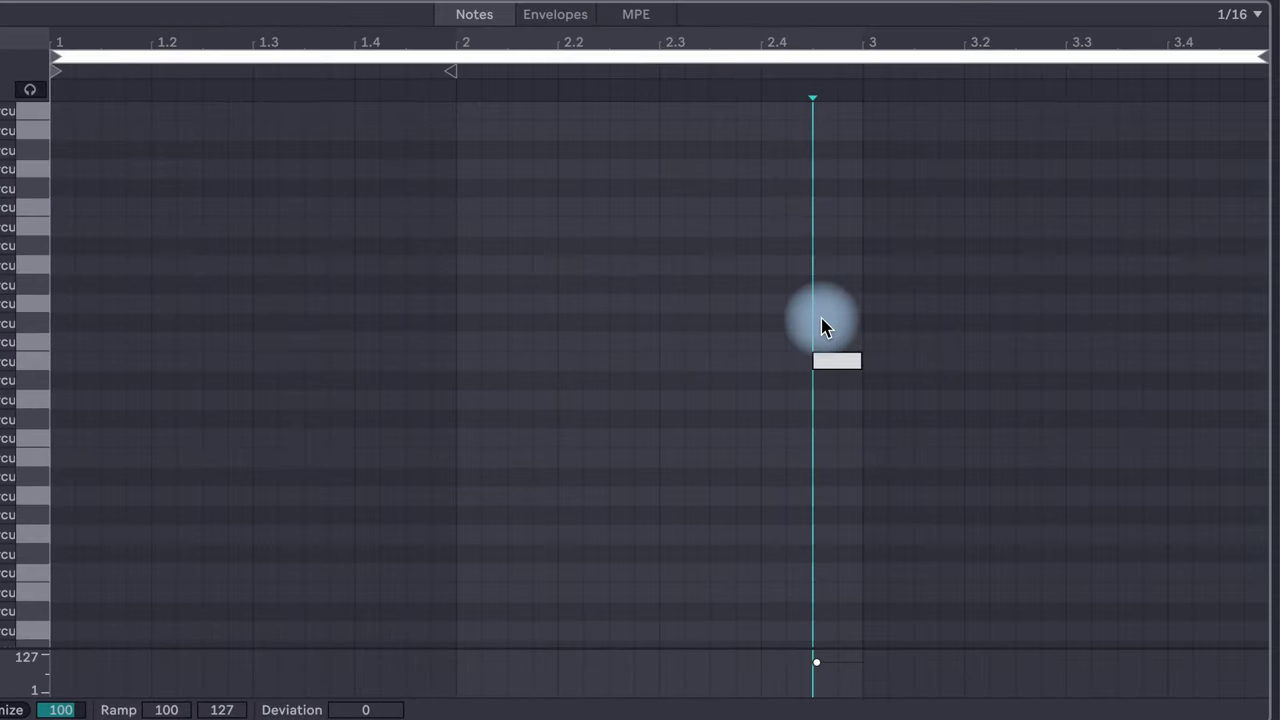
{"action": "left_click_drag", "start_coordinate": [826, 117], "coordinate": [889, 660]}
{"action": "left_click", "coordinate": [941, 529]}
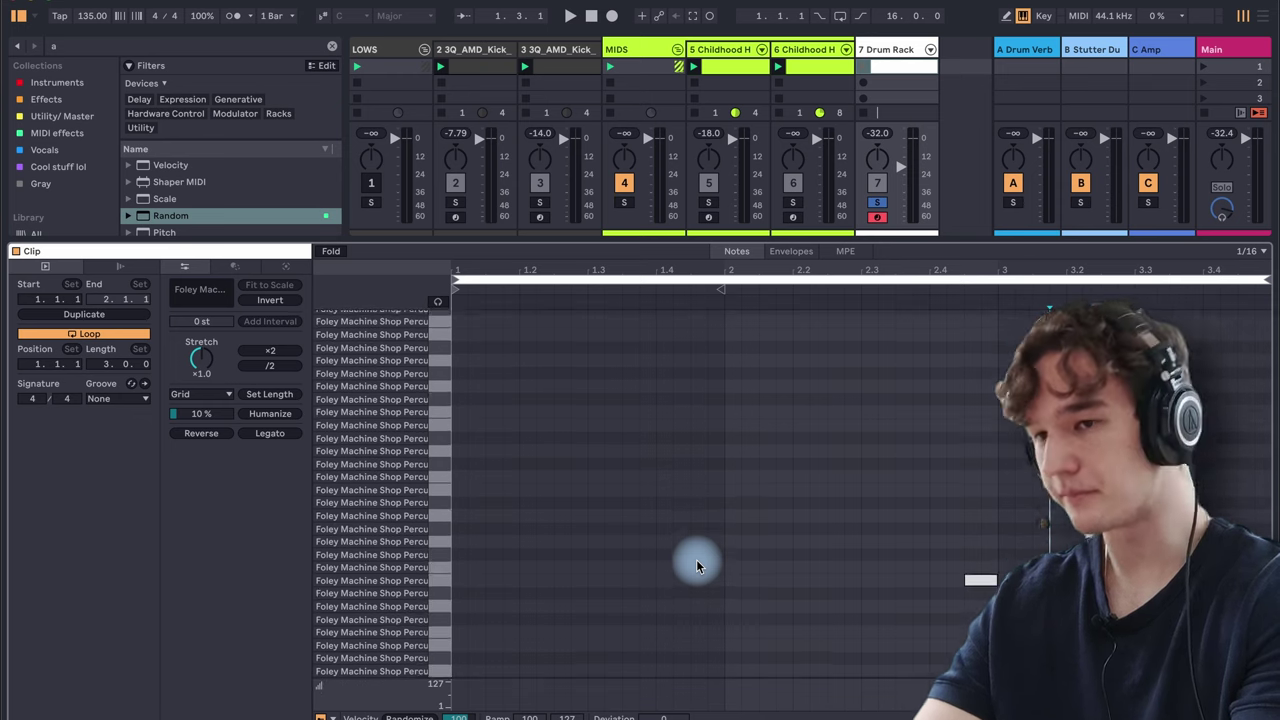
Set the Random effect's Chance to 99% and play the Drum Rack clip with the other clips
{"action": "key", "text": "shift+Tab"}
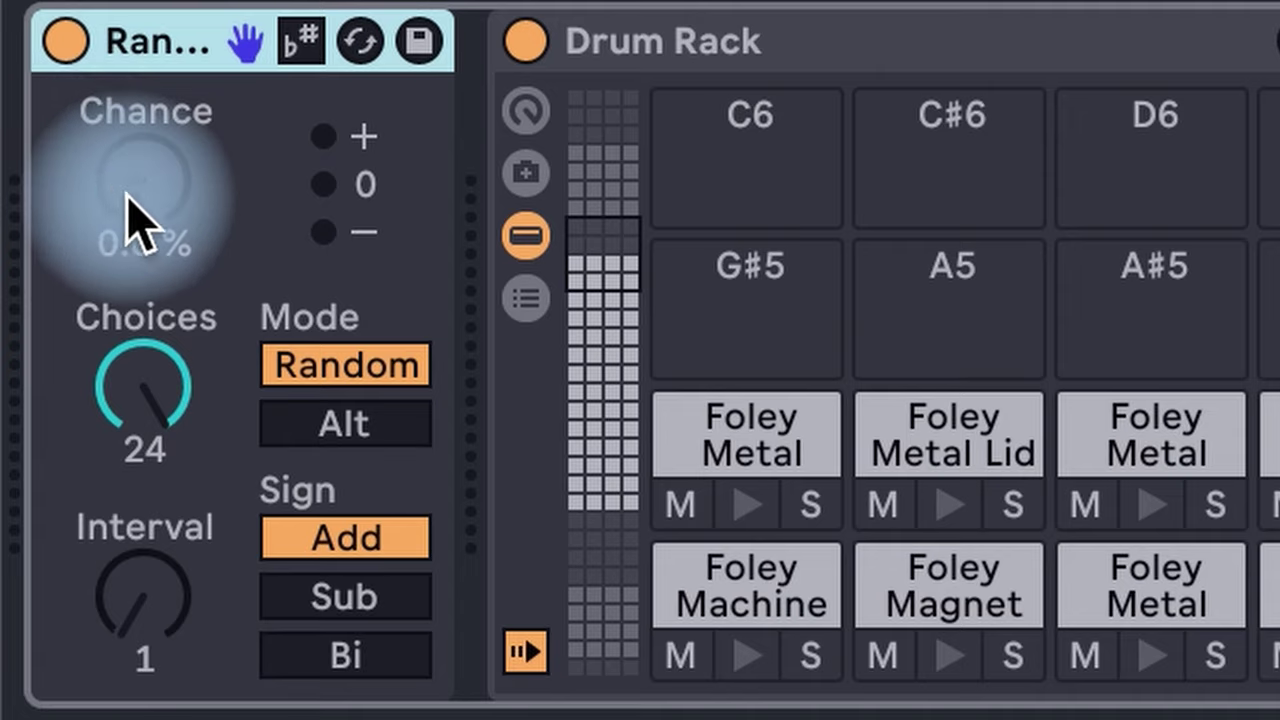
{"action": "left_click_drag", "start_coordinate": [32, 603], "coordinate": [33, 580]}
{"action": "left_click_drag", "start_coordinate": [133, 210], "coordinate": [133, 204]}
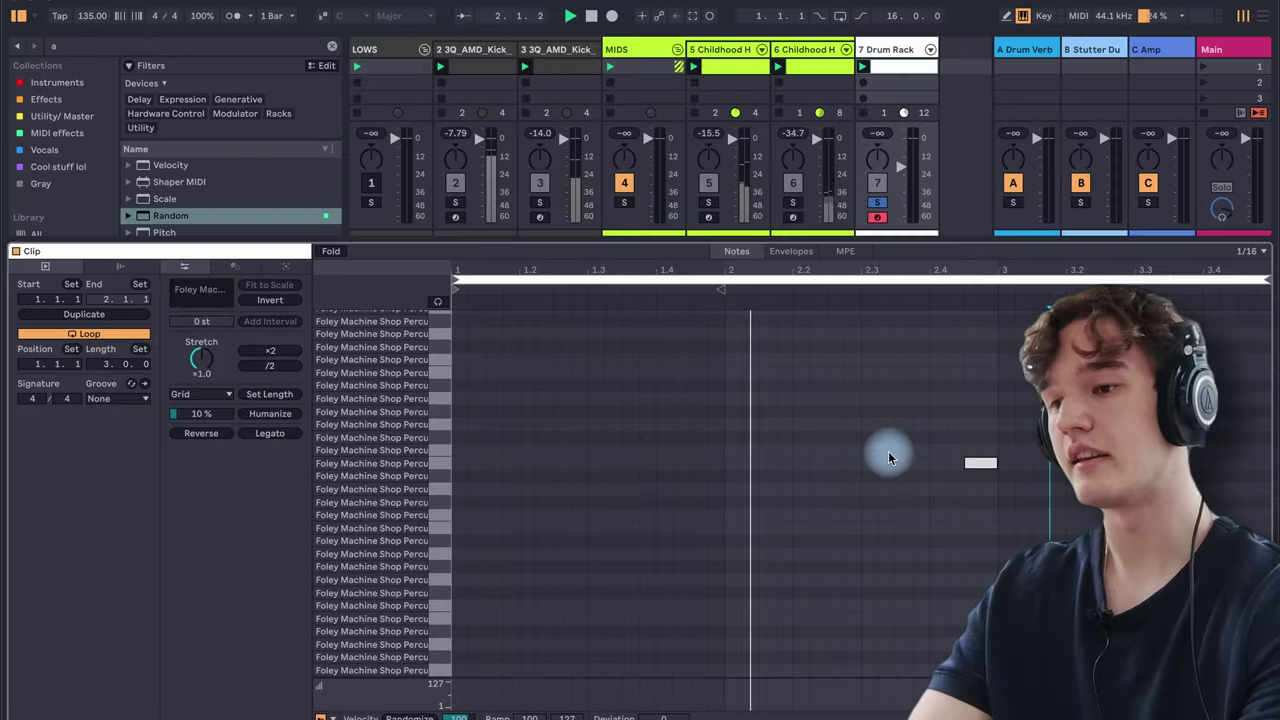
{"action": "scroll", "coordinate": [888, 457], "scroll_direction": "up", "scroll_amount": 3}
{"action": "key", "text": "shift+Tab"}
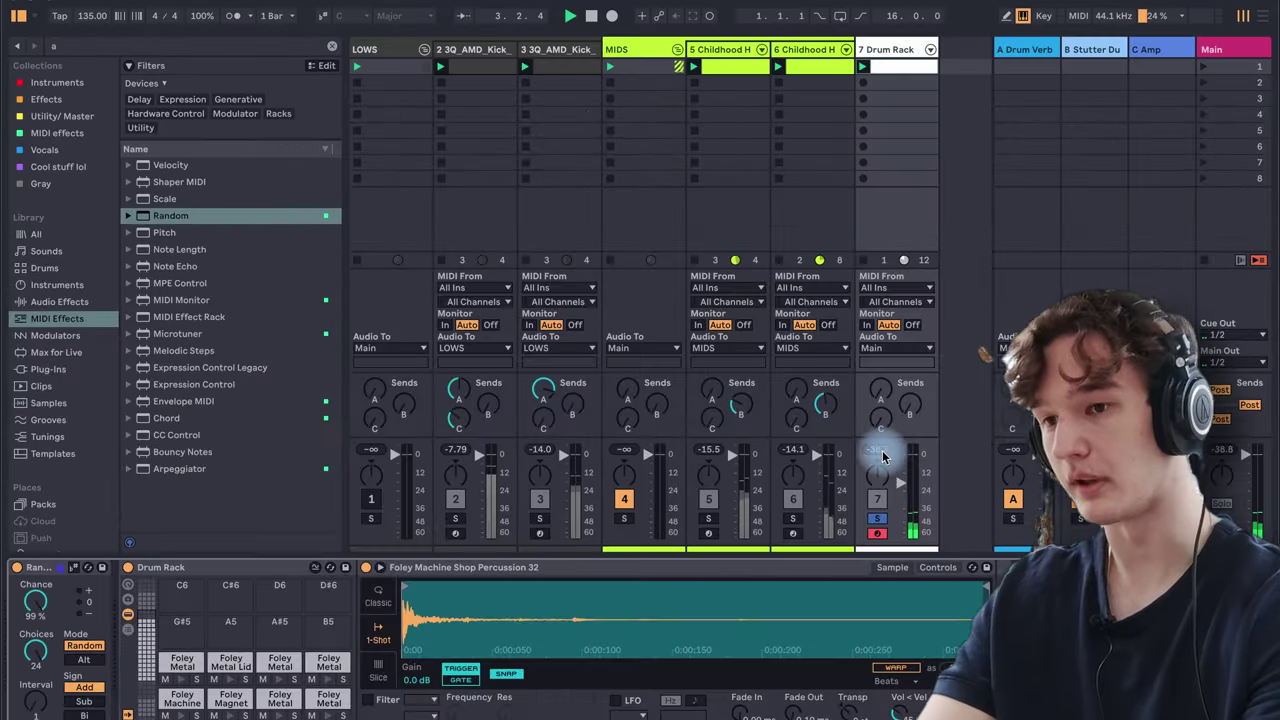
Bring the lower Foley Machine pads back into the Drum Rack view and unsolo the track during playback
{"action": "scroll", "coordinate": [225, 668], "scroll_direction": "up", "scroll_amount": 7}
{"action": "left_click", "coordinate": [140, 650]}
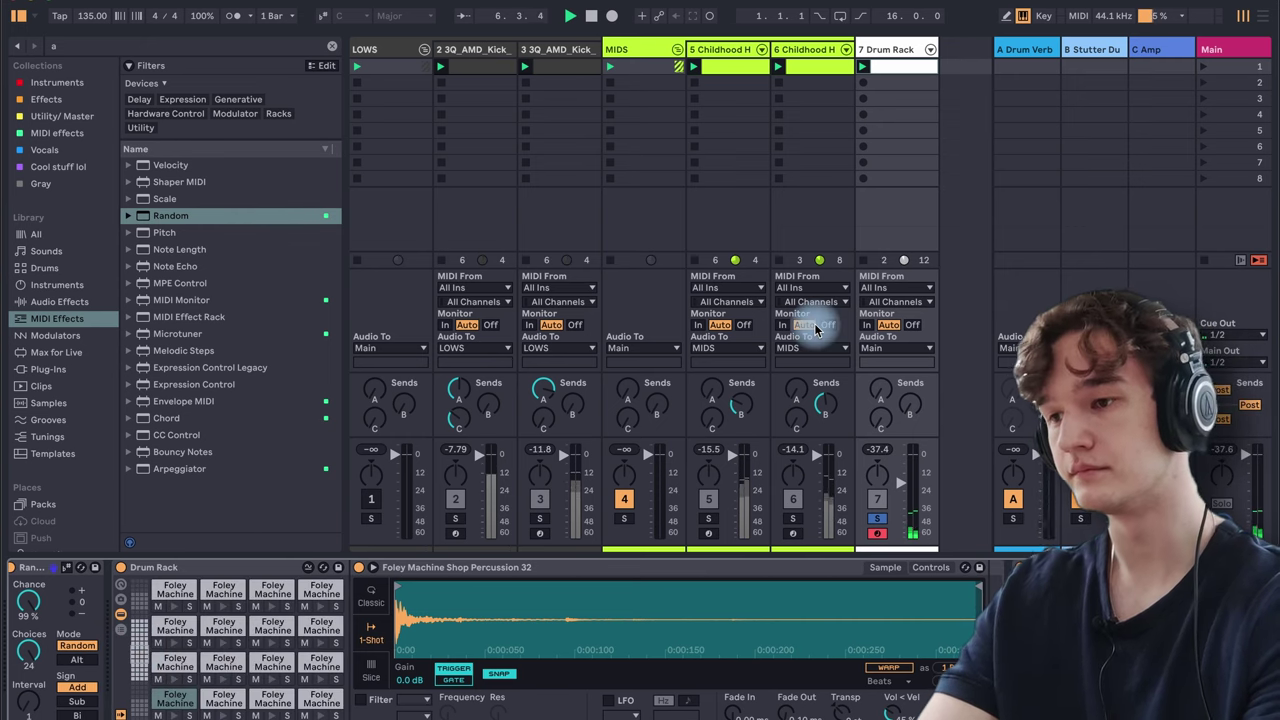
{"action": "left_click", "coordinate": [877, 516]}
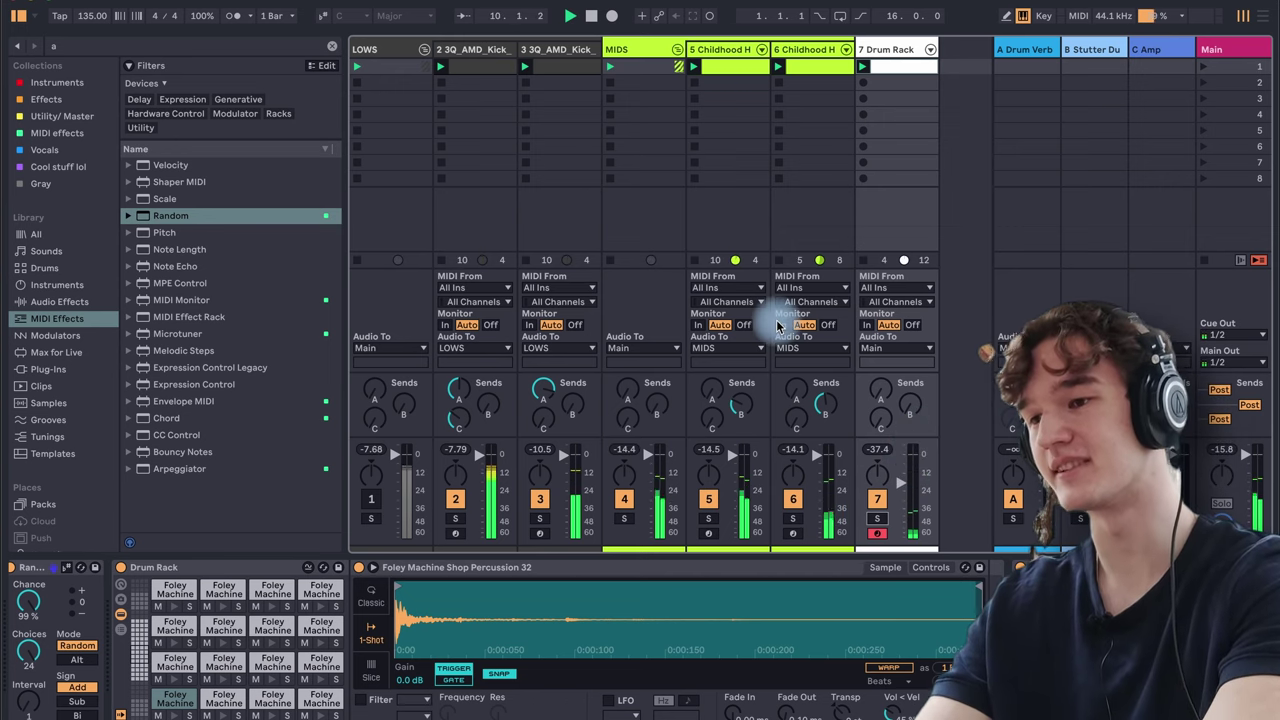
Rename the Drum Rack track as Periodic FX
{"action": "scroll", "coordinate": [778, 325], "scroll_direction": "right", "scroll_amount": 1}
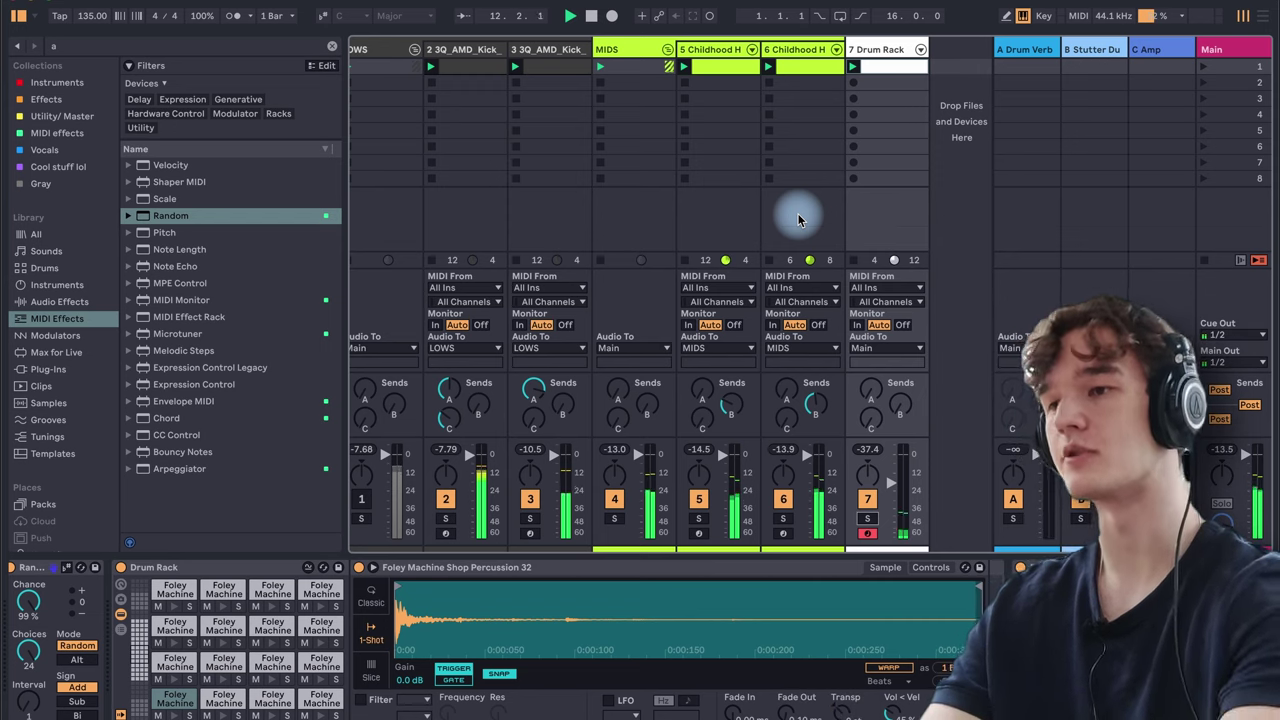
{"action": "key", "text": "ctrl+r"}
{"action": "type", "text": "Periodic"}
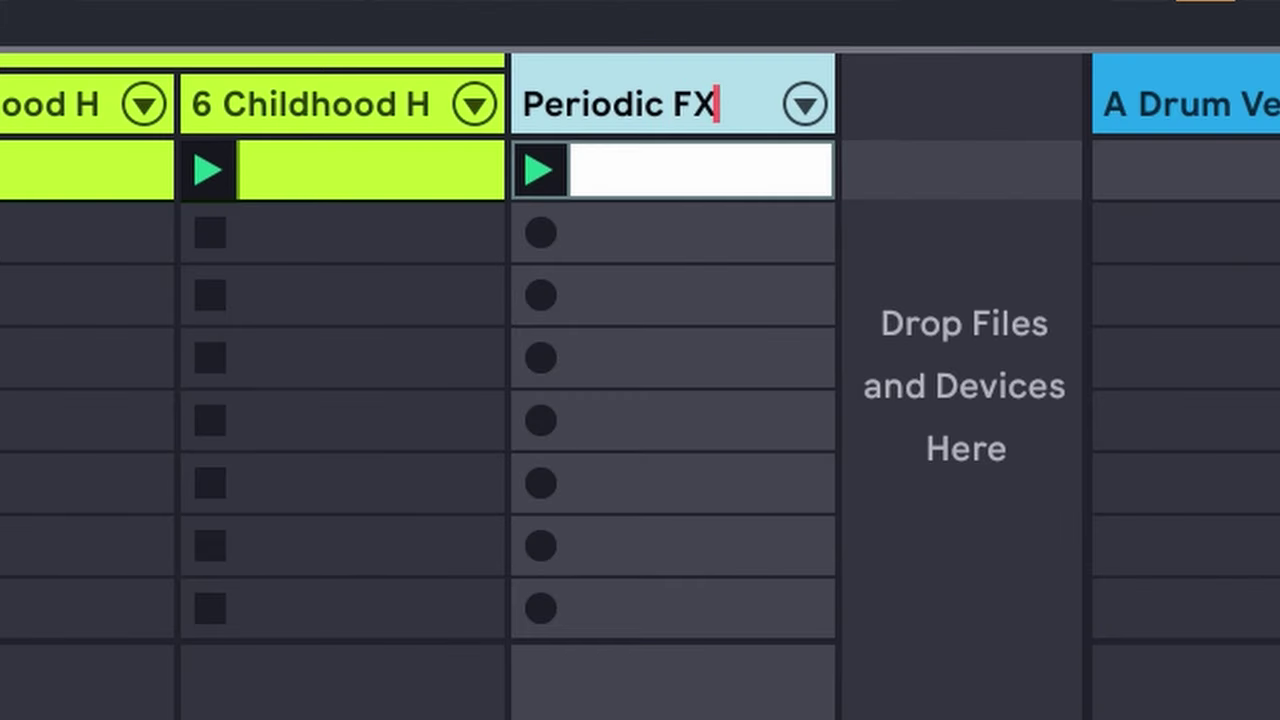
Search the library for kick 909, audition the Kick-909.aif samples and load one into the kick track's Simpler
{"action": "left_click", "coordinate": [1018, 602]}
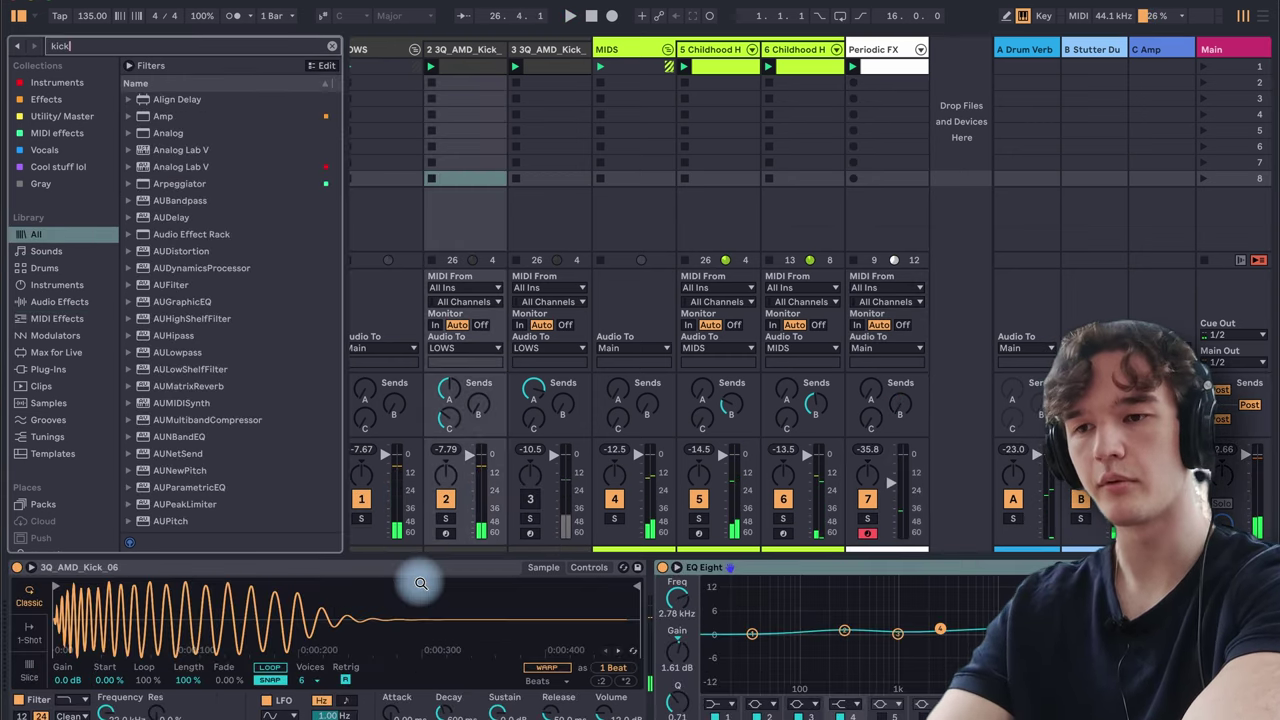
{"action": "type", "text": "909"}
{"action": "scroll", "coordinate": [250, 420], "scroll_direction": "down", "scroll_amount": 10}
{"action": "left_click", "coordinate": [181, 508]}
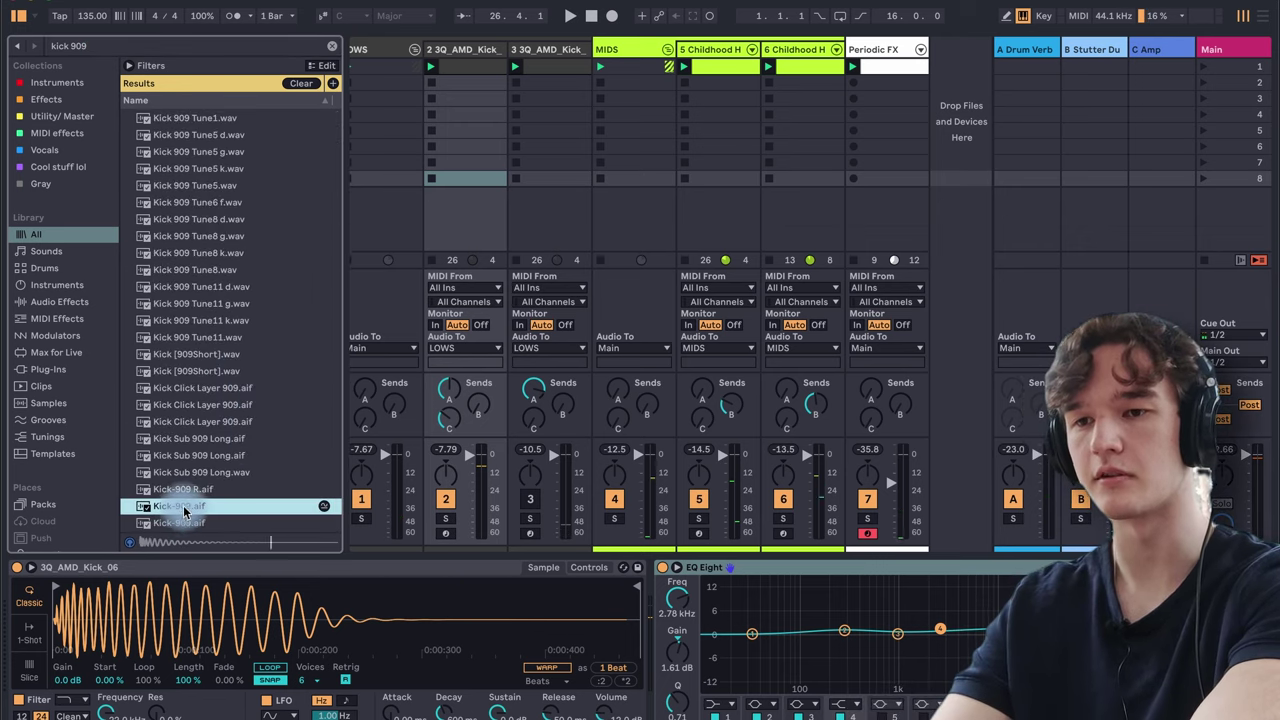
{"action": "left_click", "coordinate": [186, 525]}
{"action": "left_click_drag", "start_coordinate": [178, 506], "coordinate": [375, 590]}
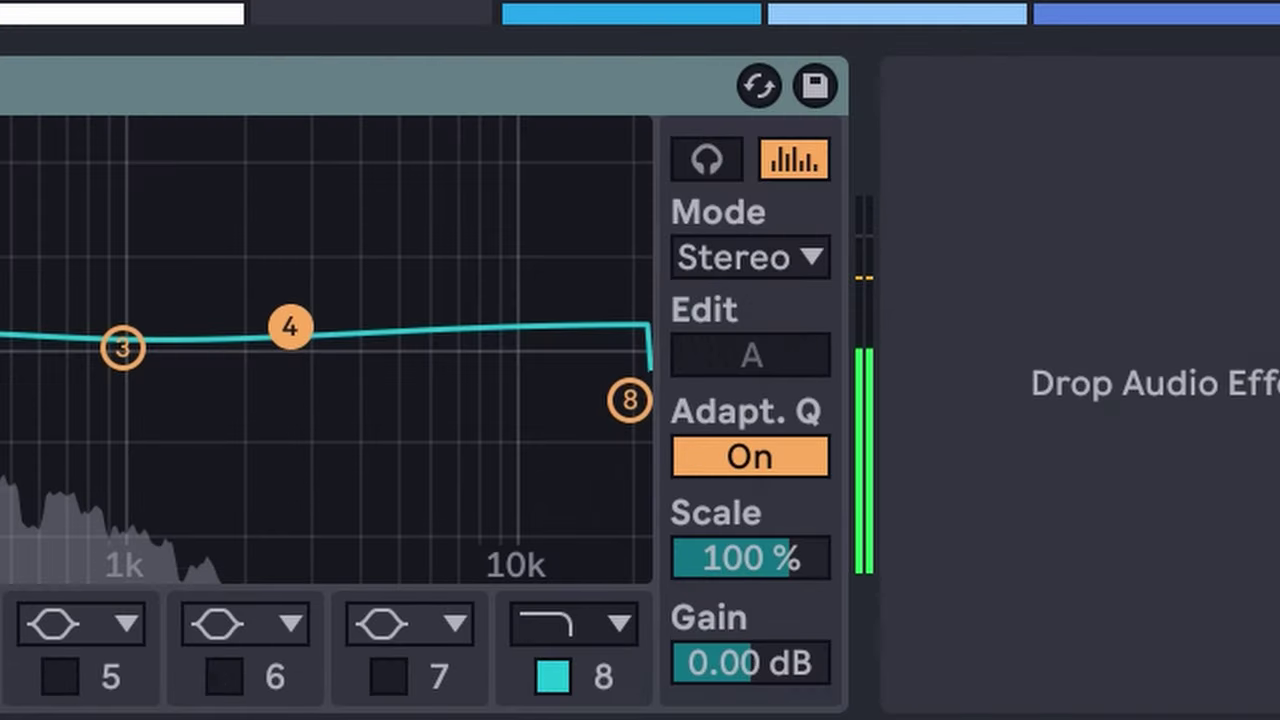
Add a Saturator after the kick track's EQ Eight, using the Soft Sine curve with Drive at 5 dB
{"action": "left_click_drag", "start_coordinate": [0, 334], "coordinate": [1037, 334]}
{"action": "left_click_drag", "start_coordinate": [370, 310], "coordinate": [389, 274]}
{"action": "left_click", "coordinate": [597, 456]}
{"action": "left_click", "coordinate": [605, 392]}
{"action": "left_click", "coordinate": [575, 455]}
{"action": "left_click", "coordinate": [589, 137]}
{"action": "left_click_drag", "start_coordinate": [386, 284], "coordinate": [346, 316]}
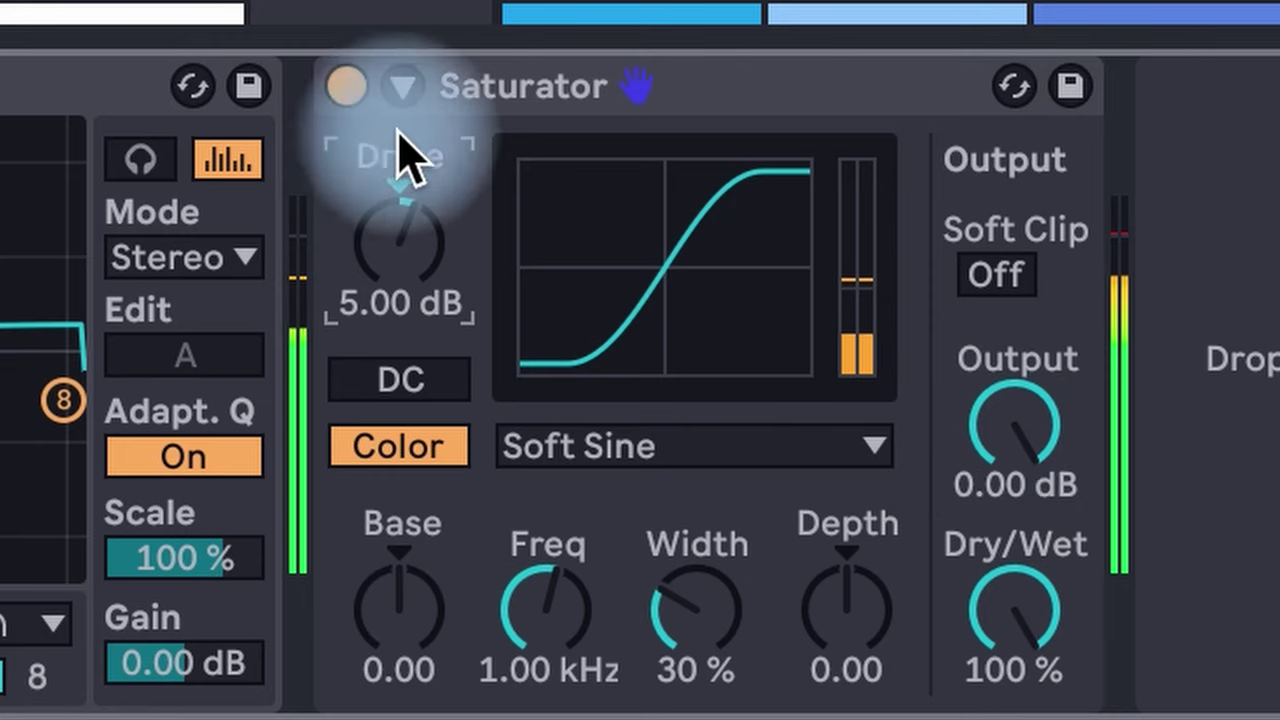
Toggle the kick's Saturator for comparison and trim the end of the Kick-909 sample to about 0.5 s in Simpler
{"action": "left_click", "coordinate": [345, 88]}
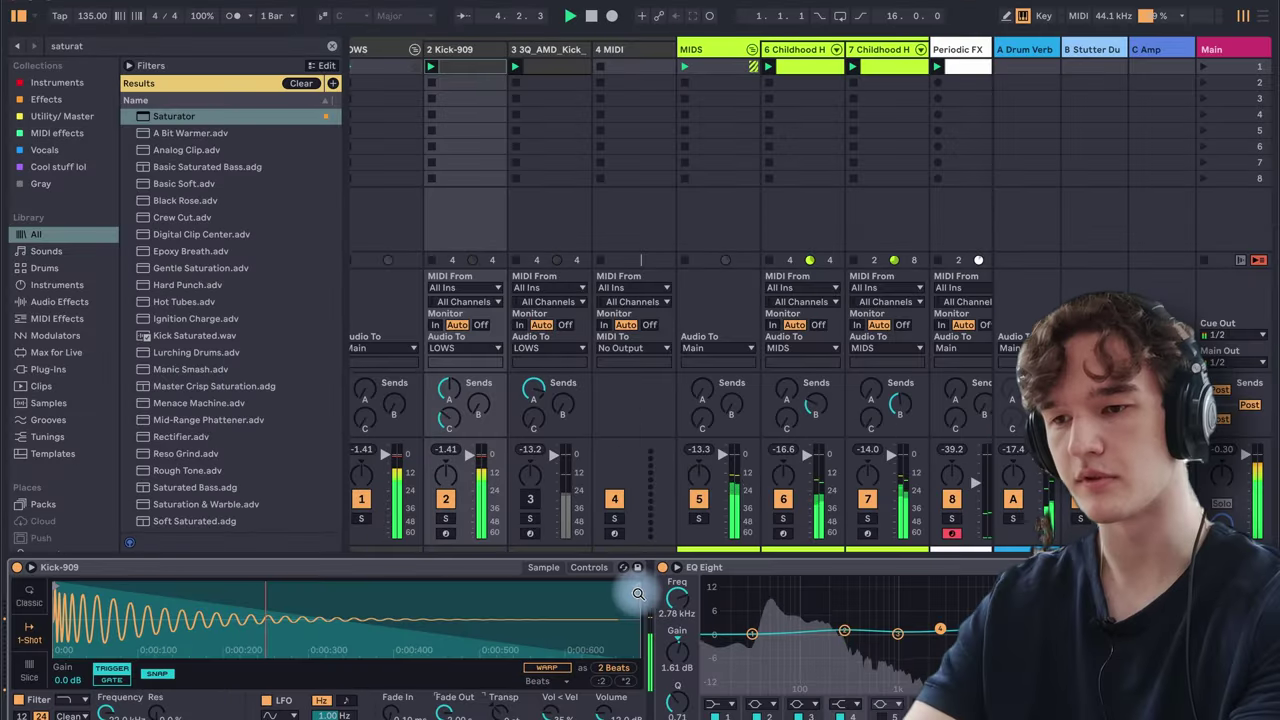
{"action": "mouse_move", "coordinate": [638, 594]}
{"action": "left_mouse_down"}
{"action": "mouse_move", "coordinate": [423, 586]}
{"action": "mouse_move", "coordinate": [537, 600]}
{"action": "mouse_move", "coordinate": [540, 615]}
{"action": "left_mouse_up"}
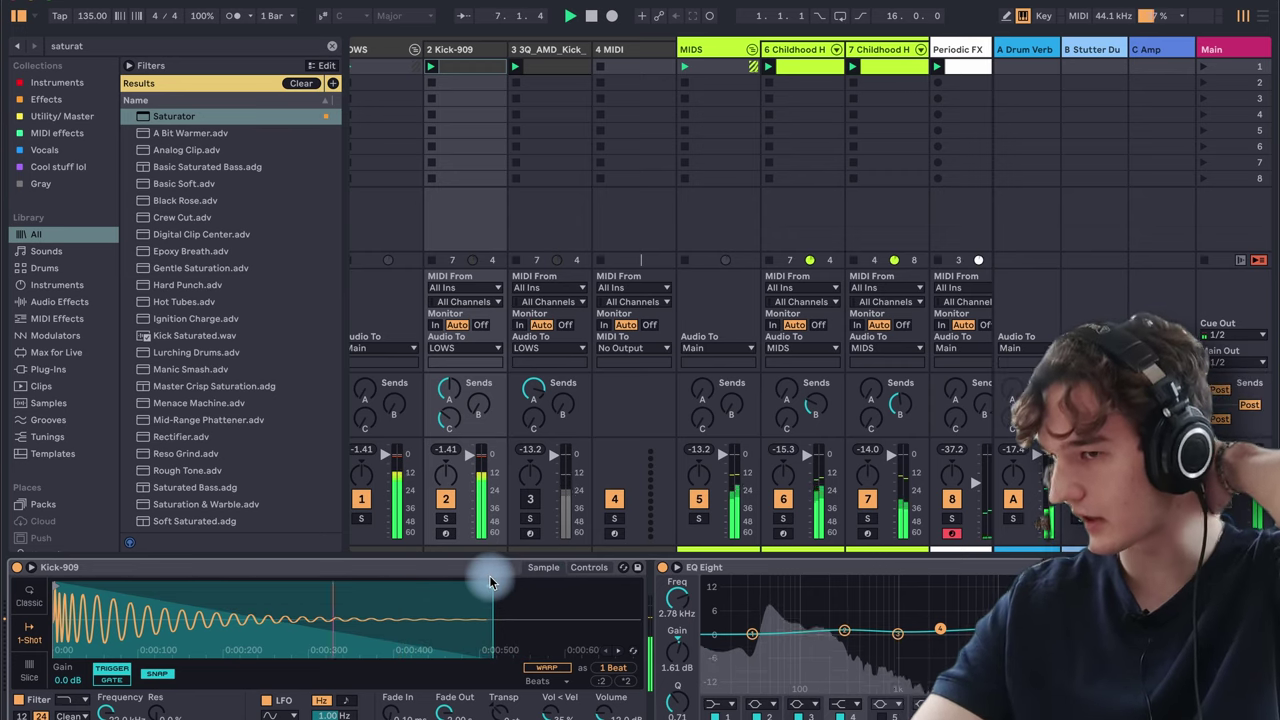
Replace the rumble track with the Basic Sub Sine instrument from the library, routed to LOWS, adding a Compressor sidechained from 2-Kick-909
{"action": "left_click", "coordinate": [604, 42]}
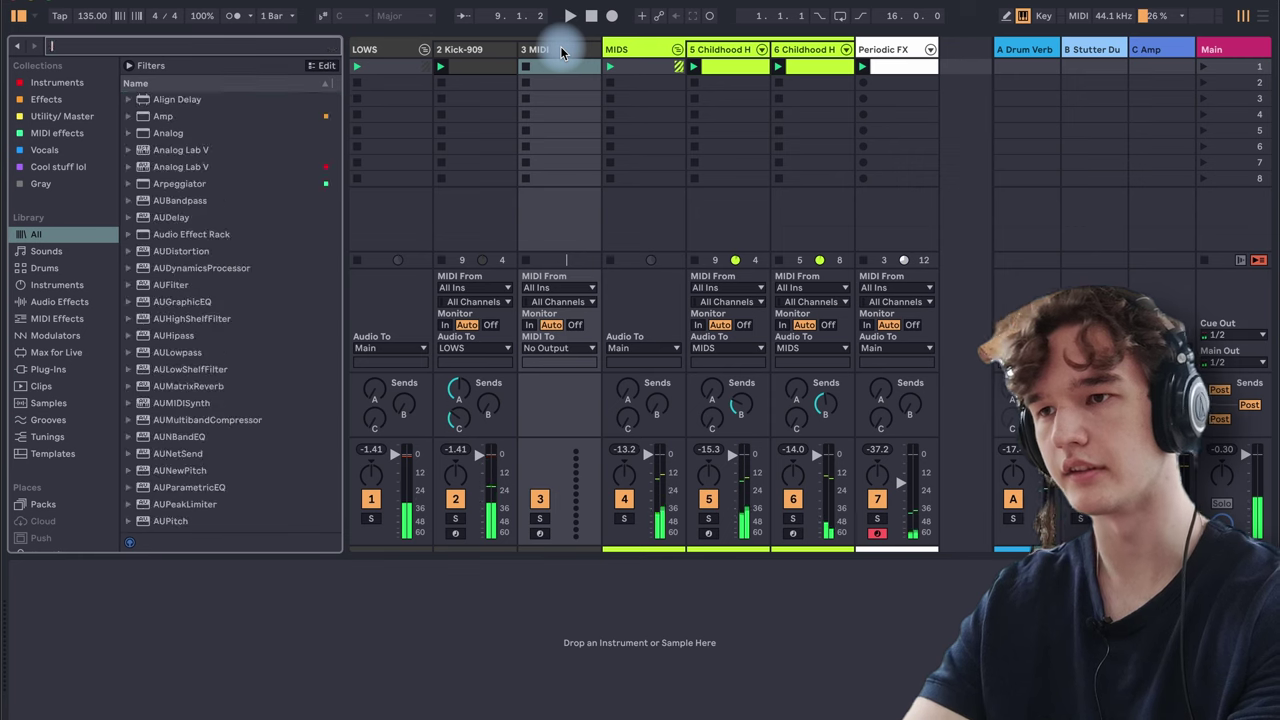
{"action": "type", "text": "basic"}
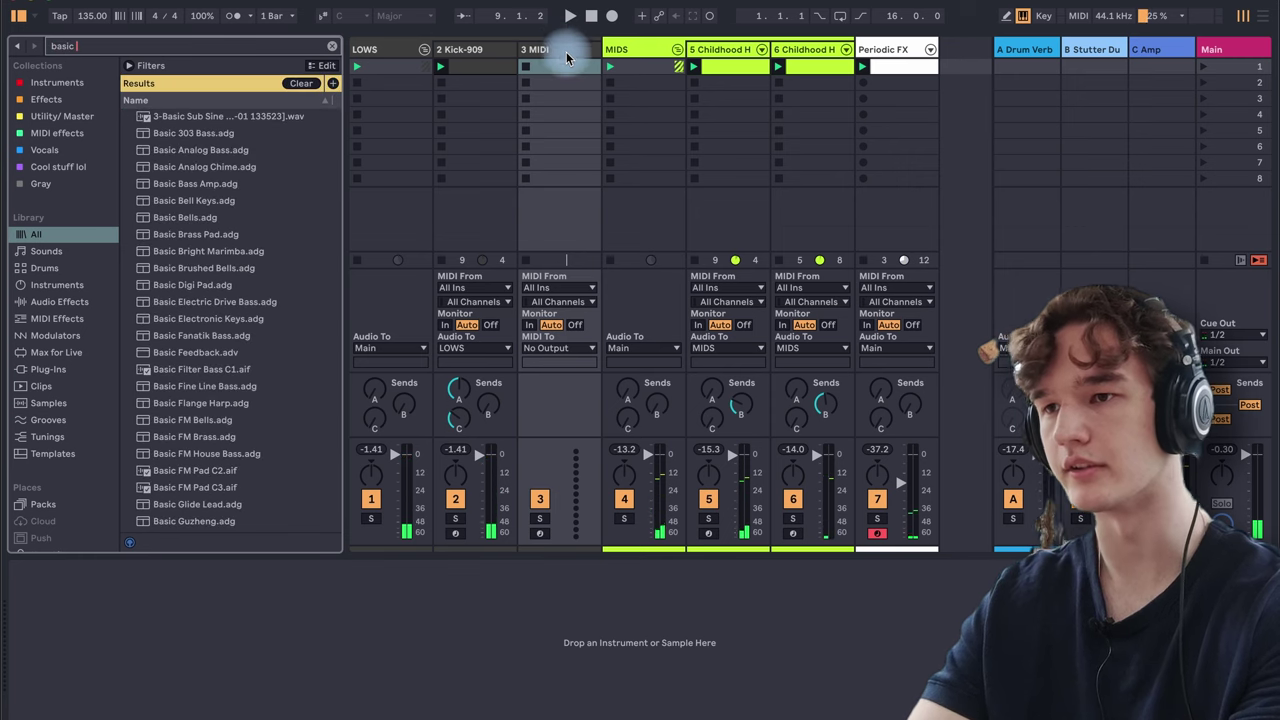
{"action": "left_click", "coordinate": [543, 62]}
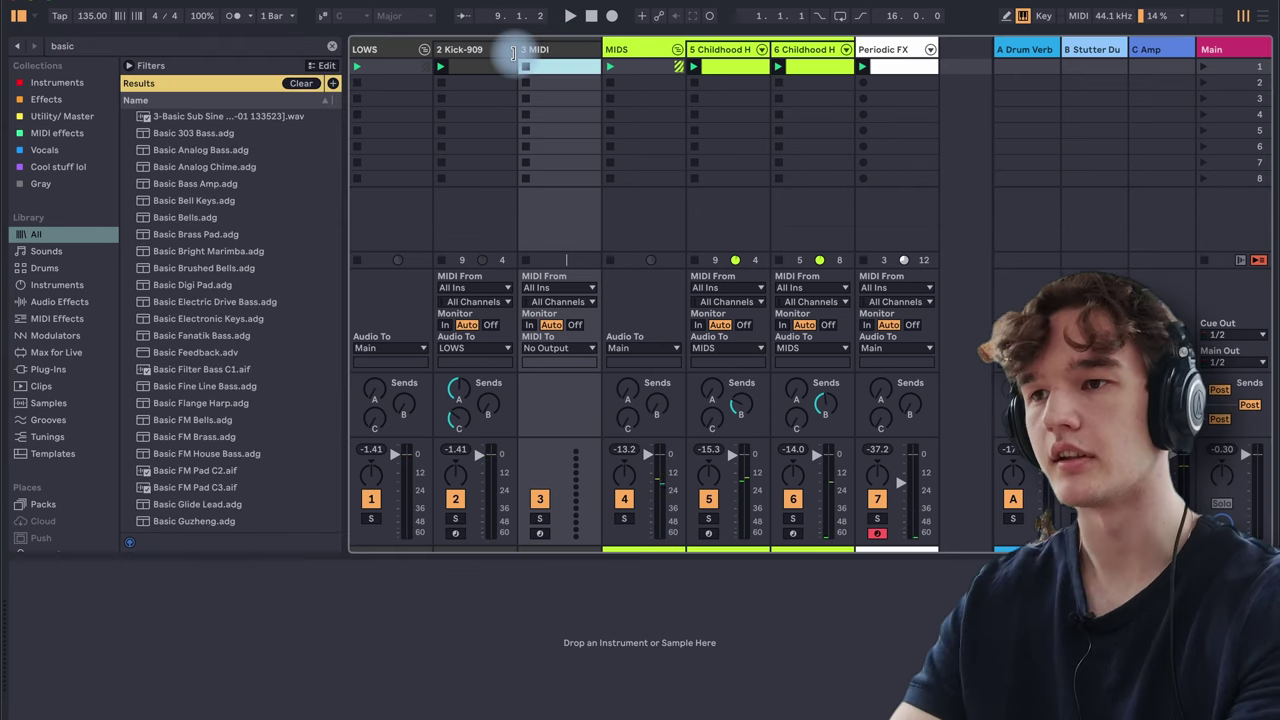
{"action": "key", "text": "super+f"}
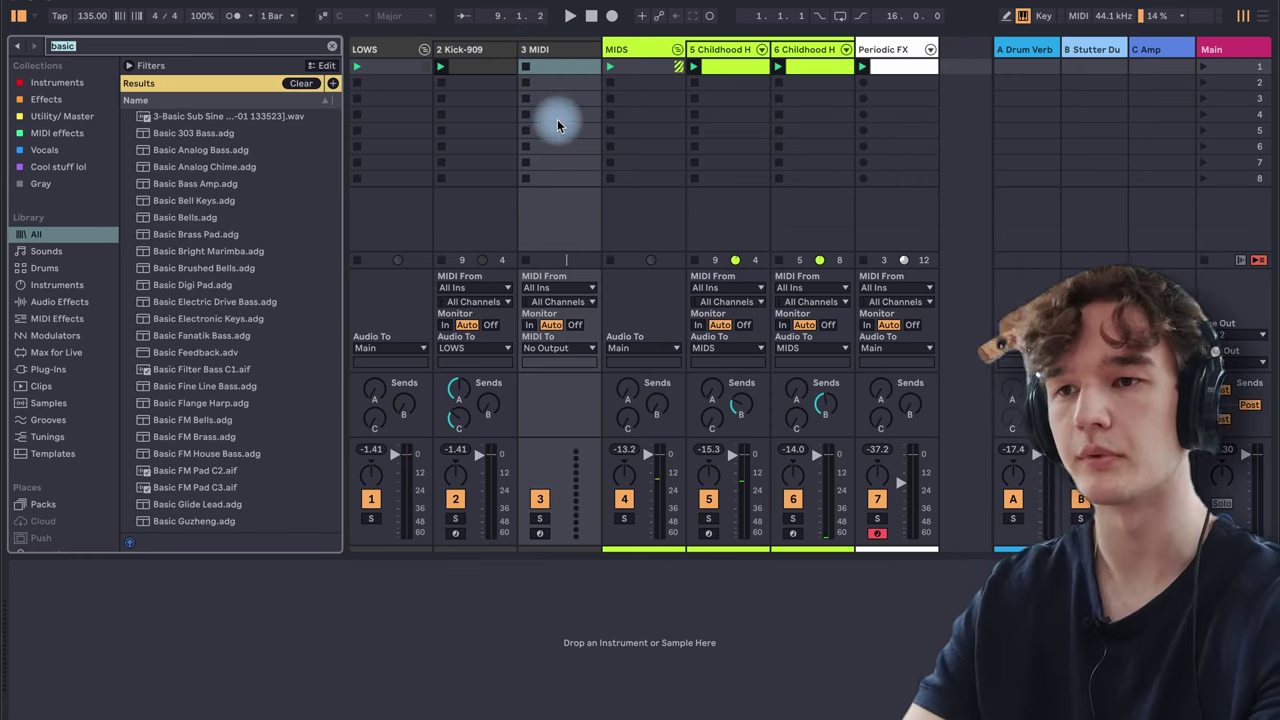
{"action": "scroll", "coordinate": [240, 430], "scroll_direction": "down", "scroll_amount": 3}
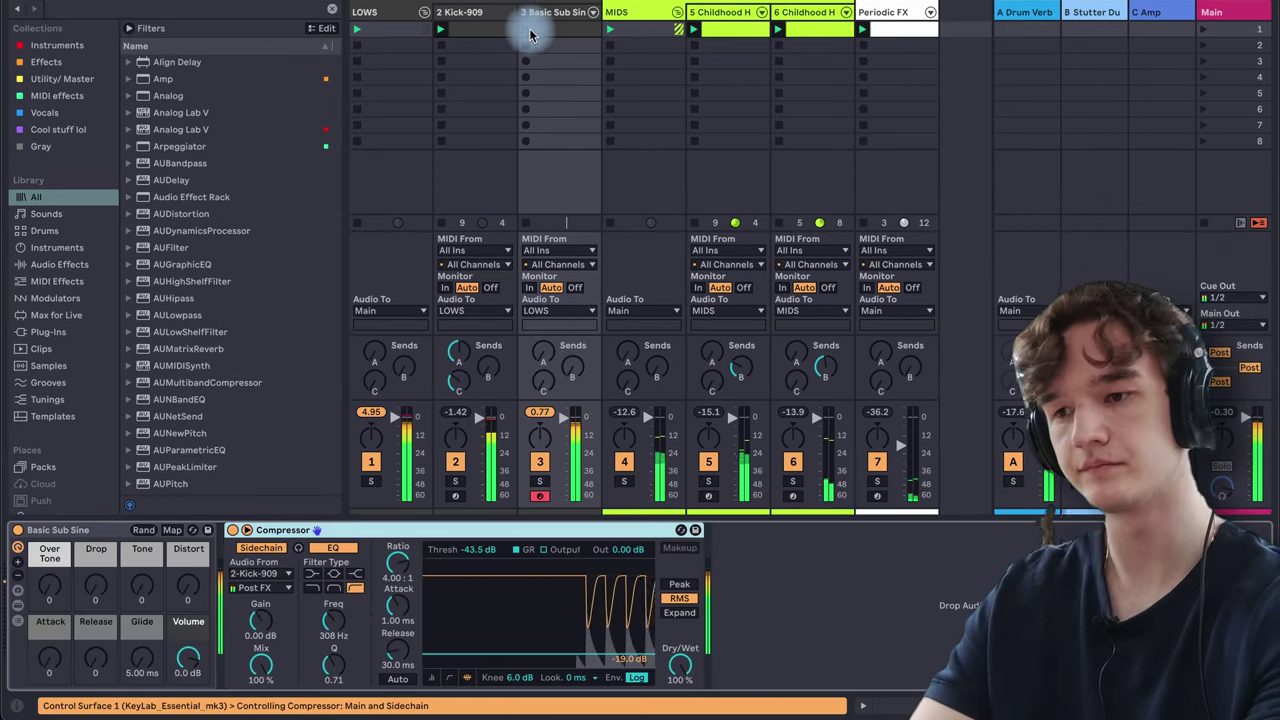
Audition low notes on the Basic Sub Sine track and create a MIDI clip in its first slot
{"action": "key", "text": "z"}
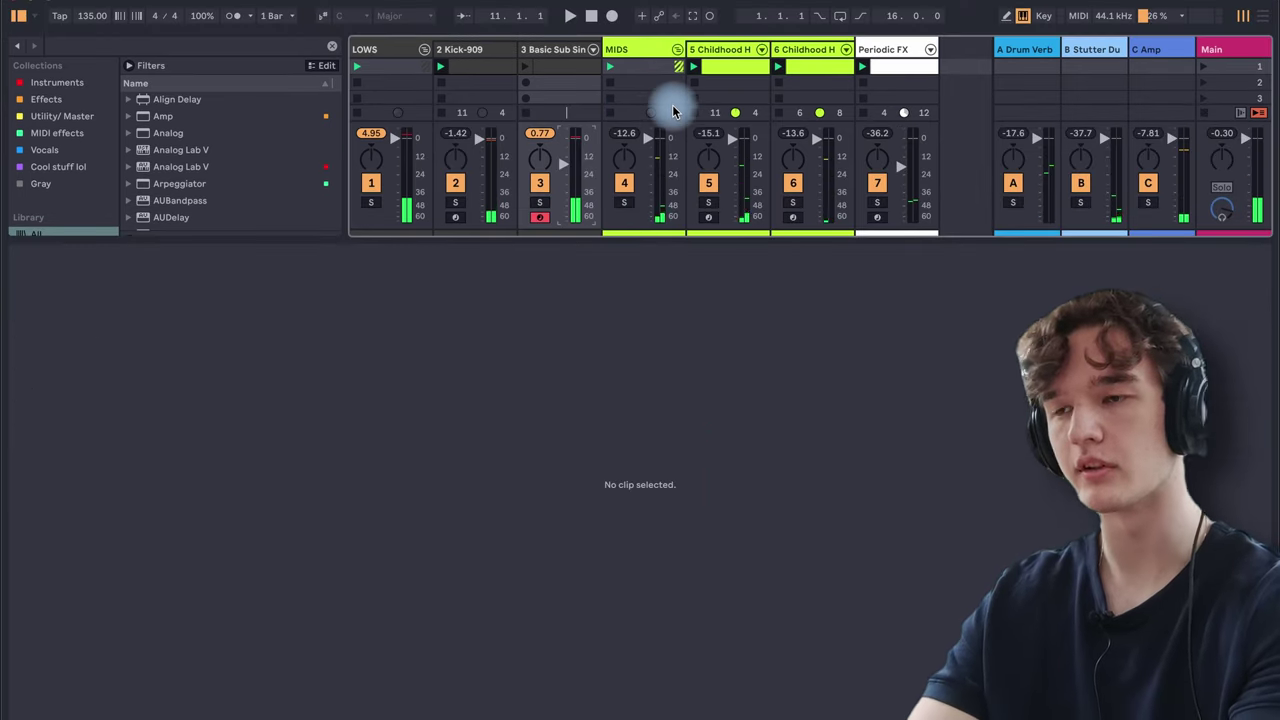
{"action": "key", "text": "super+k"}
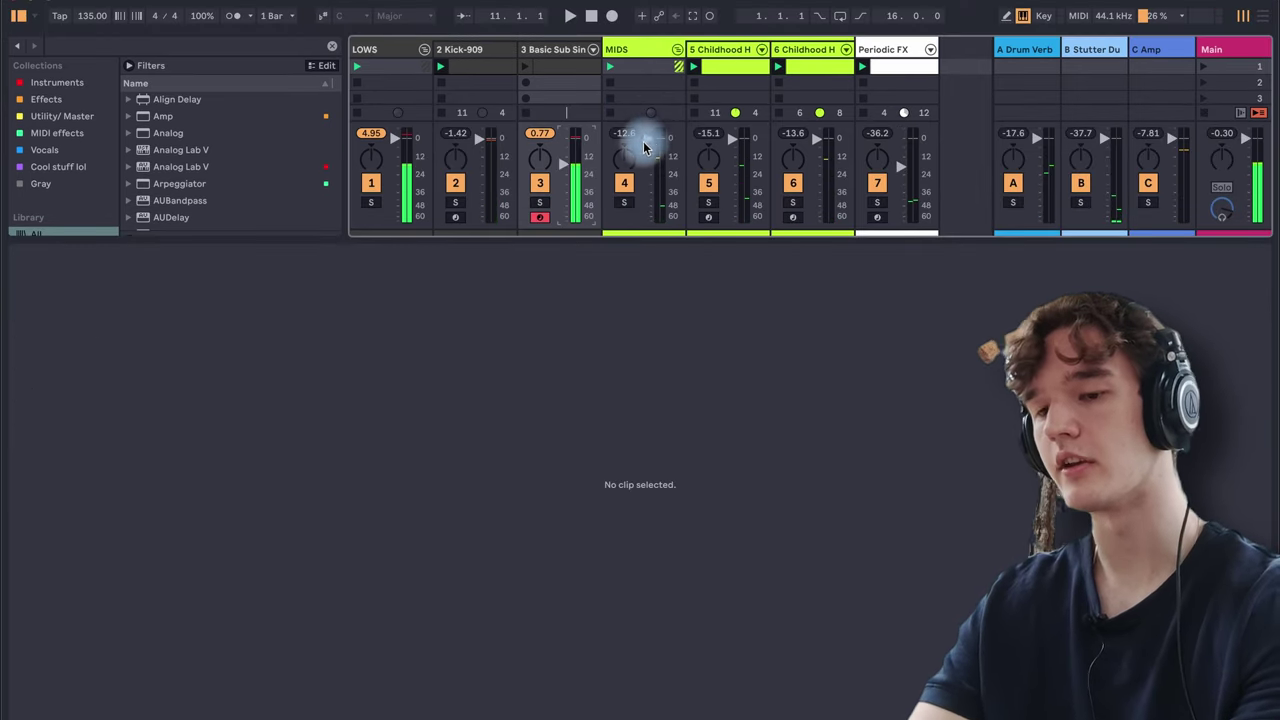
{"action": "key", "text": "space"}
{"action": "double_click", "coordinate": [531, 66]}
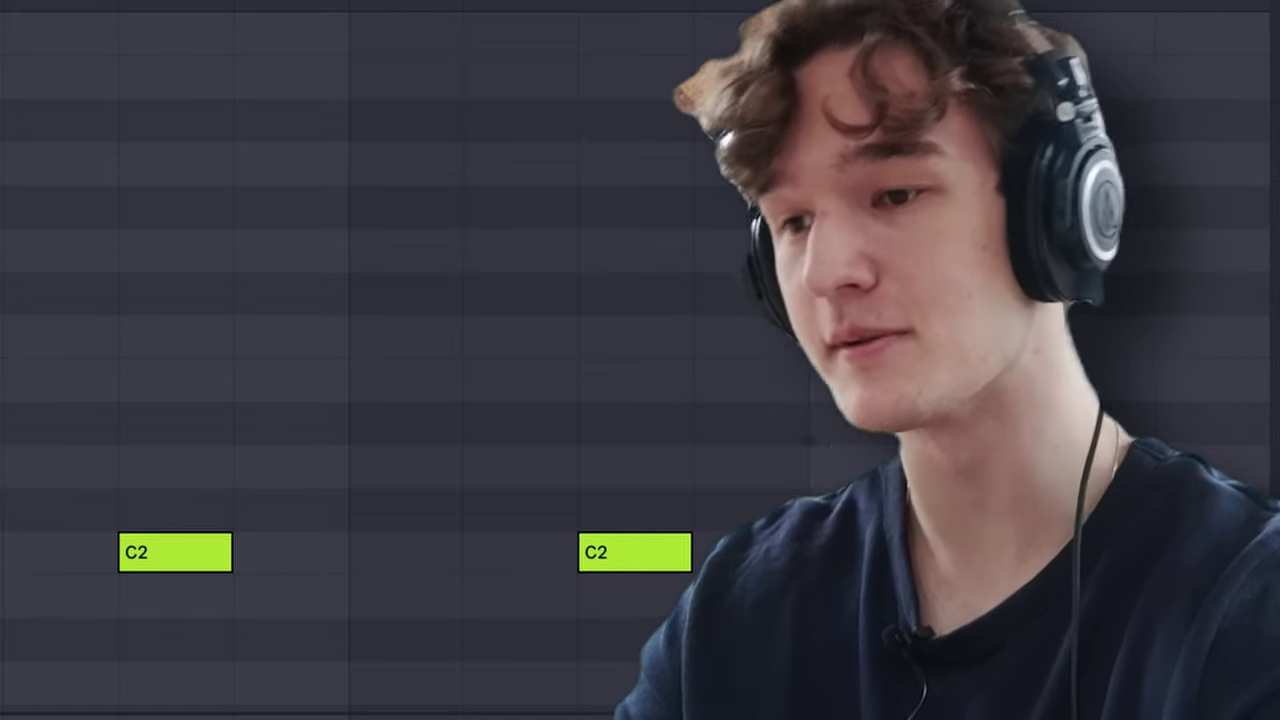
Check the C2 notes in the piano clip and the Chord device's shift settings on the first Childhood Home Piano track
{"action": "left_click_drag", "start_coordinate": [5, 450], "coordinate": [368, 660]}
{"action": "left_click_drag", "start_coordinate": [417, 433], "coordinate": [1260, 665]}
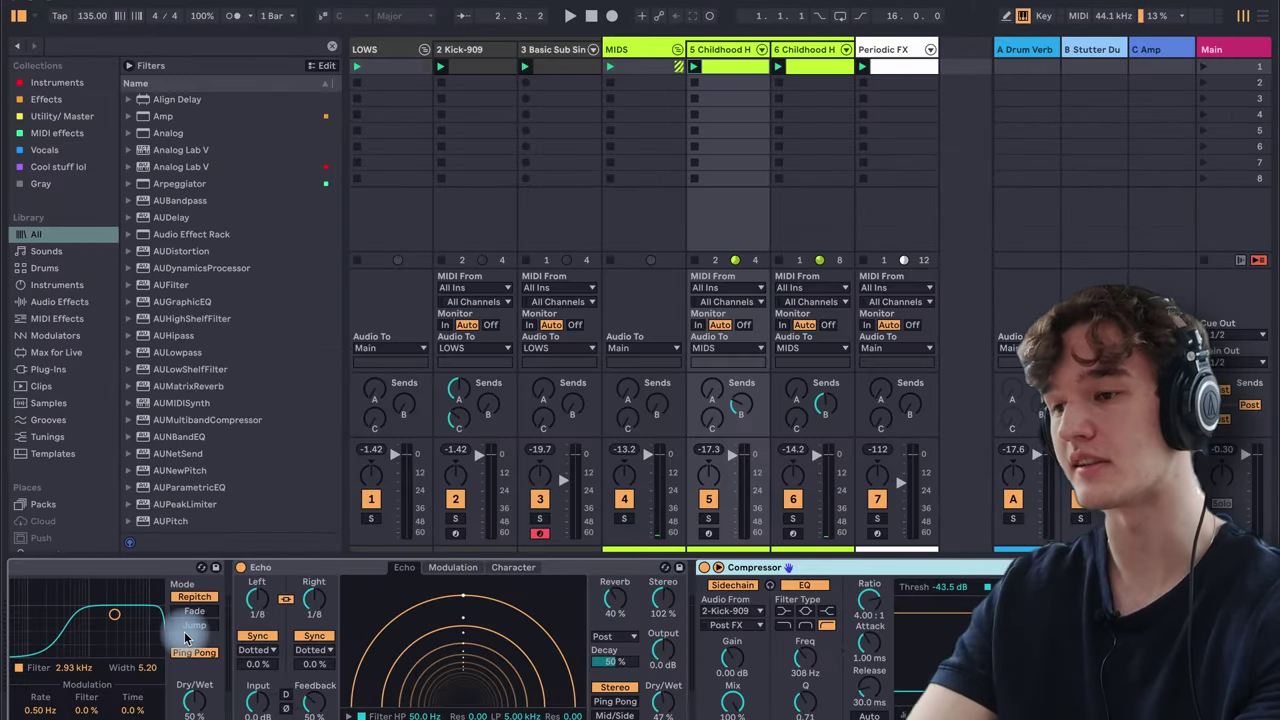
{"action": "scroll", "coordinate": [185, 638], "scroll_direction": "left", "scroll_amount": 10}
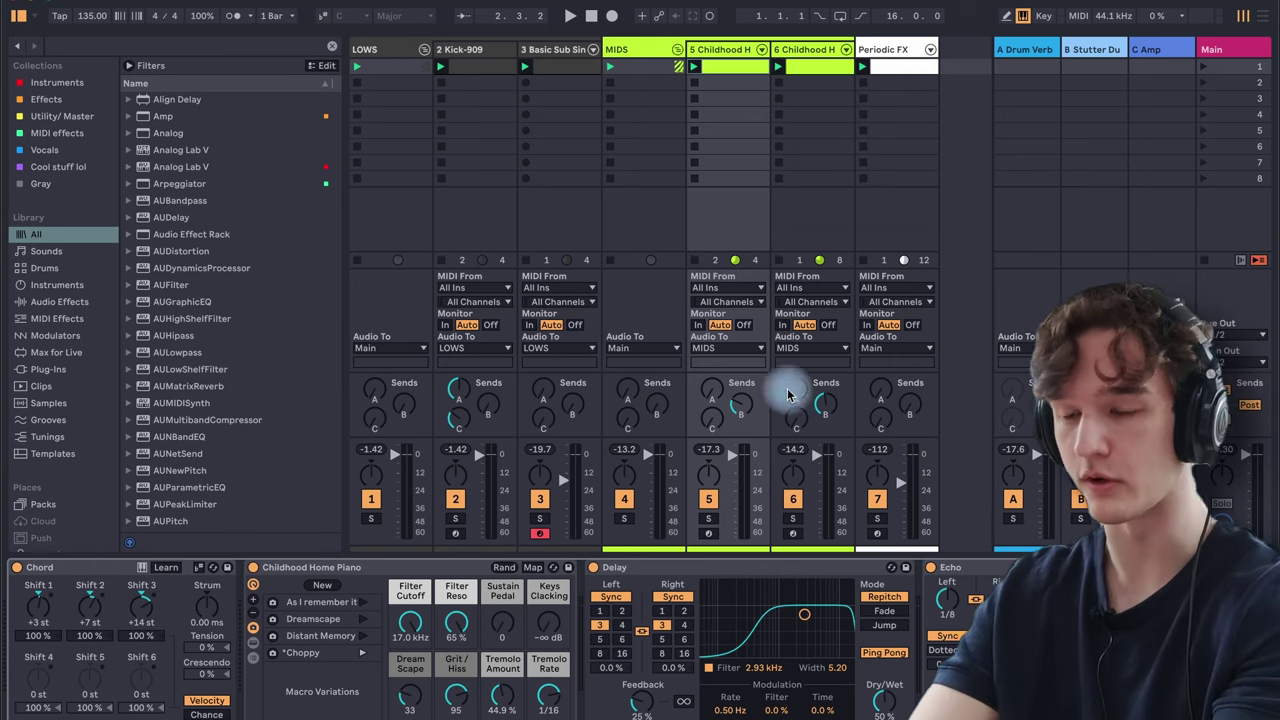
Play the Basic Sub Sine clip, extend its C1 note to fill the whole bar and transpose it down an octave to C0
{"action": "left_click", "coordinate": [565, 212]}
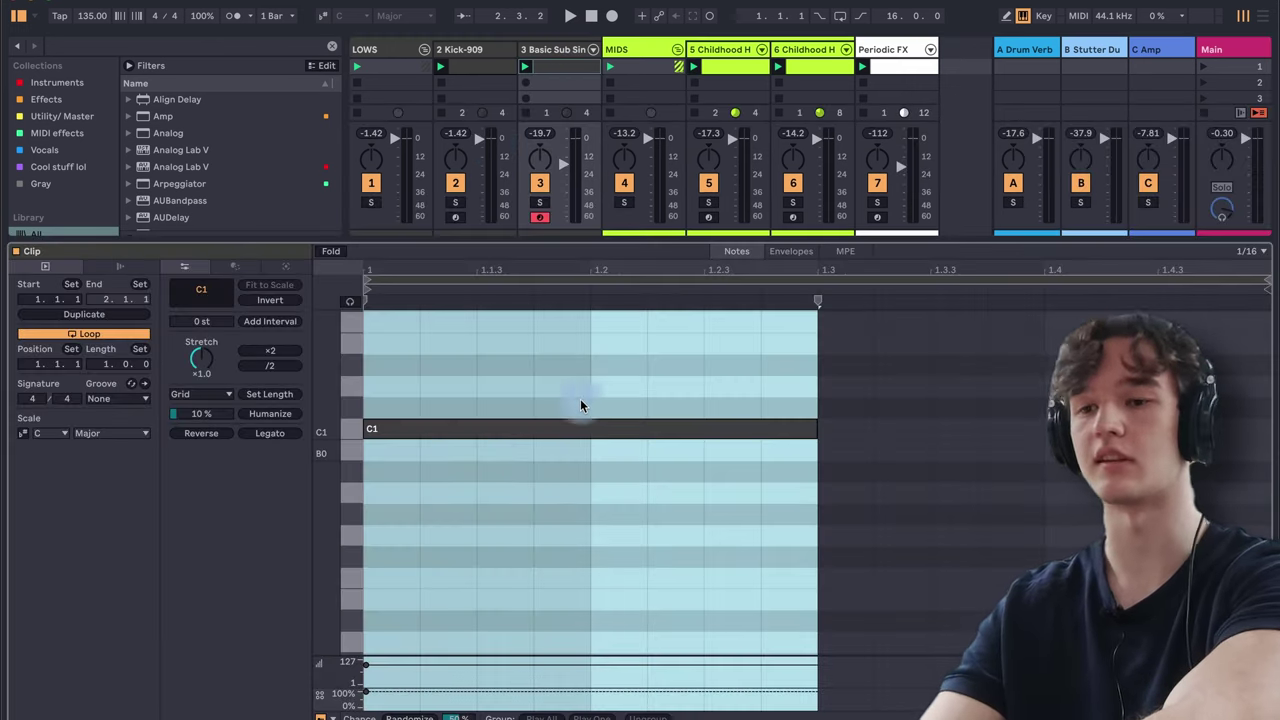
{"action": "scroll", "coordinate": [596, 394], "scroll_direction": "up", "scroll_amount": 2}
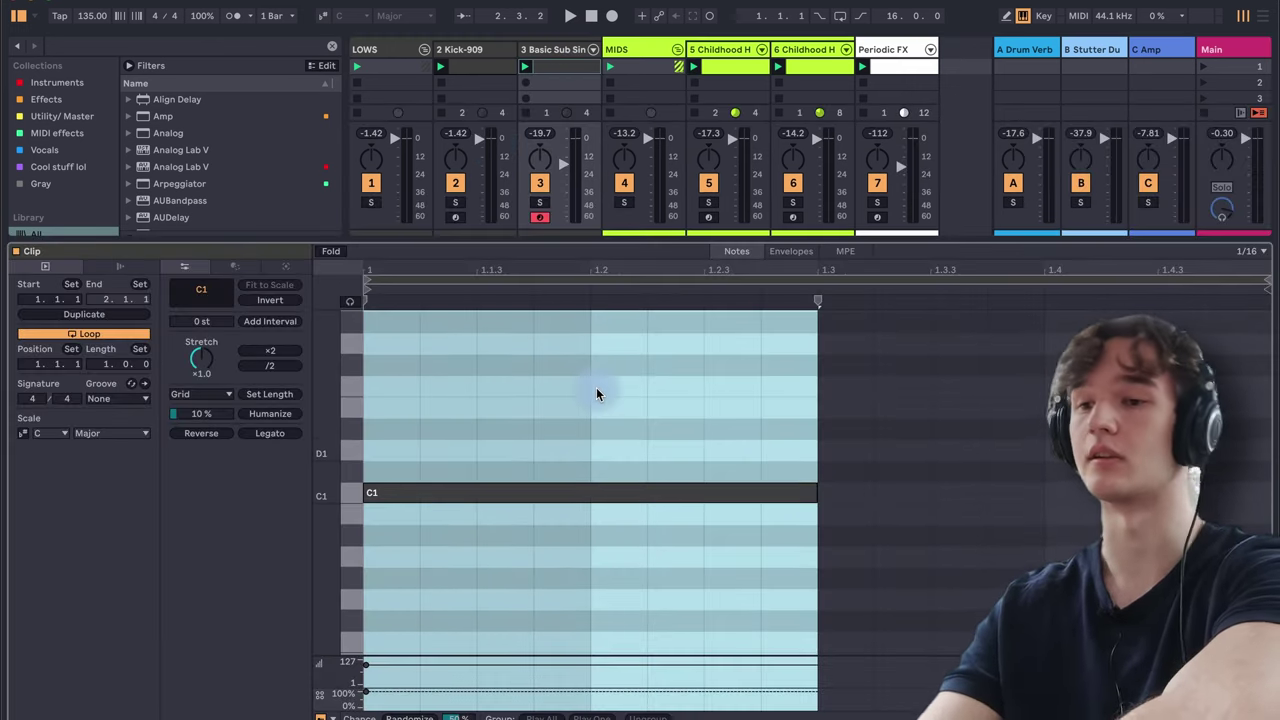
{"action": "left_click", "coordinate": [760, 440]}
{"action": "key", "text": "space"}
{"action": "key", "text": "space"}
{"action": "left_click", "coordinate": [816, 486]}
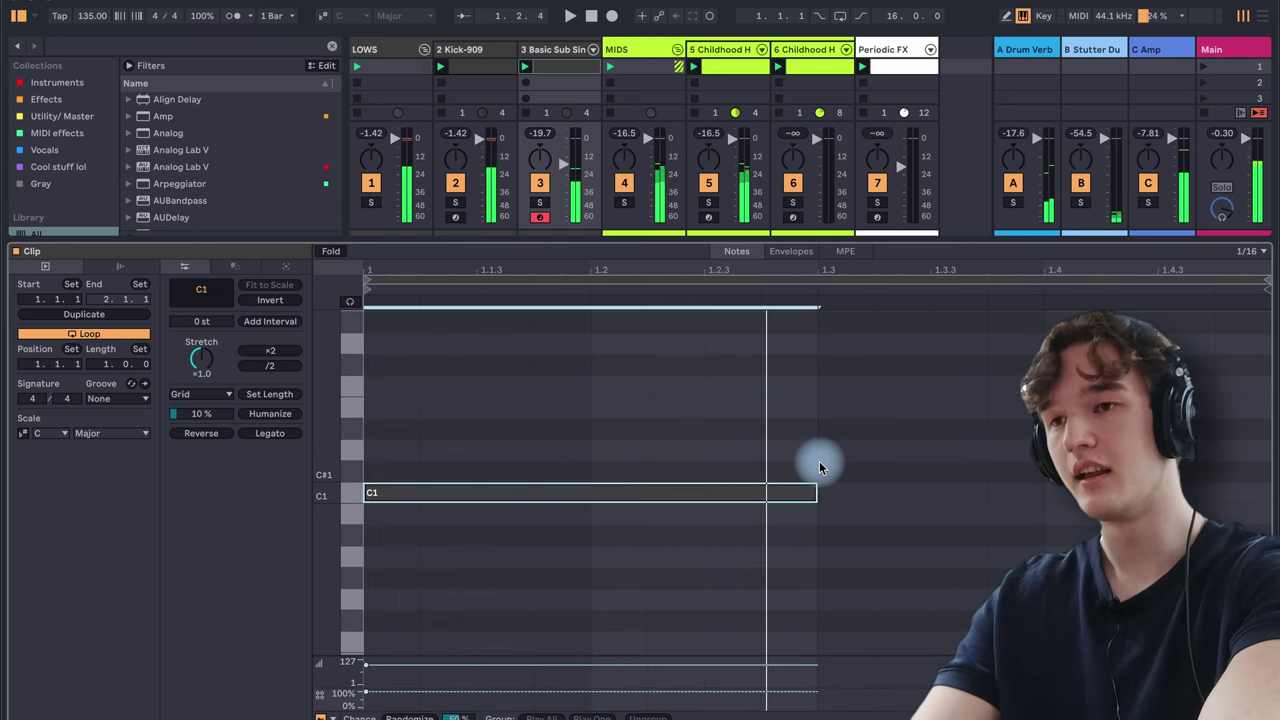
{"action": "key", "text": "ctrl+z"}
{"action": "key", "text": "shift+Down"}
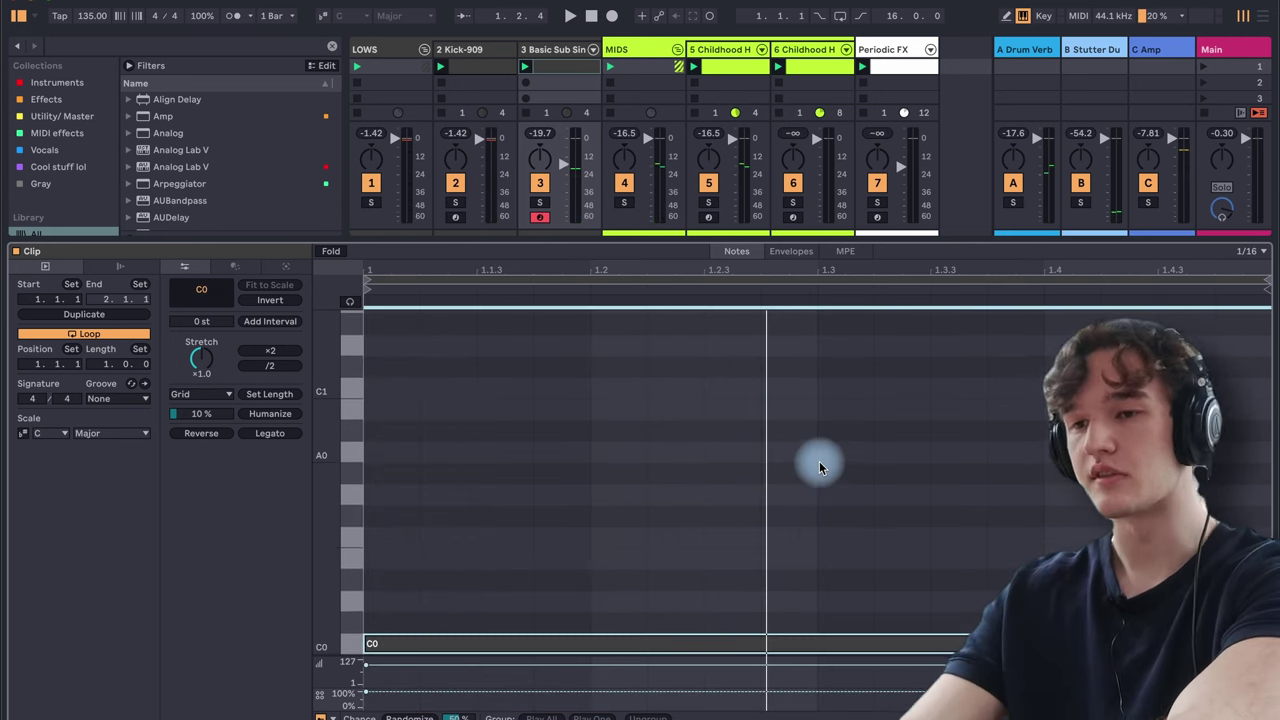
Transpose the sub note up an octave to C1 and set the clip's scale to C Minor
{"action": "key", "text": "space"}
{"action": "left_click", "coordinate": [802, 447]}
{"action": "key", "text": "shift+Up"}
{"action": "scroll", "coordinate": [751, 471], "scroll_direction": "up", "scroll_amount": 3}
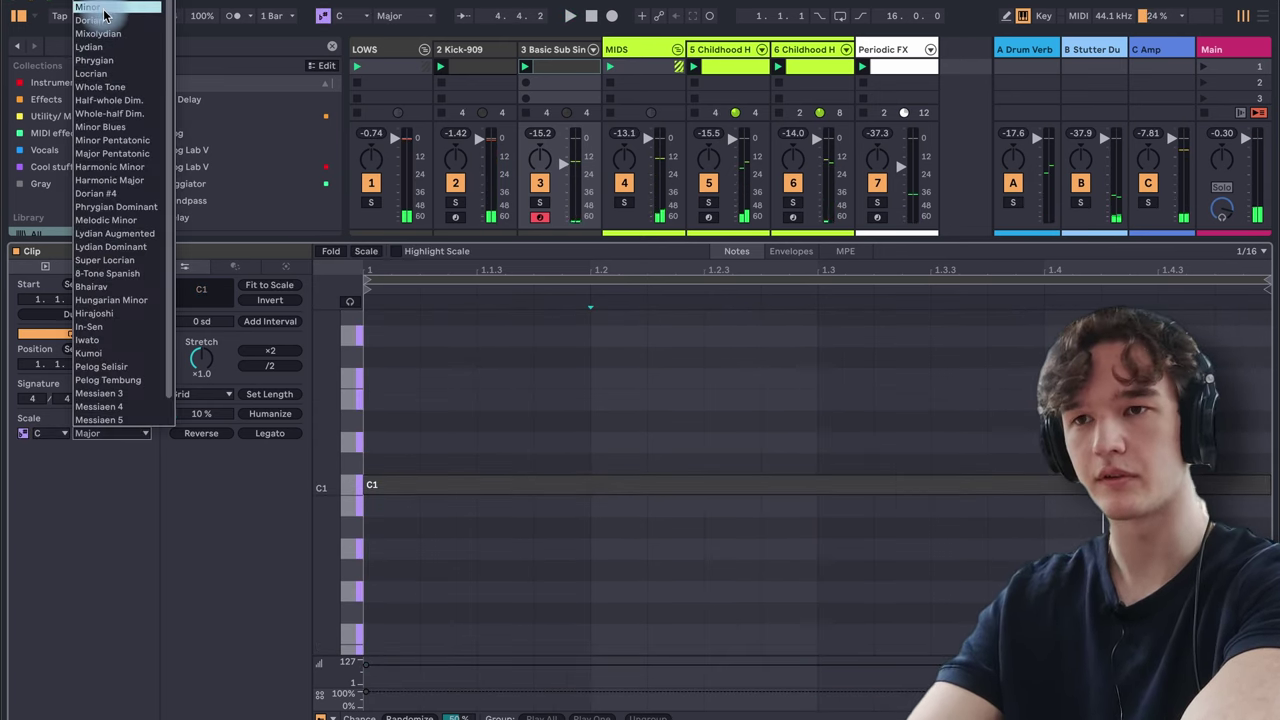
{"action": "left_click", "coordinate": [104, 9]}
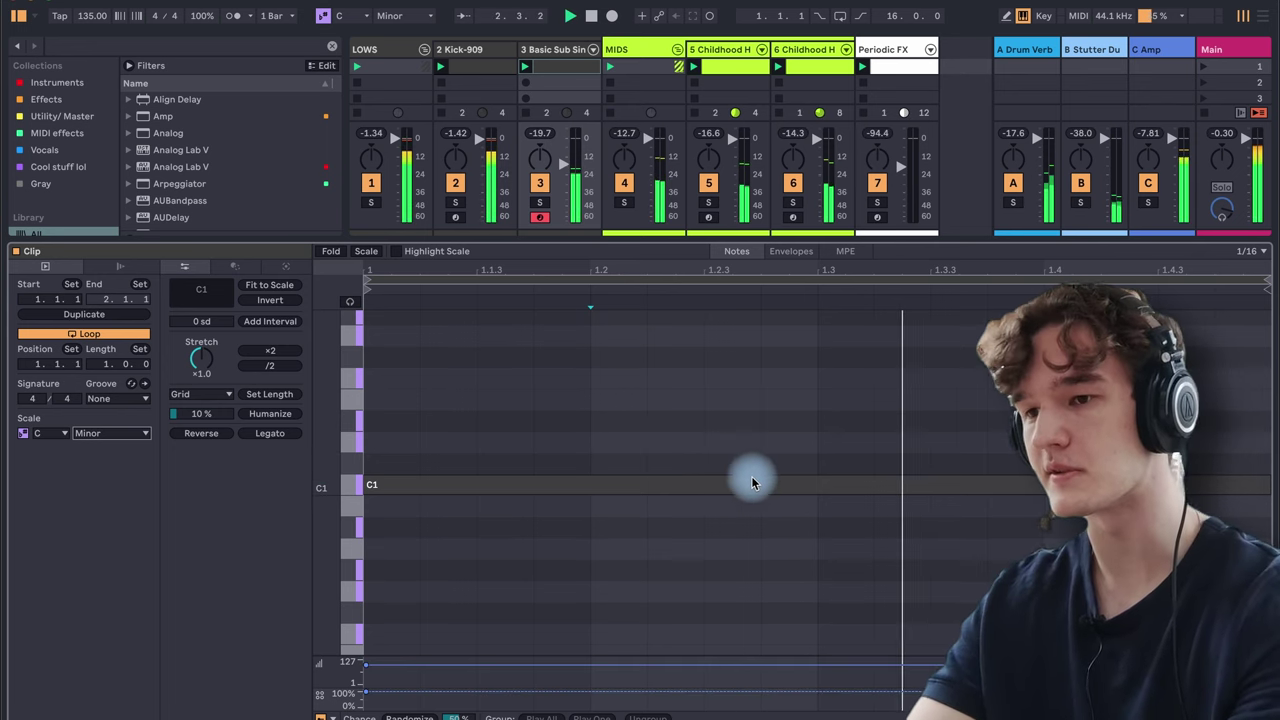
Add a one-beat D1 note above the long C1 note and place it at beat 1.3
{"action": "mouse_move", "coordinate": [628, 442]}
{"action": "left_mouse_down"}
{"action": "mouse_move", "coordinate": [806, 440]}
{"action": "mouse_move", "coordinate": [795, 443]}
{"action": "left_mouse_up"}
{"action": "key", "text": "Right"}
{"action": "key", "text": "Right"}
{"action": "key", "text": "Right"}
{"action": "key", "text": "Right"}
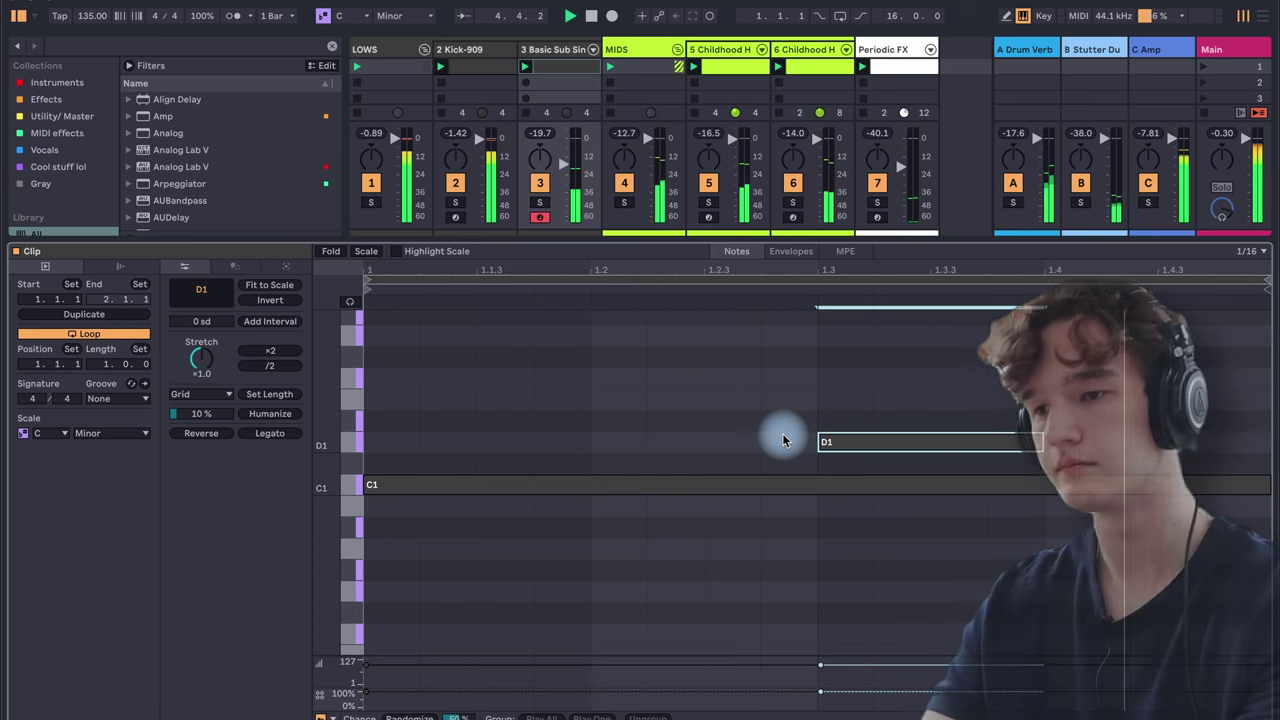
{"action": "left_click", "coordinate": [837, 386]}
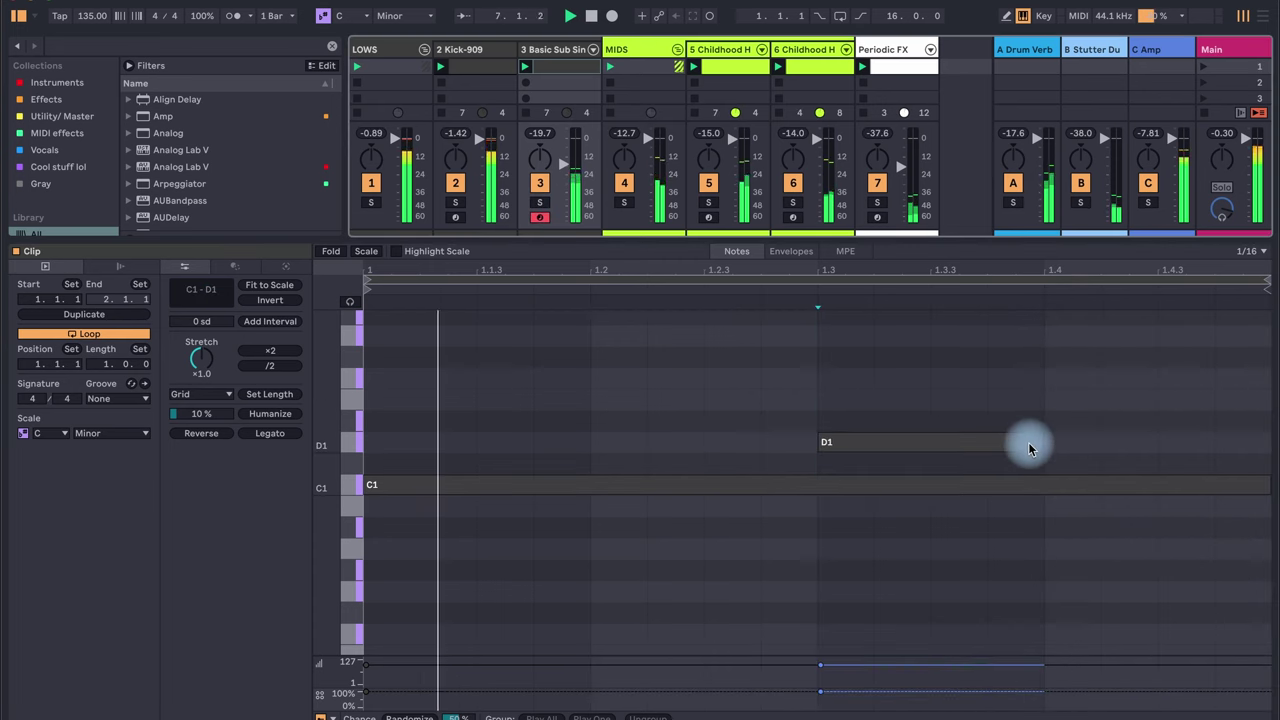
Lengthen the D1 note to the end of the bar and shorten the C1 note to just past beat 1.3
{"action": "left_click", "coordinate": [1028, 447]}
{"action": "key", "text": "shift+Right"}
{"action": "key", "text": "shift+Right"}
{"action": "key", "text": "shift+Right"}
{"action": "key", "text": "shift+Right"}
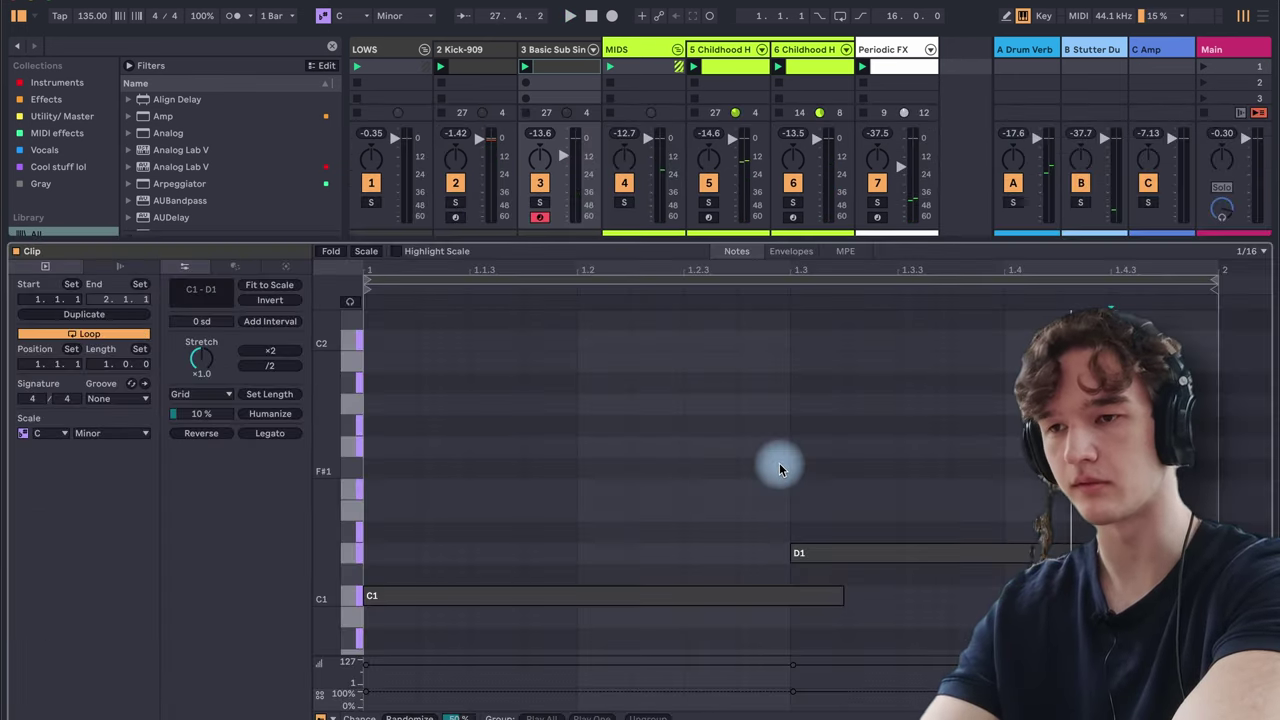
Duplicate the sub clip's one-bar pattern into a two-bar loop and play it
{"action": "key", "text": "space"}
{"action": "left_click", "coordinate": [834, 469]}
{"action": "left_click", "coordinate": [793, 464]}
{"action": "left_click", "coordinate": [100, 314]}
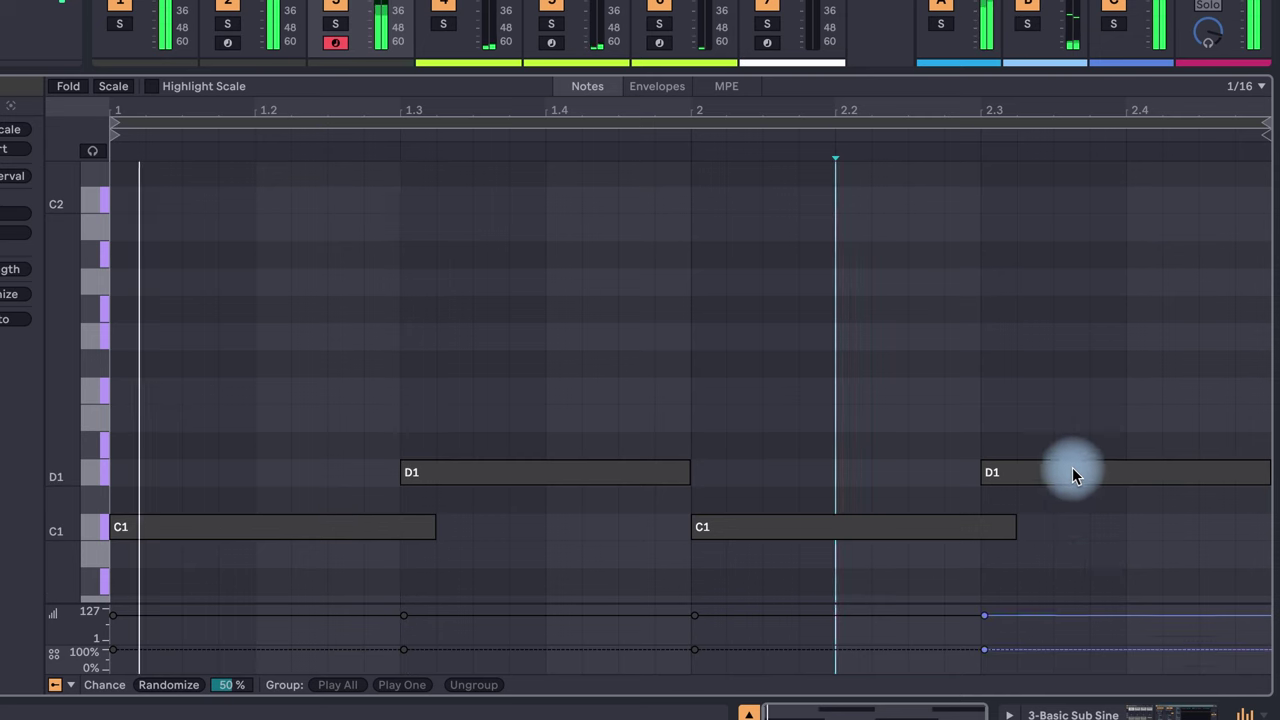
Try the second bar's D1 note at lower pitches, from B♭0 down to A♭0
{"action": "key", "text": "Down"}
{"action": "key", "text": "Down"}
{"action": "key", "text": "Down"}
{"action": "key", "text": "Down"}
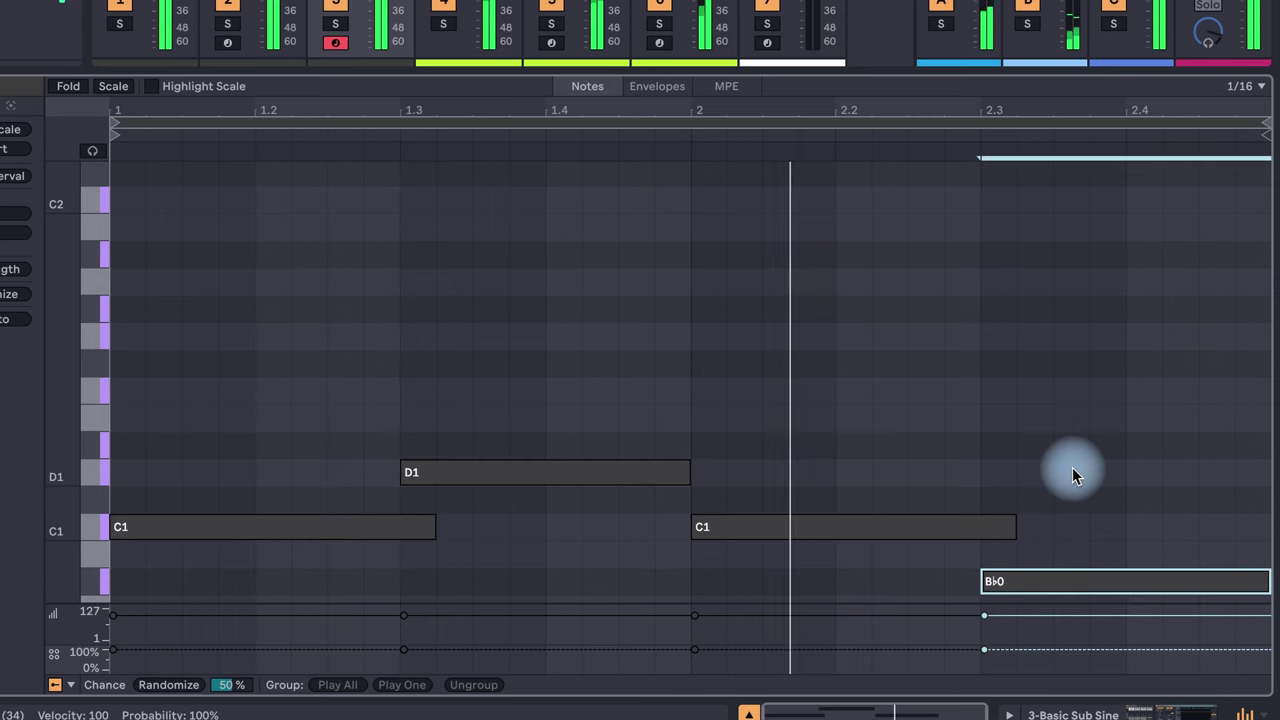
{"action": "key", "text": "Down"}
{"action": "key", "text": "Down"}
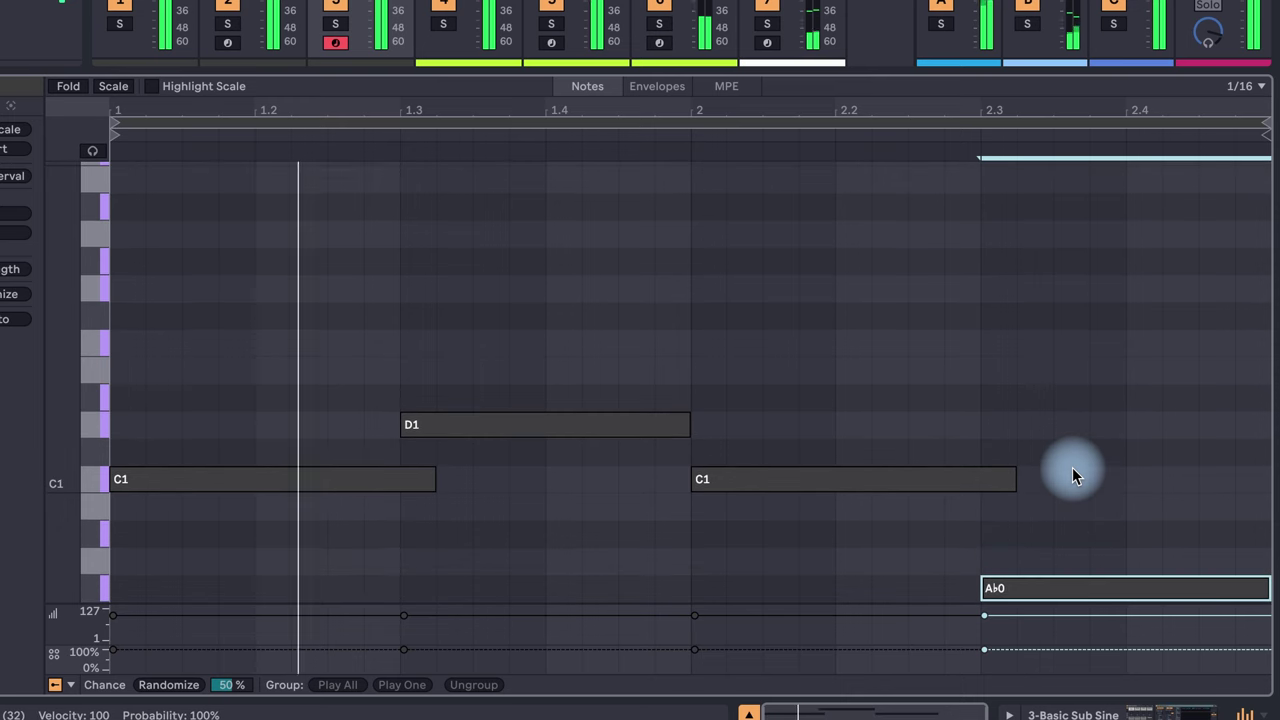
Delete the A♭0 note and extend the second C1 note to the end of bar 2
{"action": "left_click", "coordinate": [979, 415]}
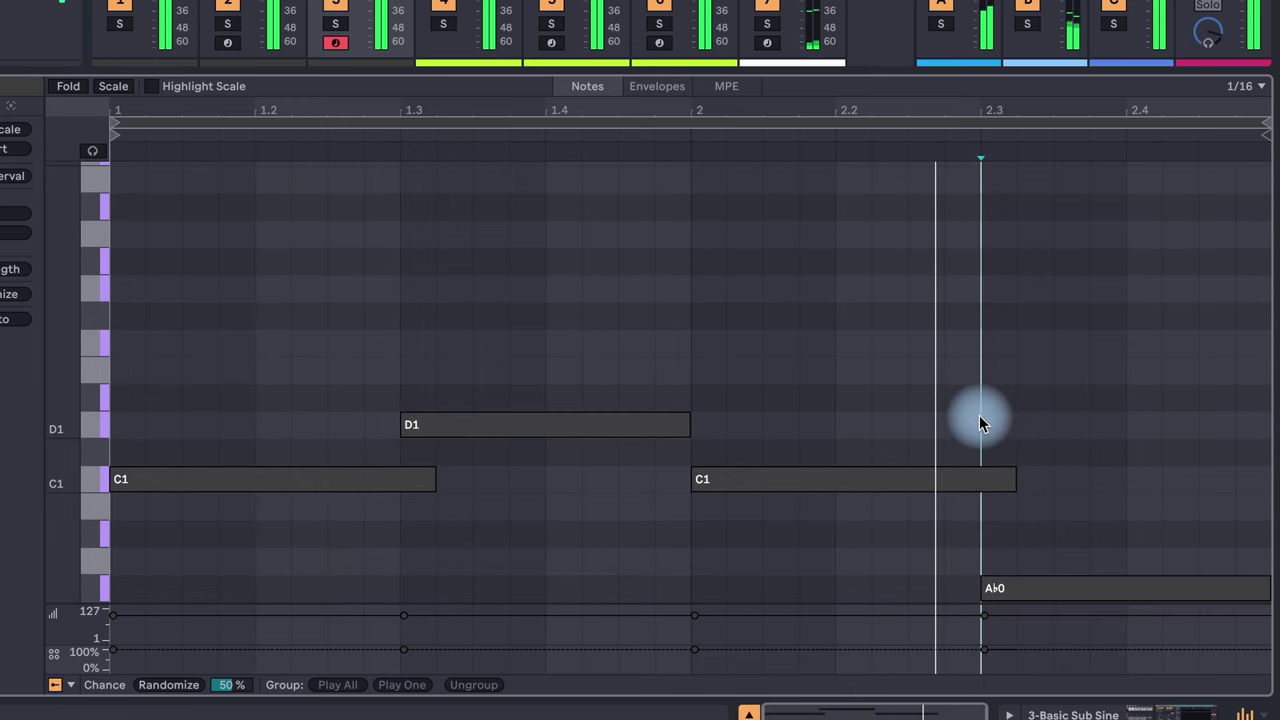
{"action": "left_click", "coordinate": [998, 592]}
{"action": "key", "text": "Delete"}
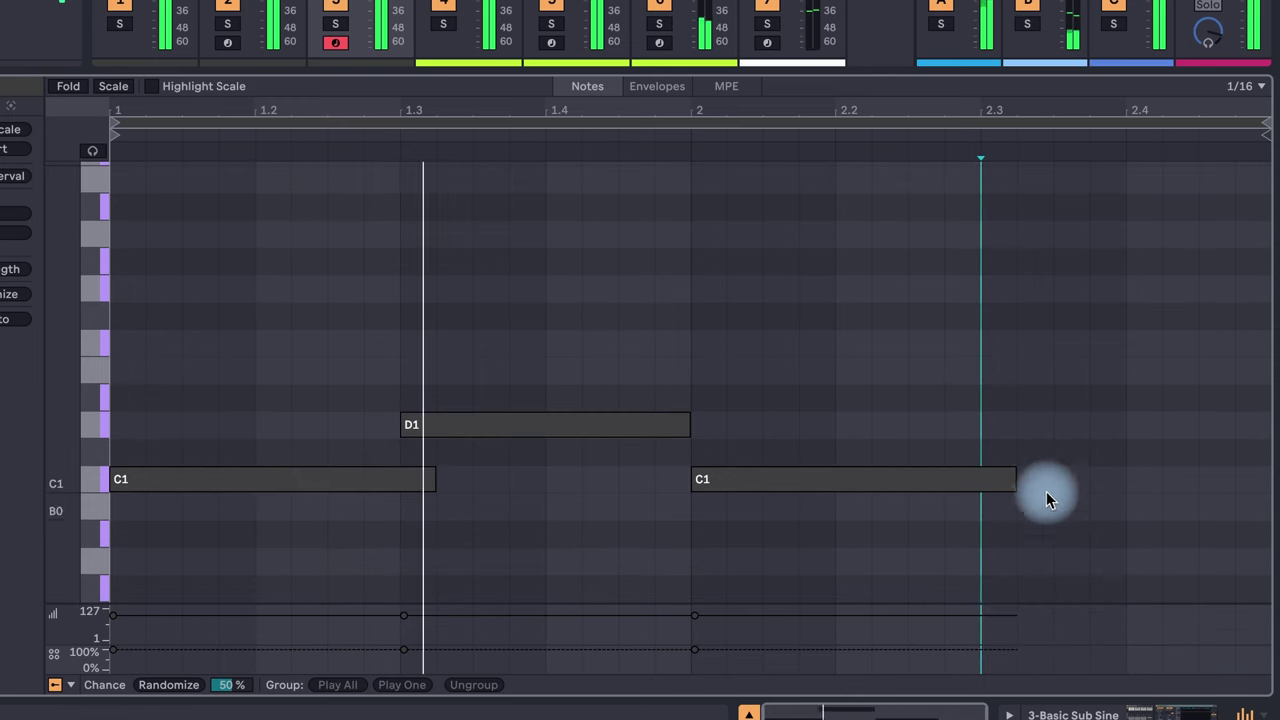
{"action": "left_click_drag", "start_coordinate": [1014, 479], "coordinate": [1270, 477]}
{"action": "left_click", "coordinate": [805, 423]}
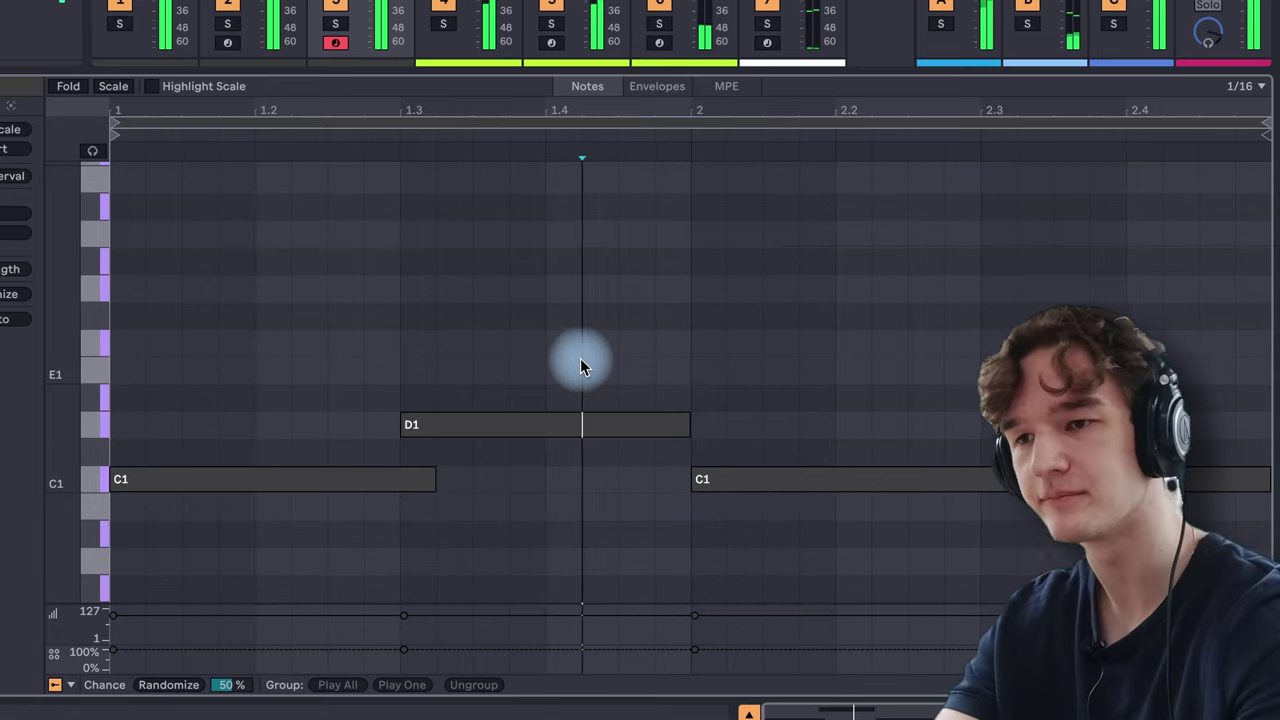
{"action": "left_click", "coordinate": [549, 357]}
{"action": "left_click", "coordinate": [688, 333]}
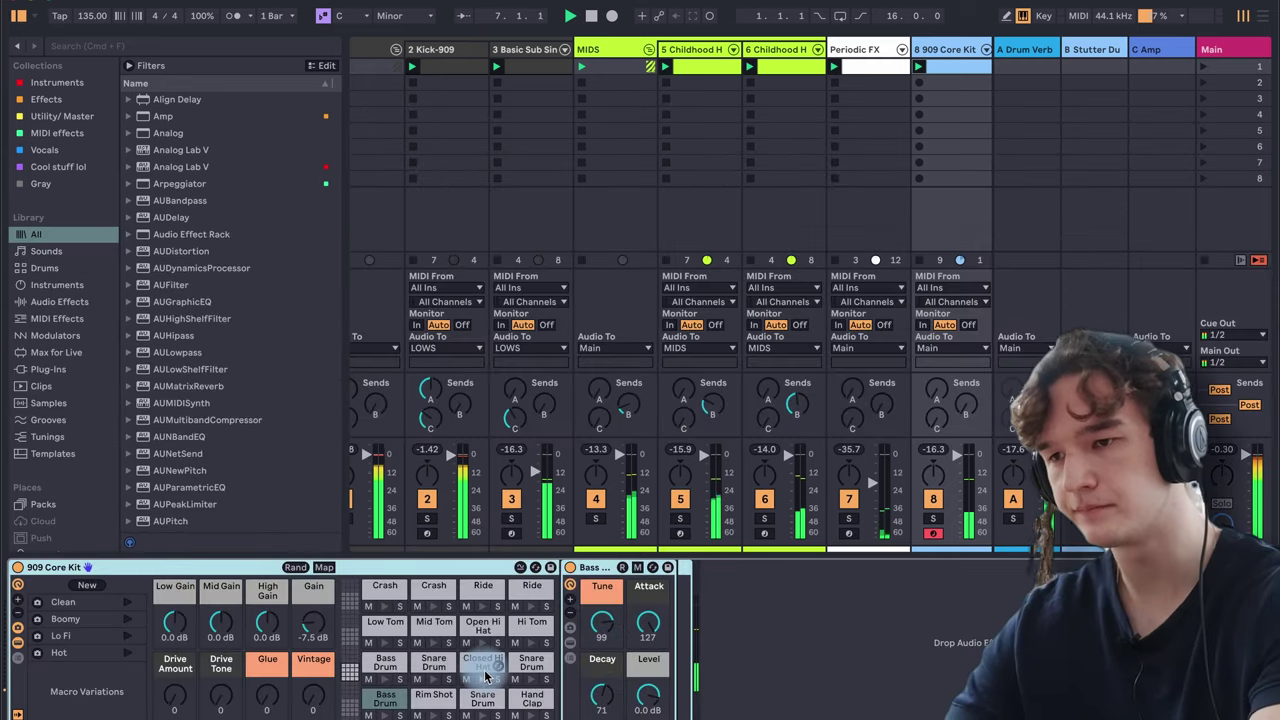
Set the 909 Core Kit's Closed Hi Hat decay to 444 ms and raise the kit track's Send A to about two-thirds
{"action": "left_click", "coordinate": [485, 668]}
{"action": "left_click_drag", "start_coordinate": [625, 622], "coordinate": [626, 622]}
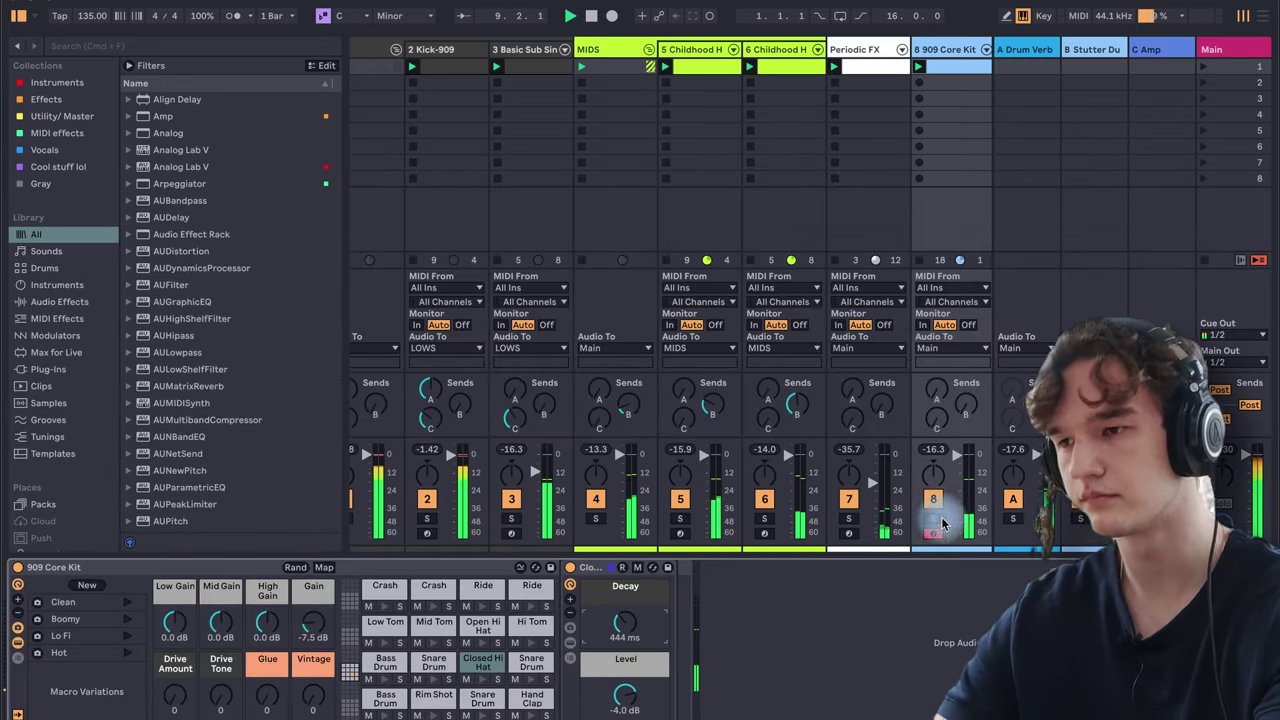
{"action": "left_click_drag", "start_coordinate": [938, 388], "coordinate": [940, 382]}
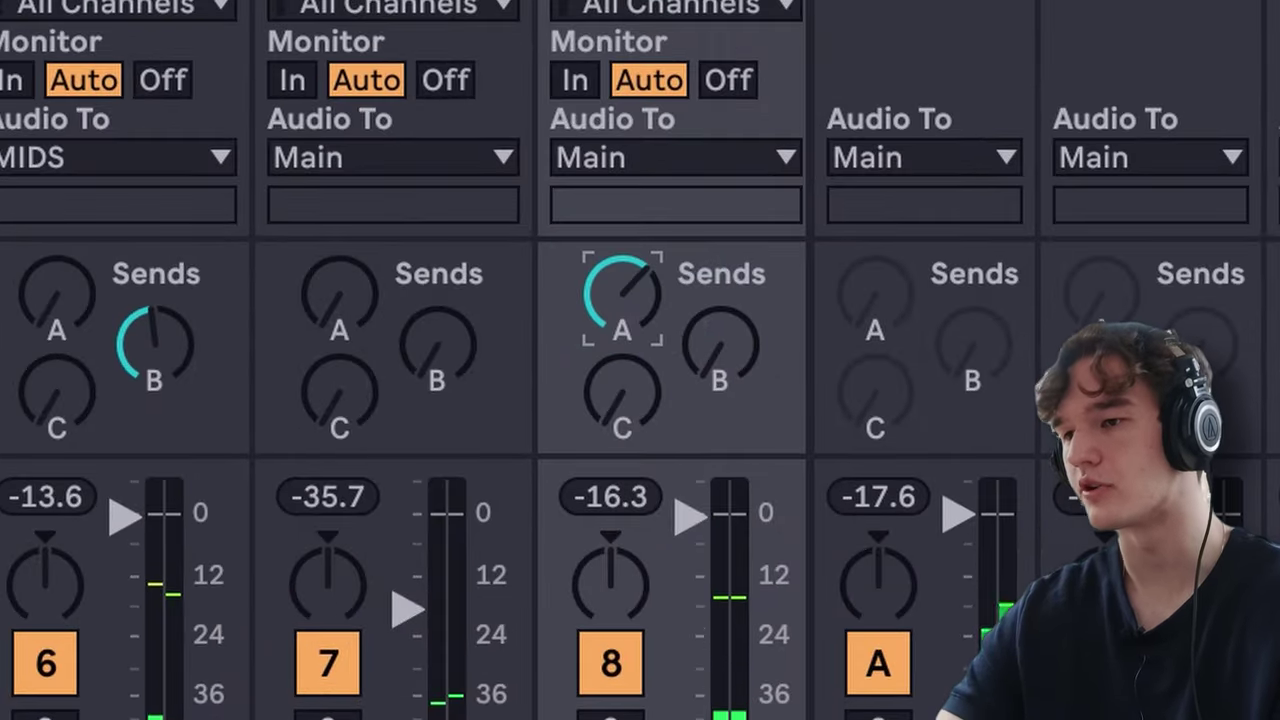
Add an Echo after the 909 Core Kit, setting Dry/Wet to 50 % and the channel mode to Ping Pong
{"action": "key", "text": "Right"}
{"action": "key", "text": "Left"}
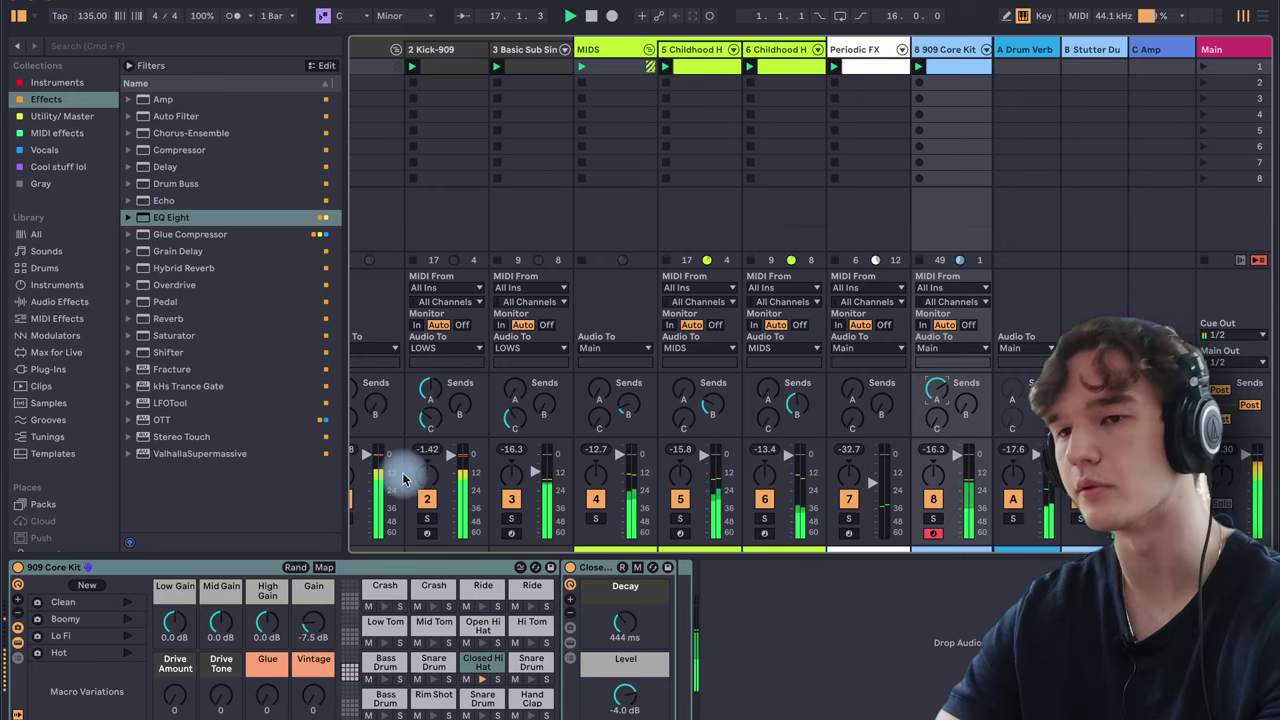
{"action": "scroll", "coordinate": [362, 450], "scroll_direction": "left", "scroll_amount": 1}
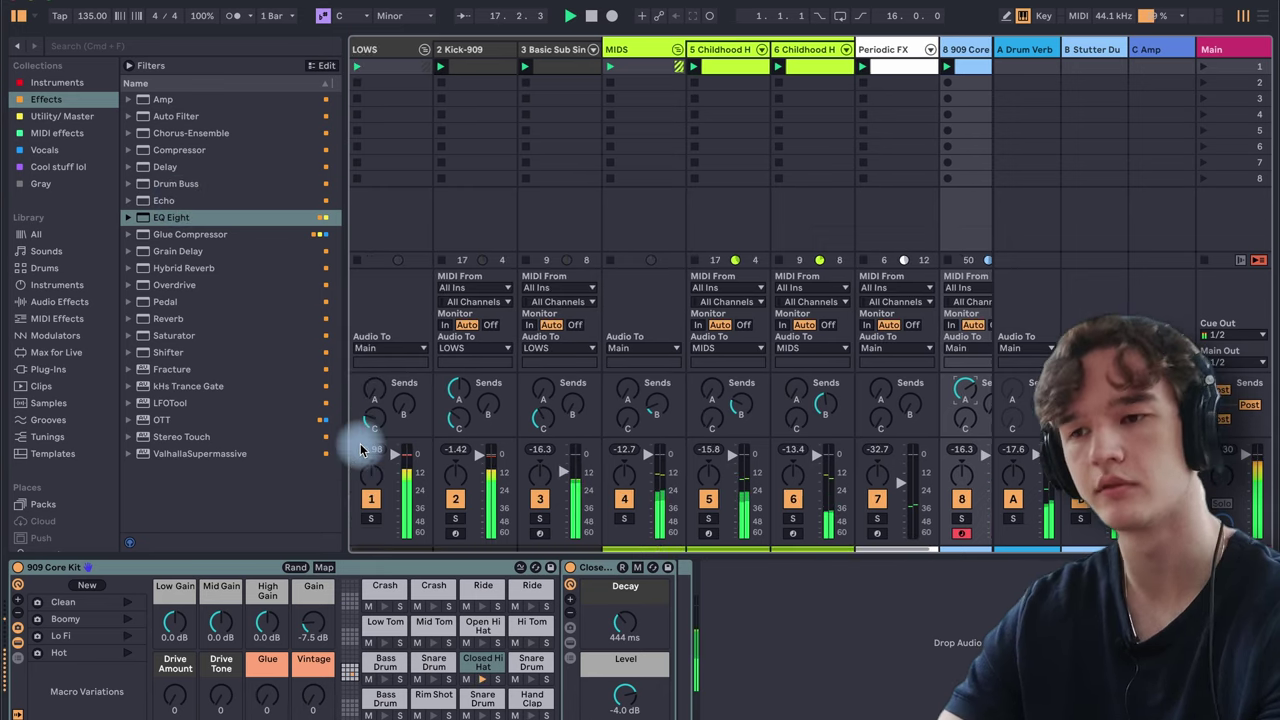
{"action": "scroll", "coordinate": [750, 475], "scroll_direction": "right", "scroll_amount": 2}
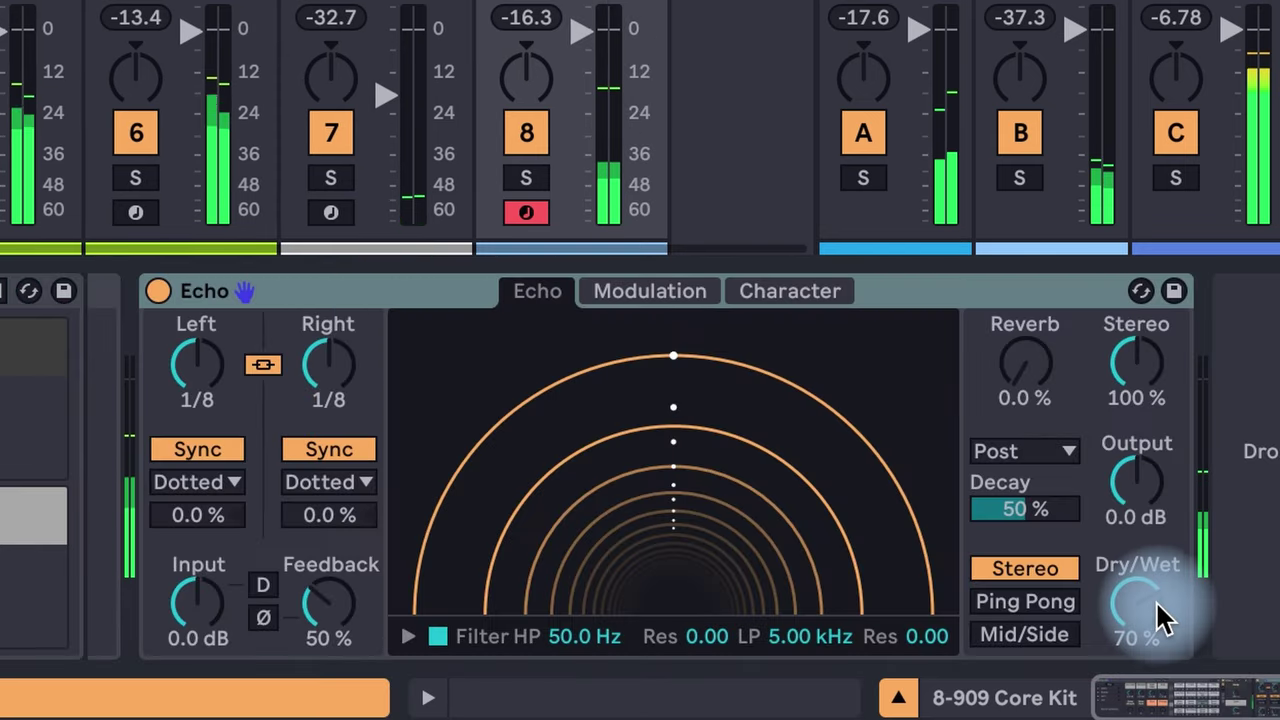
{"action": "left_click_drag", "start_coordinate": [1160, 600], "coordinate": [1157, 602]}
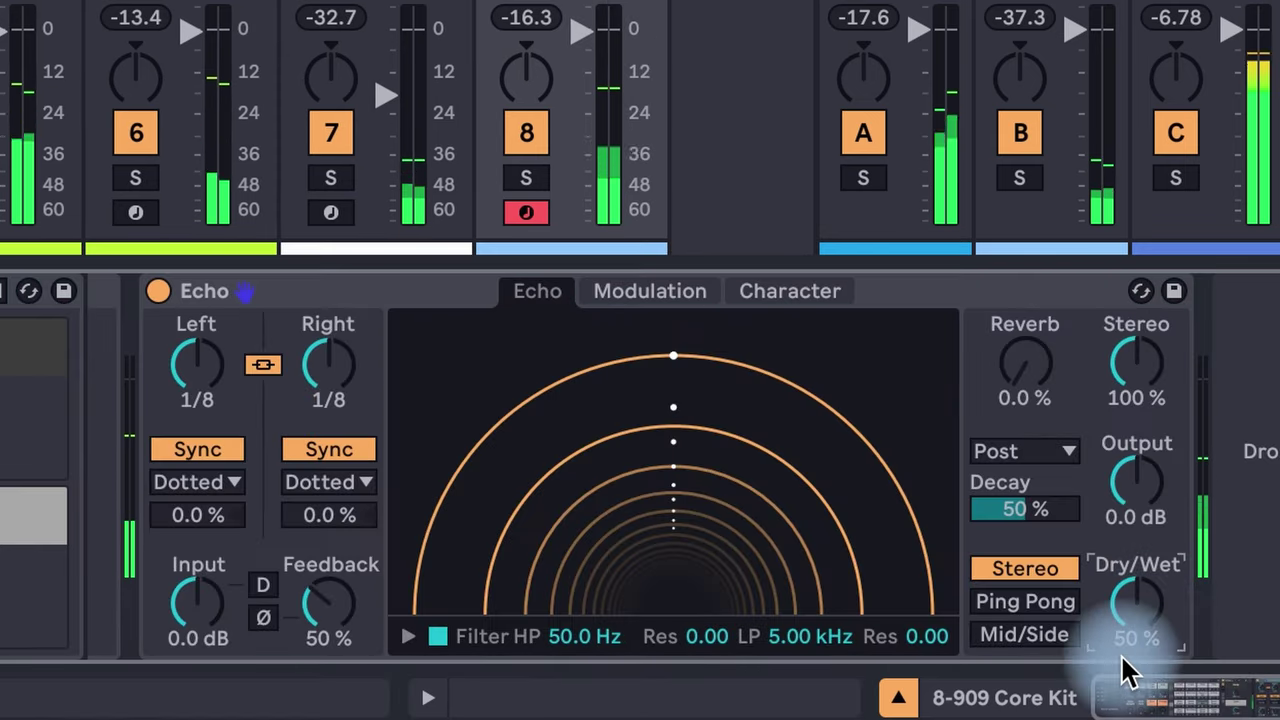
{"action": "left_click", "coordinate": [1030, 634]}
{"action": "left_click", "coordinate": [1022, 603]}
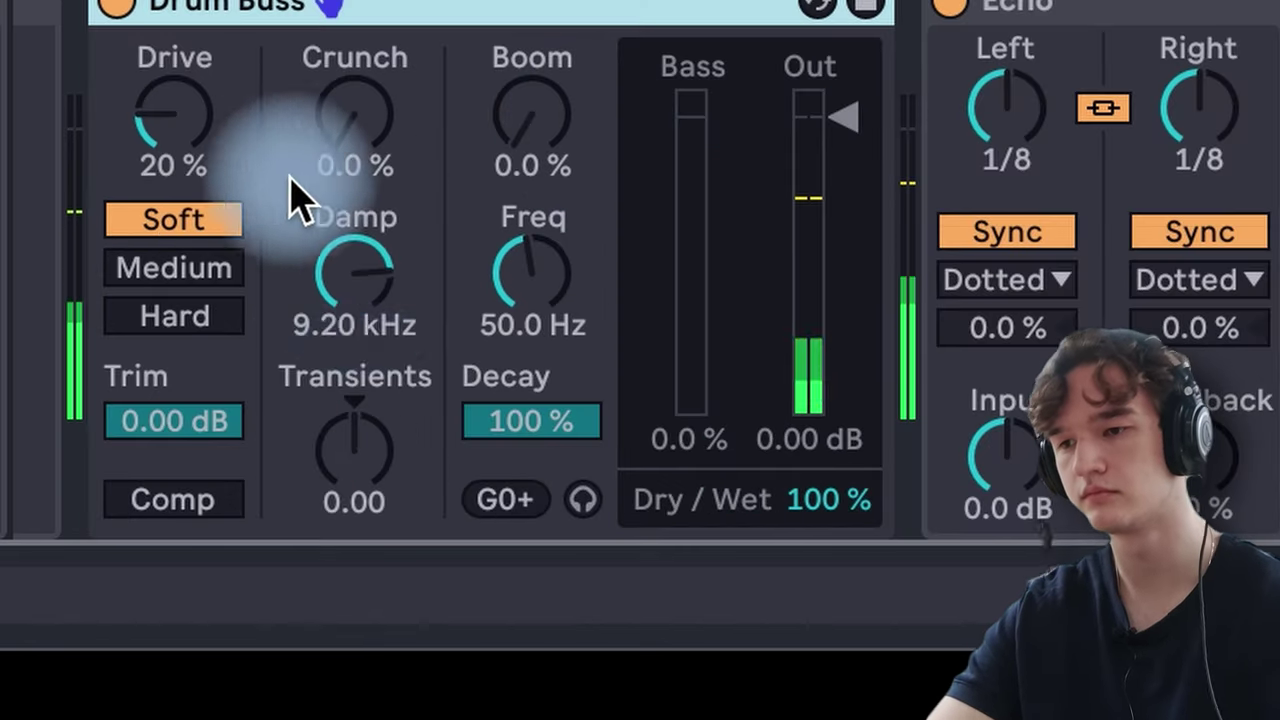
Adjust the Transients and Crunch amounts of the Drum Buss on the 909 hi-hat track
{"action": "left_click", "coordinate": [355, 450]}
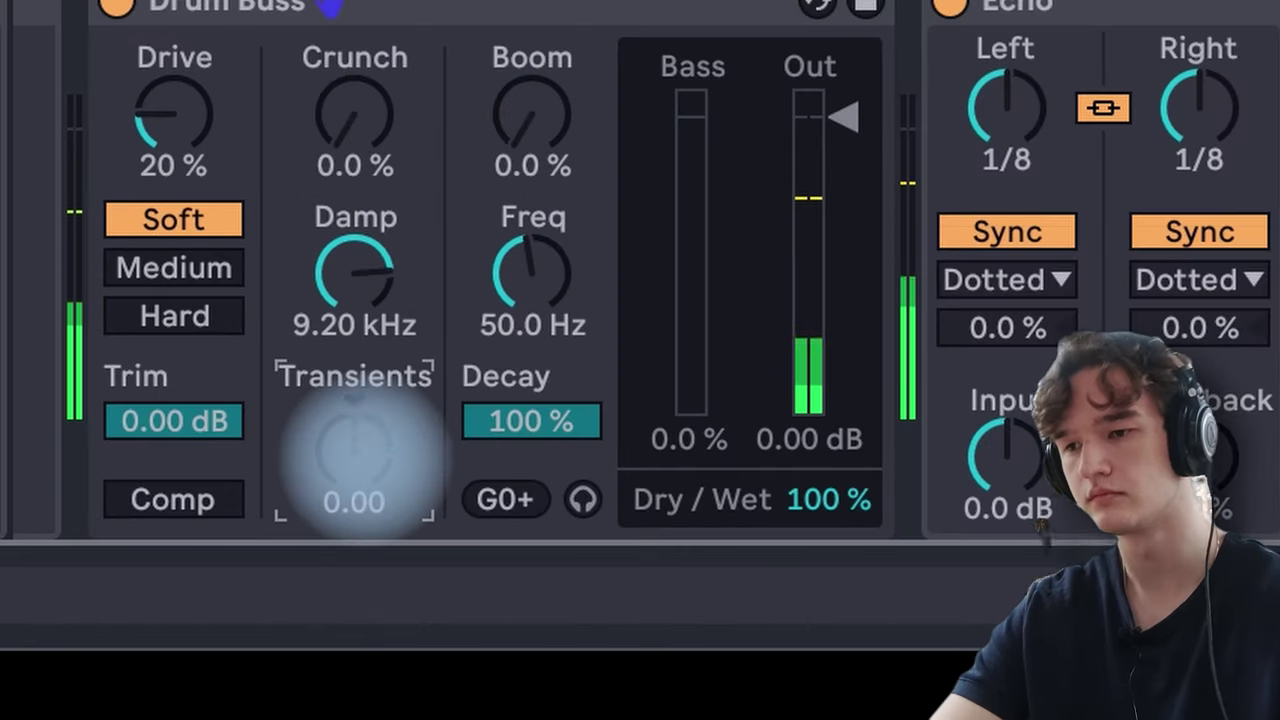
{"action": "left_click_drag", "start_coordinate": [356, 455], "coordinate": [380, 457]}
{"action": "left_click_drag", "start_coordinate": [350, 112], "coordinate": [334, 150]}
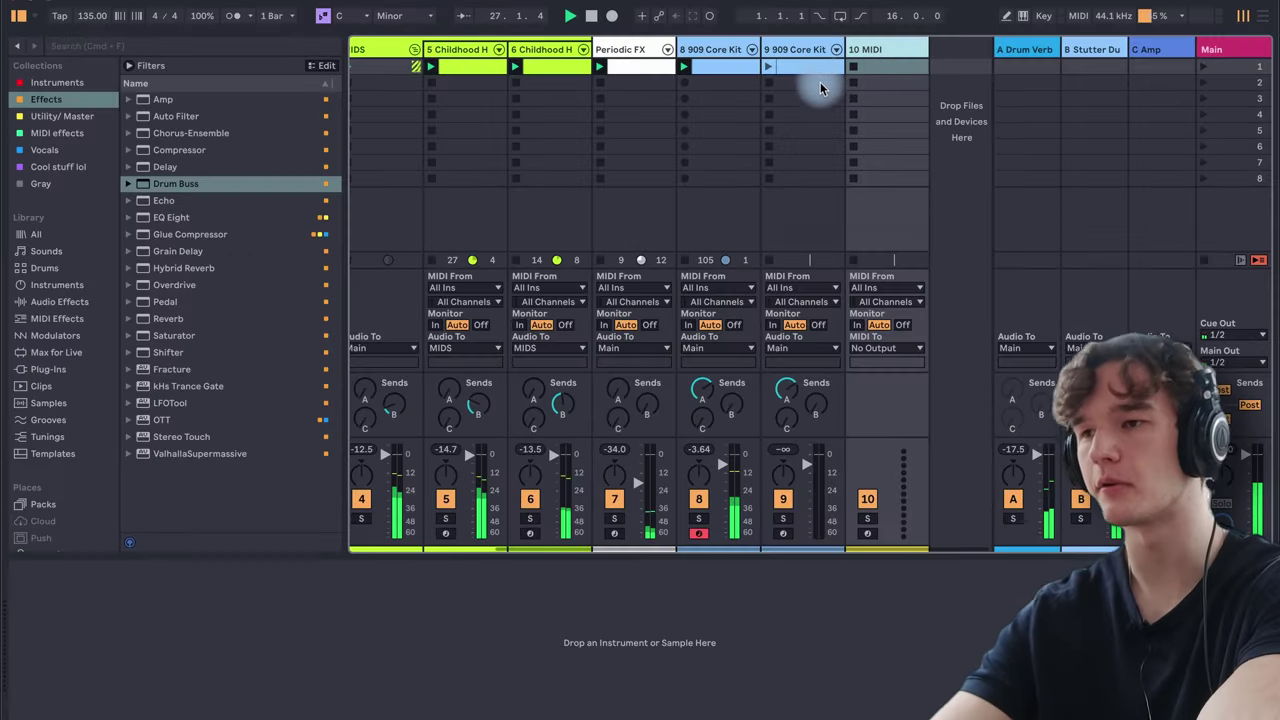
In track 9's 909 Core Kit clip, move the Mid Tom note to Ride, extend it to 1.2 and add another Ride note from 1 to 1.1.3
{"action": "left_click", "coordinate": [820, 89]}
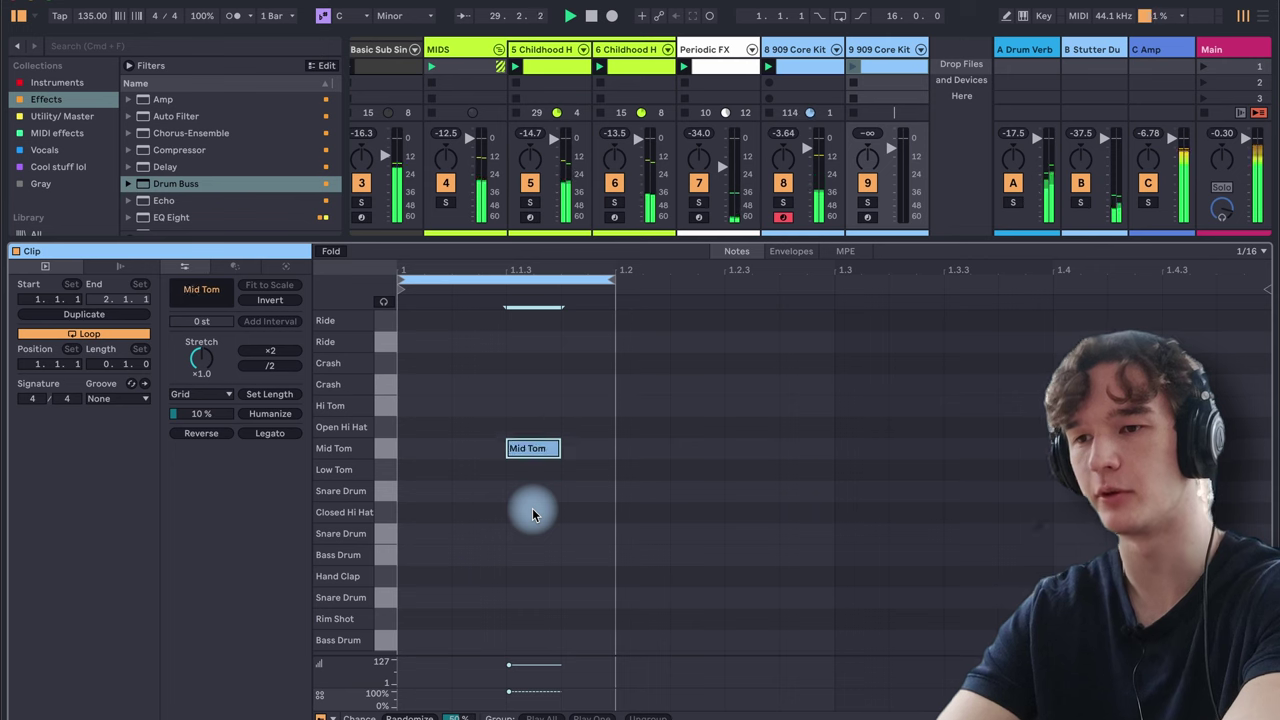
{"action": "key", "text": "Up"}
{"action": "key", "text": "Up"}
{"action": "key", "text": "Up"}
{"action": "key", "text": "Down"}
{"action": "key", "text": "shift+Right"}
{"action": "left_click_drag", "start_coordinate": [429, 341], "coordinate": [511, 341]}
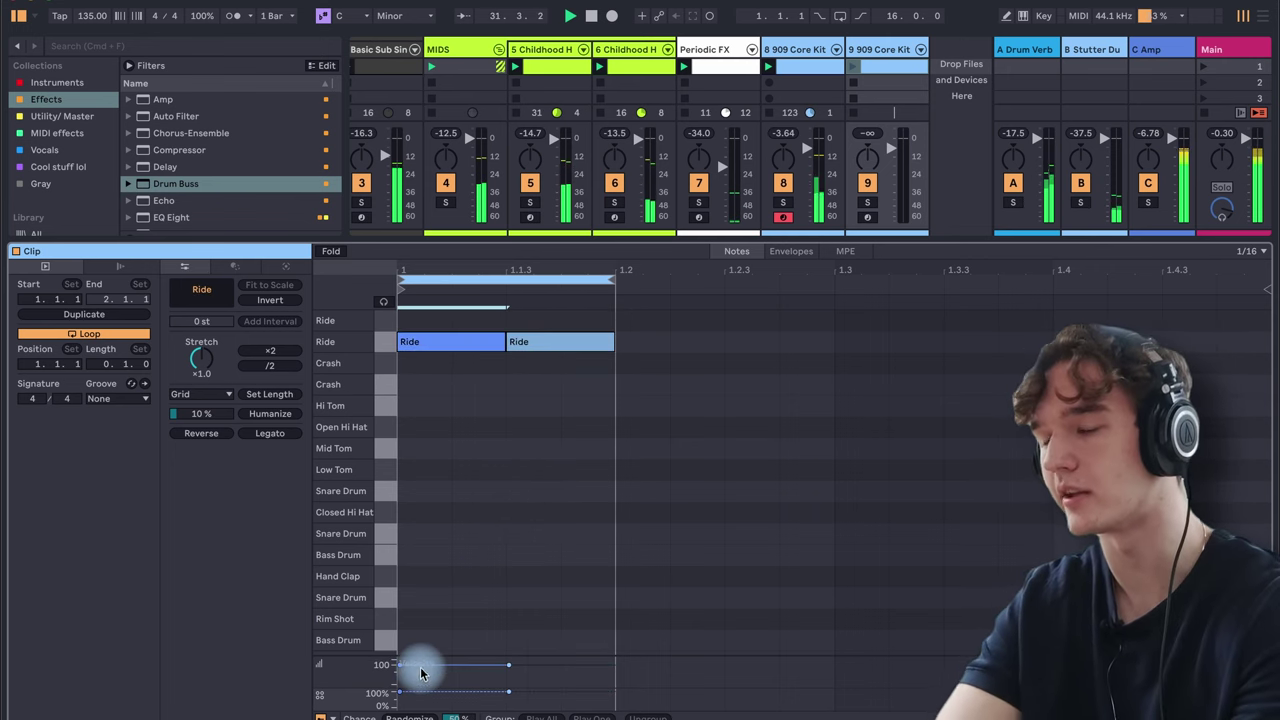
Lower the first Ride note's velocity to 1 and play the clip with track 9's volume at -12.6 dB
{"action": "left_click", "coordinate": [900, 67]}
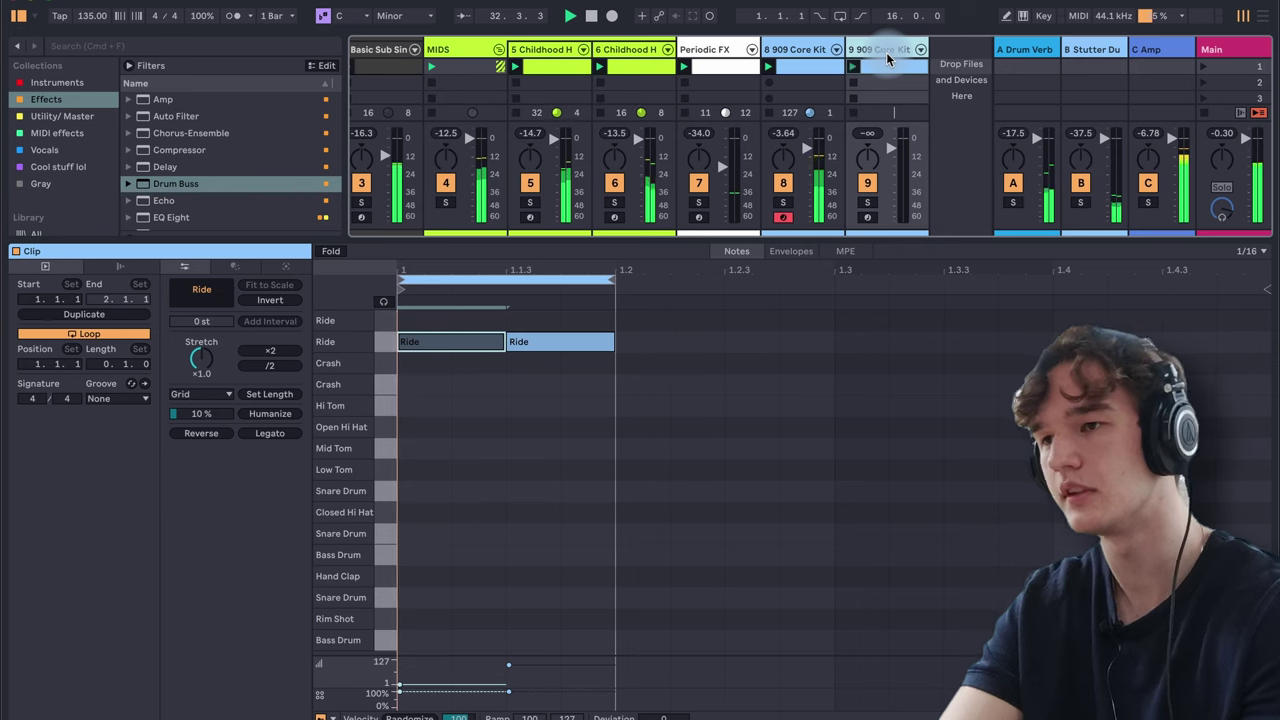
{"action": "left_click", "coordinate": [511, 396]}
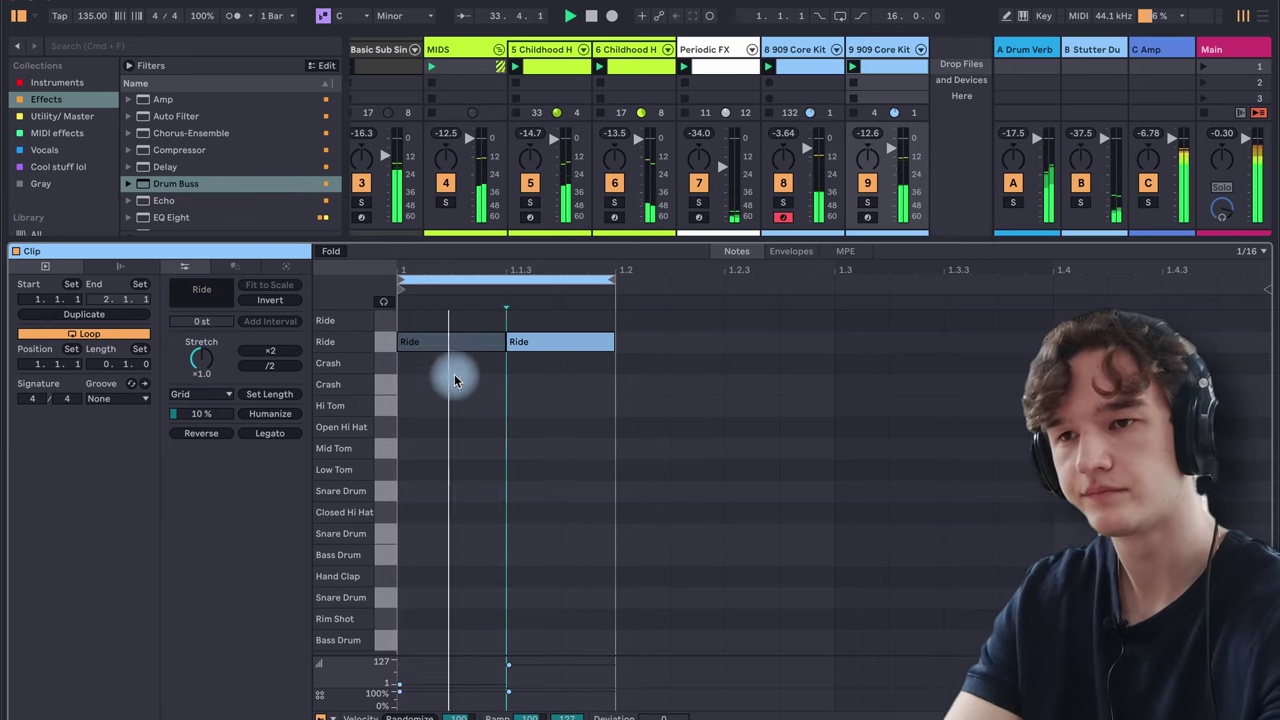
{"action": "key", "text": "shift+Tab"}
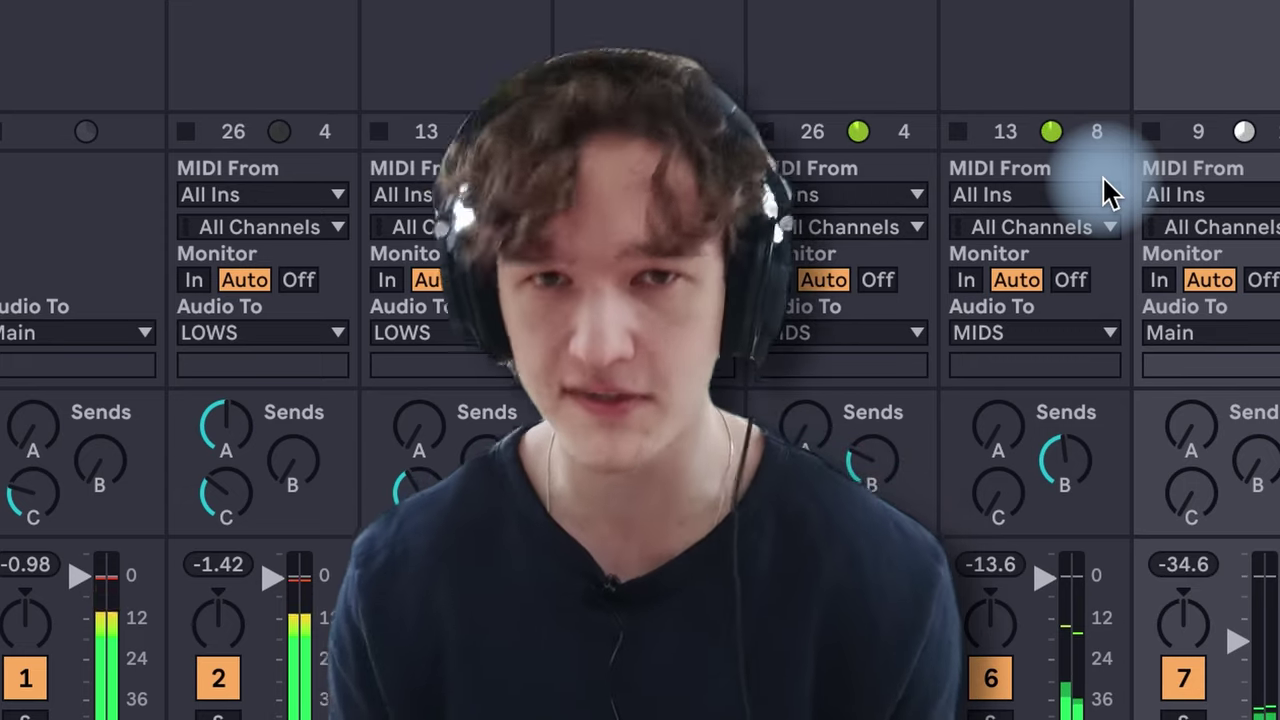
{"action": "scroll", "coordinate": [1110, 190], "scroll_direction": "right", "scroll_amount": 5}
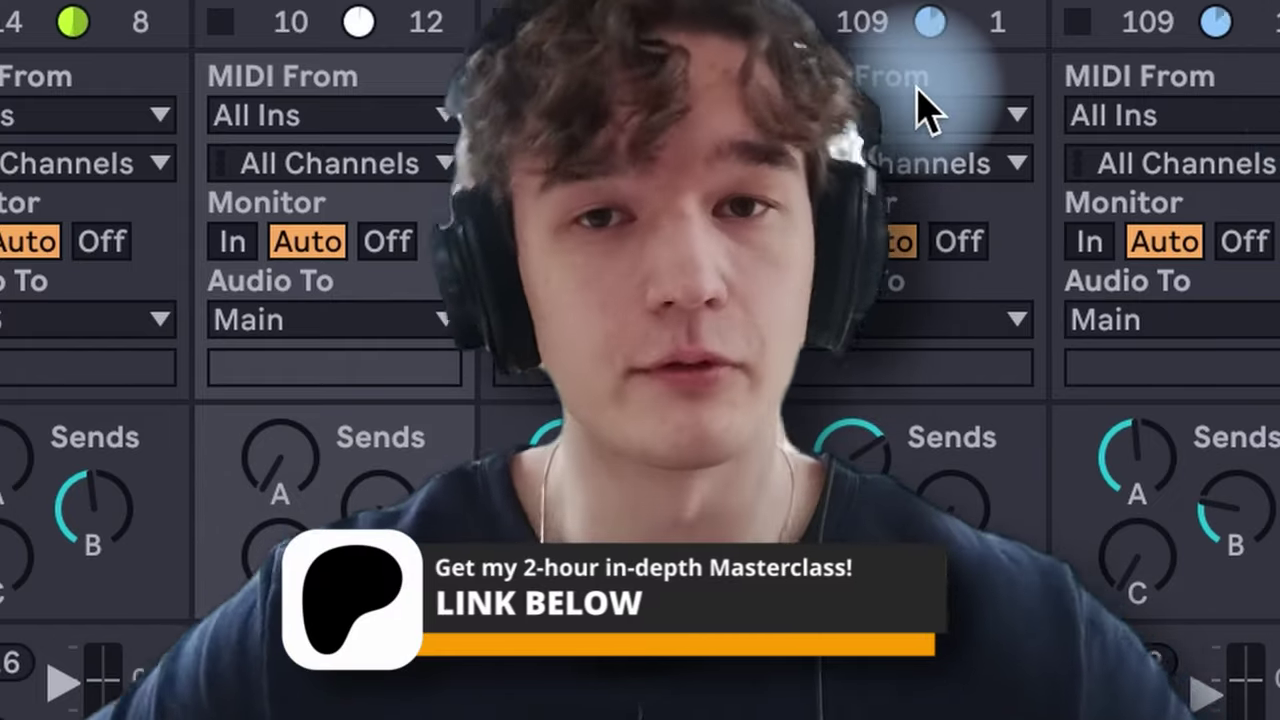
{"action": "scroll", "coordinate": [823, 190], "scroll_direction": "left", "scroll_amount": 3}
{"action": "scroll", "coordinate": [955, 110], "scroll_direction": "left", "scroll_amount": 2}
{"action": "scroll", "coordinate": [1106, 220], "scroll_direction": "right", "scroll_amount": 3}
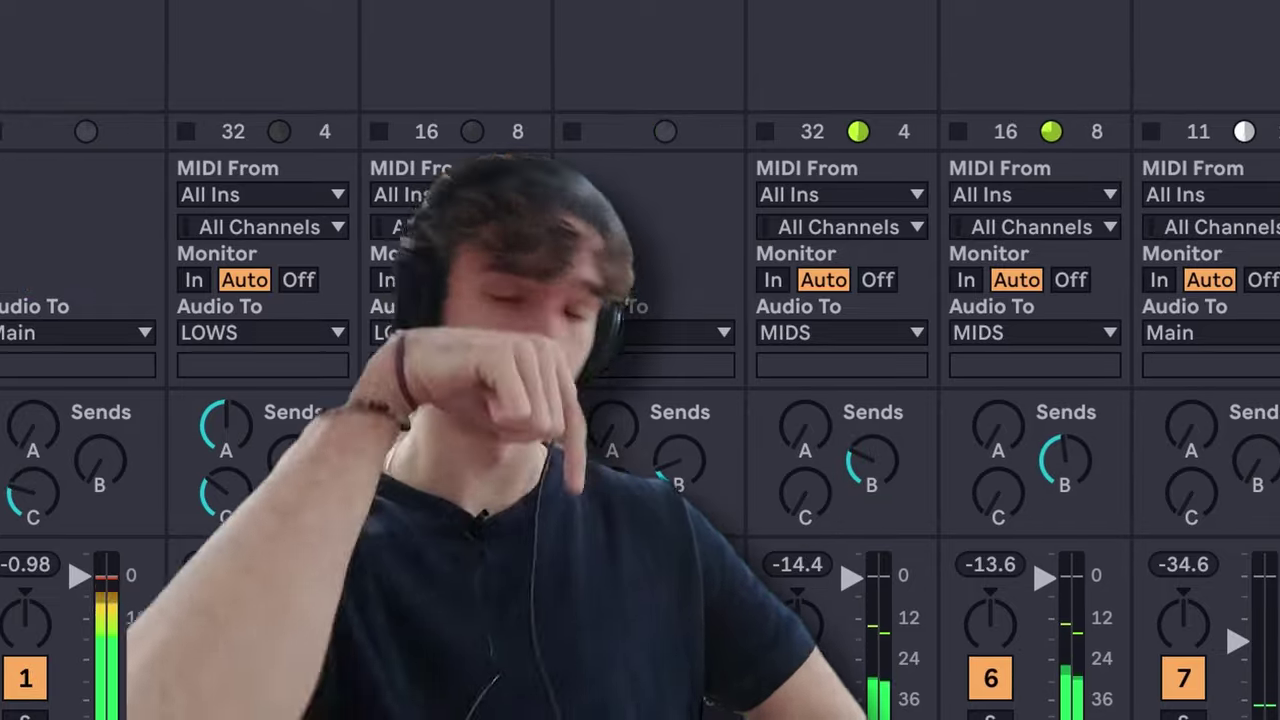
{"action": "scroll", "coordinate": [923, 343], "scroll_direction": "right", "scroll_amount": 5}
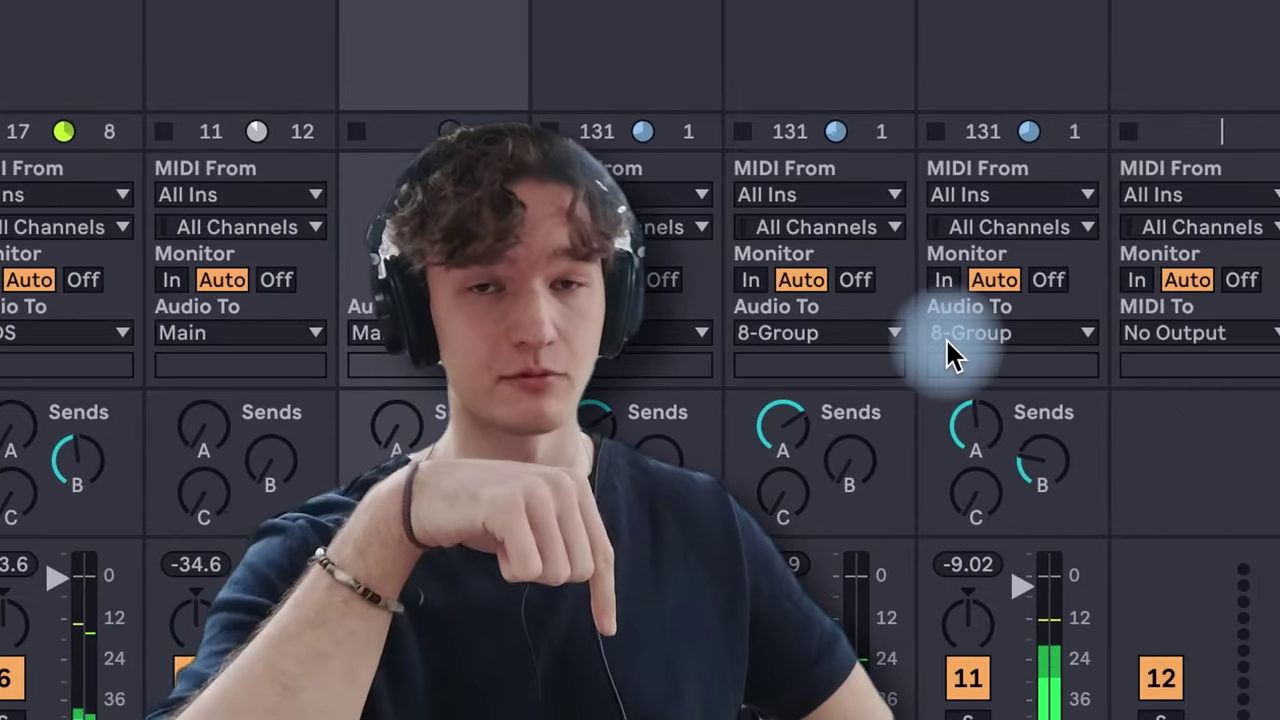